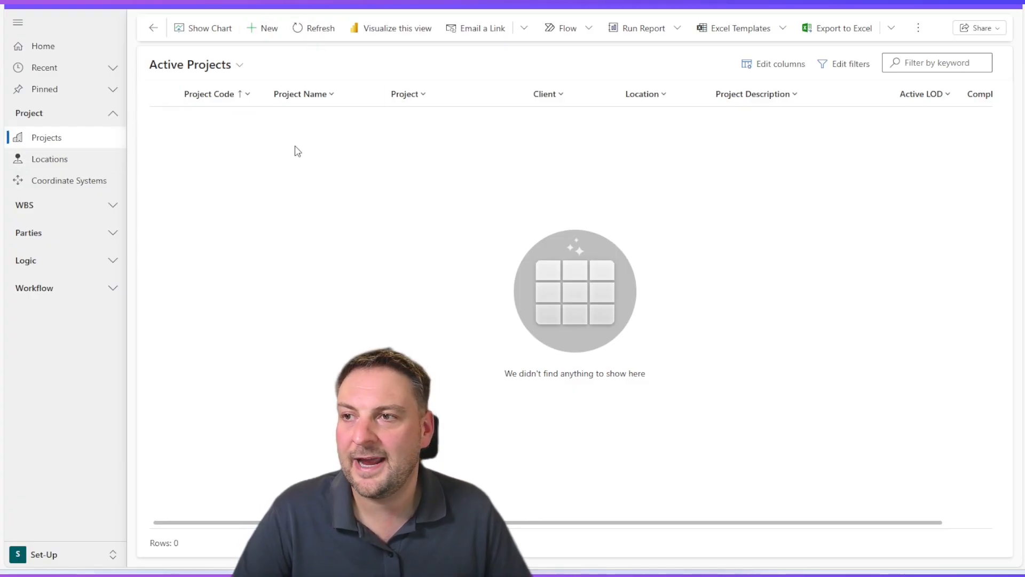
Step: Start a new project record and enter MIID as client and Magarini as project name in stage 100
click(267, 30)
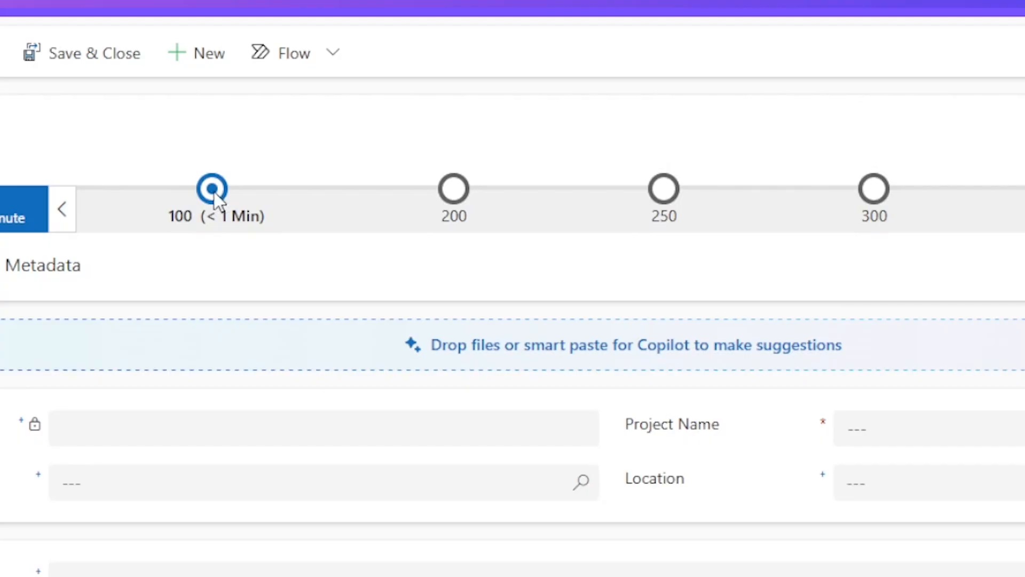
click(350, 105)
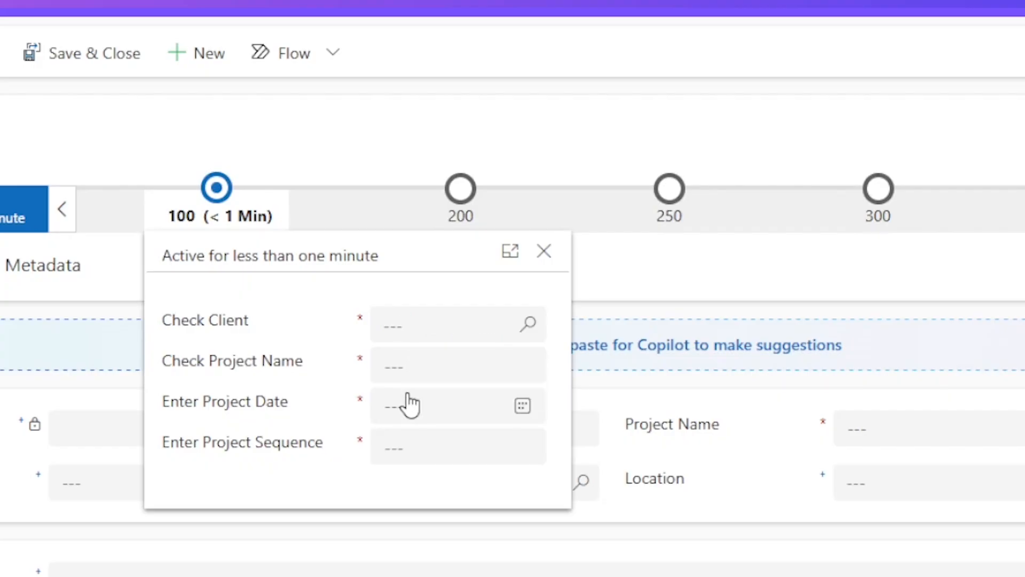
click(403, 329)
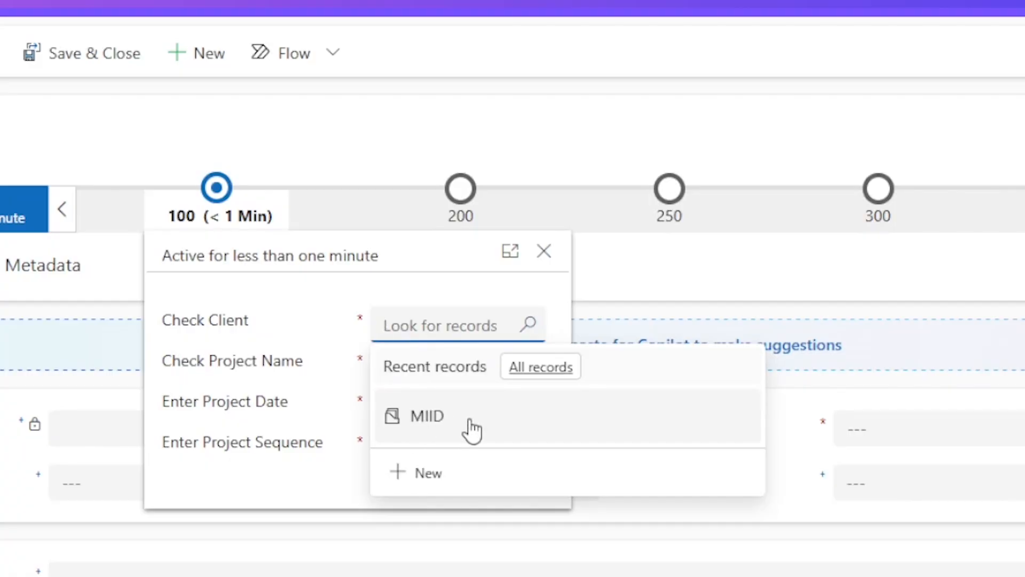
click(450, 427)
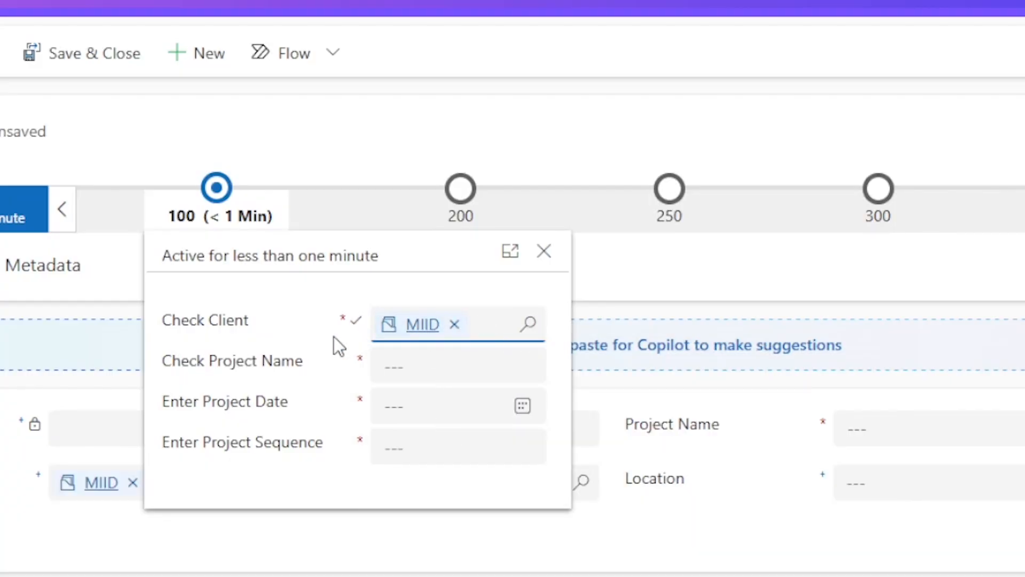
click(446, 363)
text(Magarini)
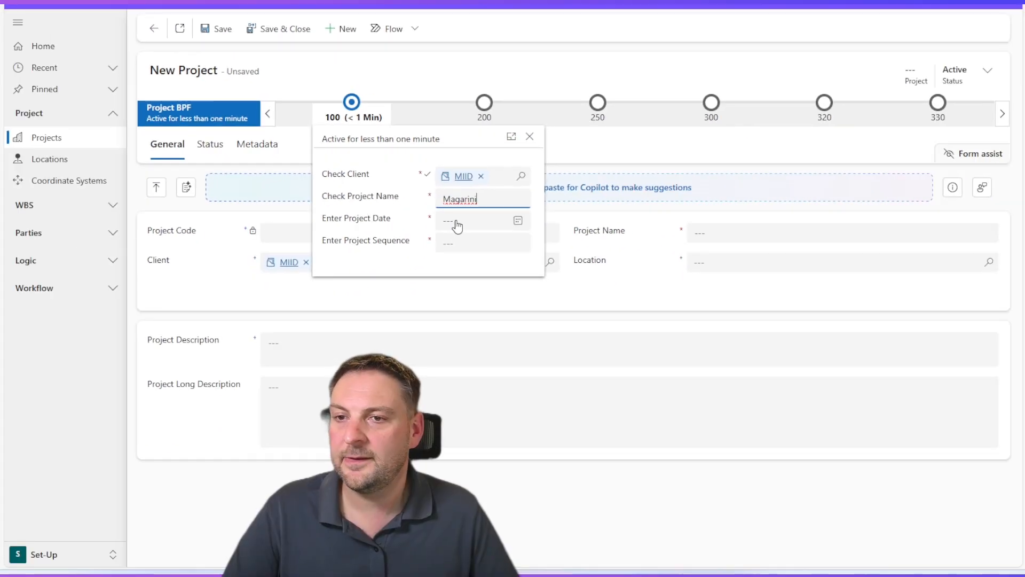
Step: Set the project date of stage 100 to 2/20/2025
click(414, 408)
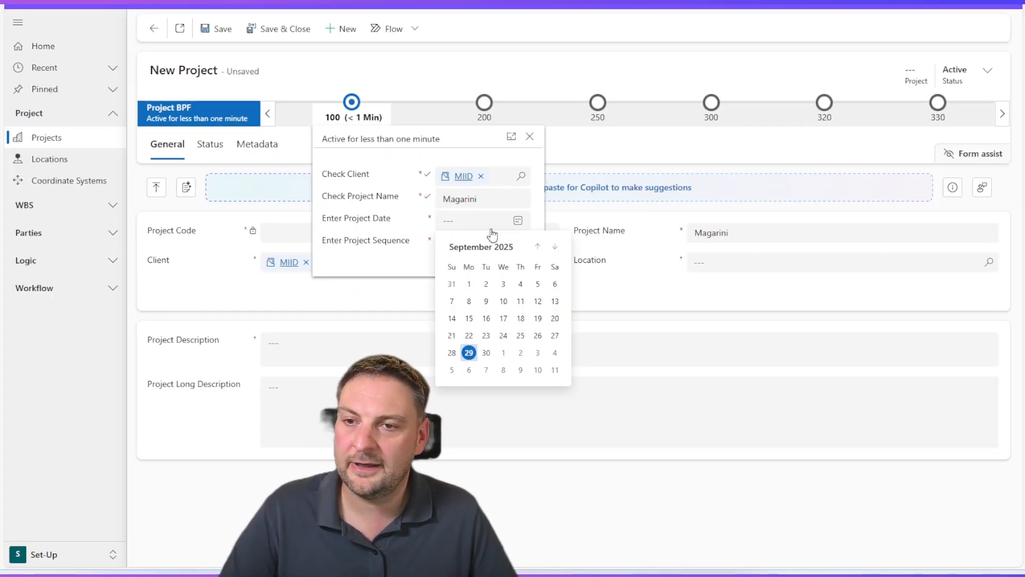
click(534, 251)
click(534, 251)
click(535, 251)
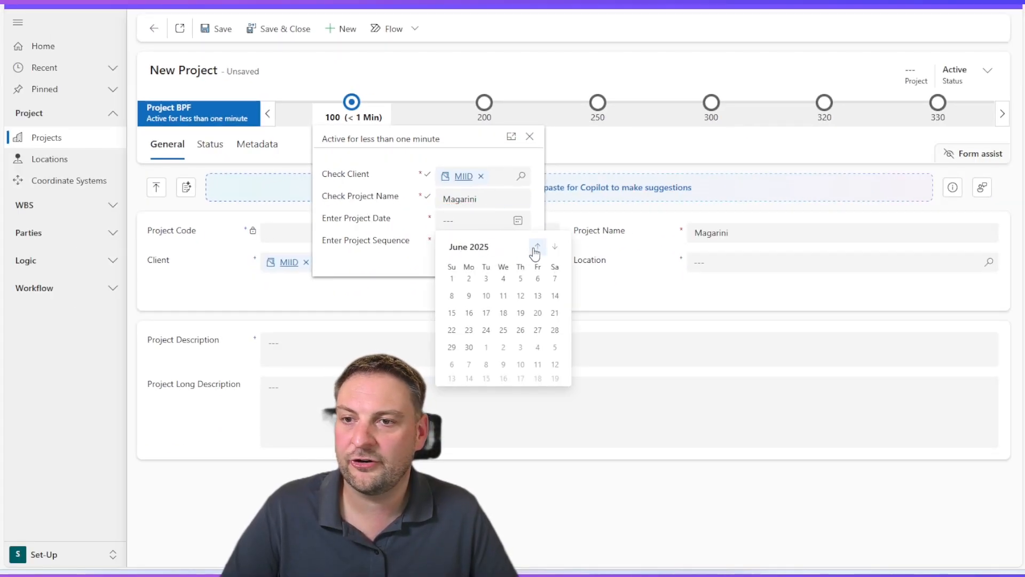
click(474, 248)
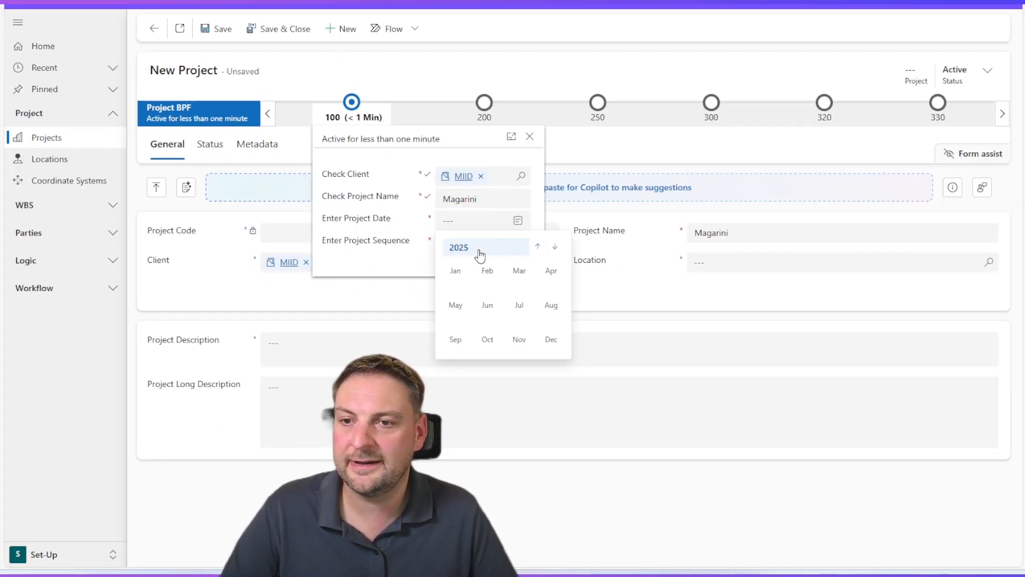
click(486, 280)
click(520, 335)
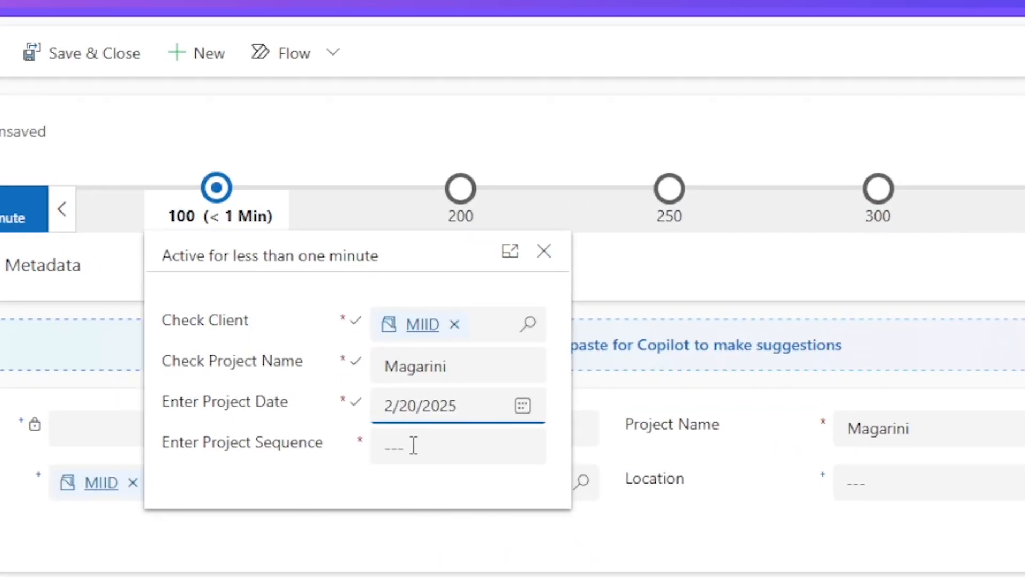
Step: Enter 2 as the project sequence, save the project and advance it from stage 100 to stage 200
click(465, 243)
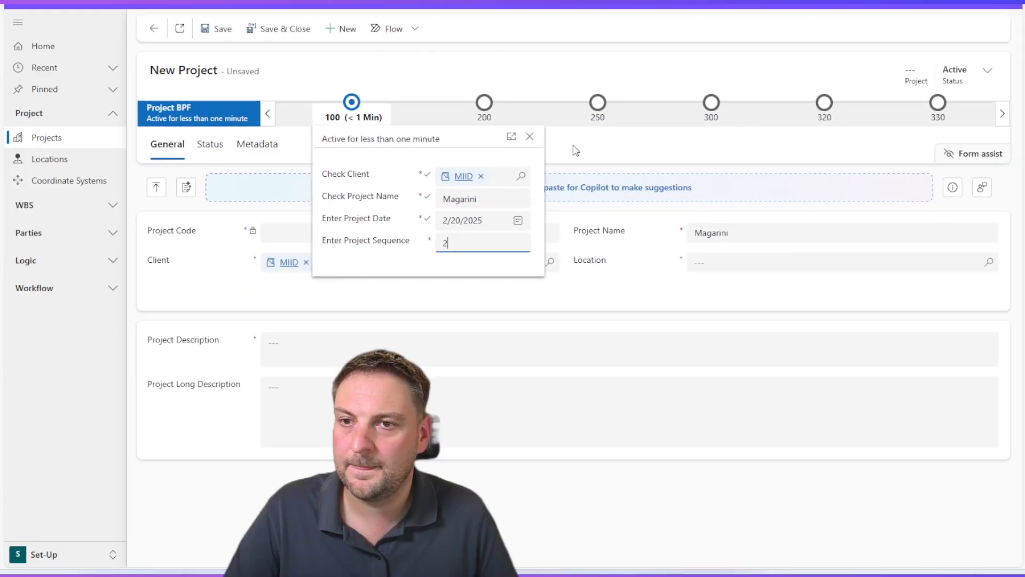
click(629, 268)
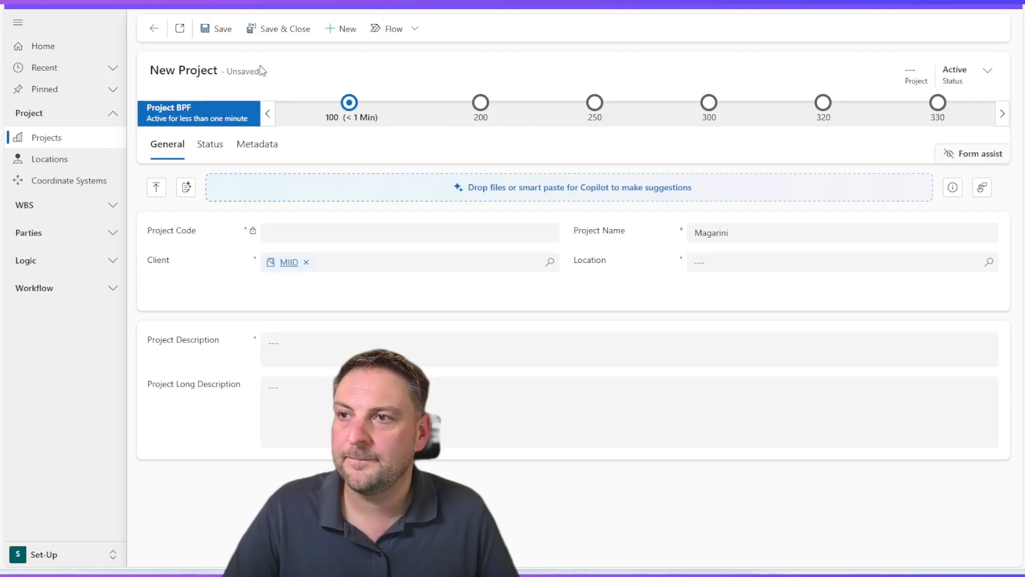
click(222, 35)
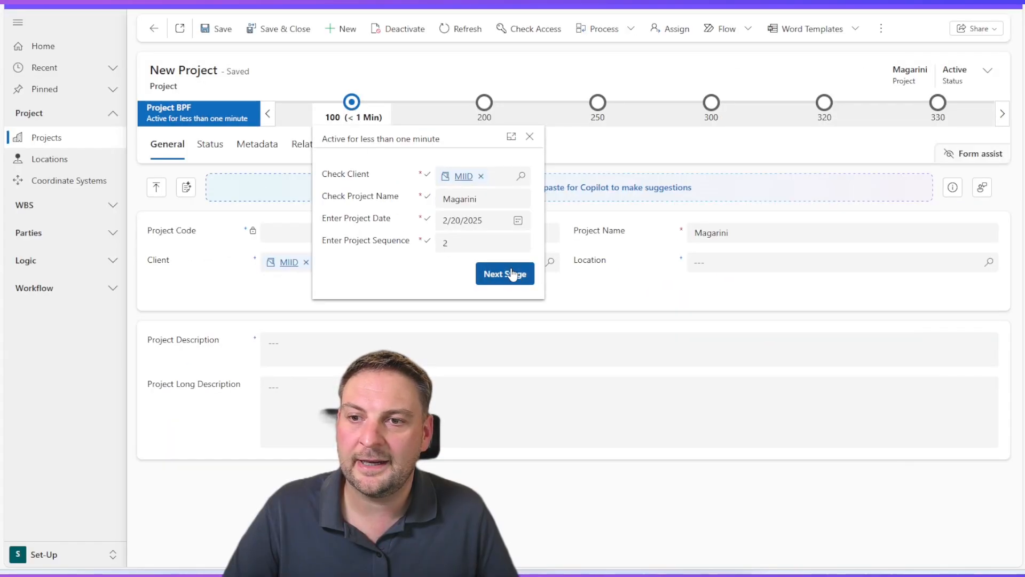
click(508, 278)
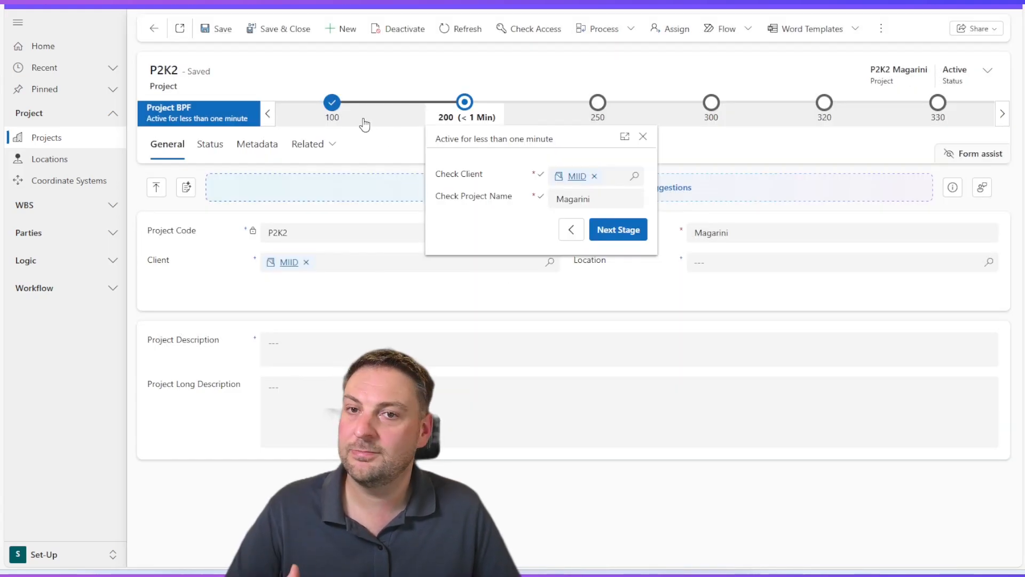
click(406, 68)
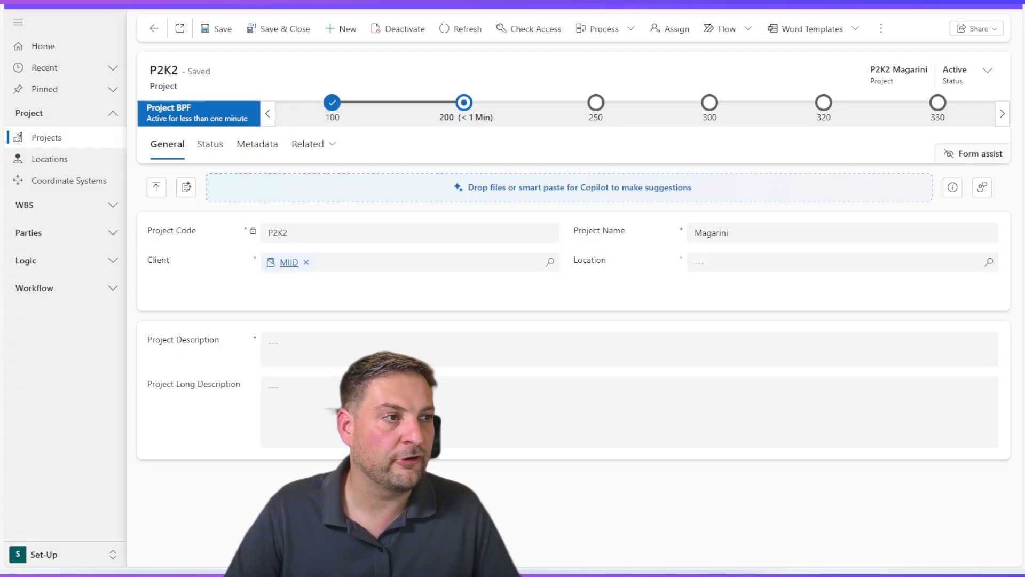
Step: Enter "Dakacha Magarini Renewable Energy & Infrastructure Development Project" as the project description and start a new location record from the project's Location lookup
click(777, 341)
text(Dakacha Magarini Renewable Energy & Infrastructure Development Project)
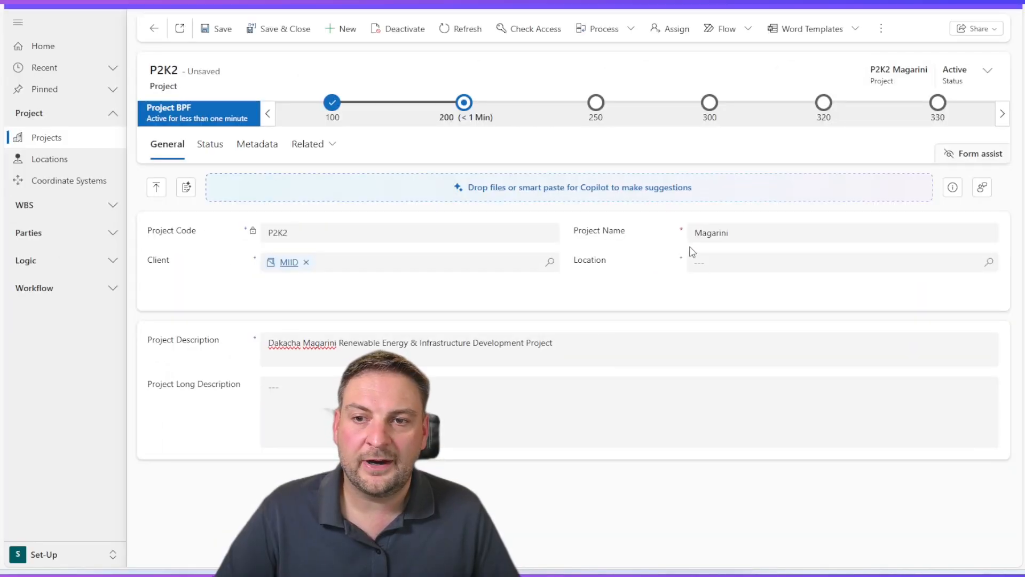
click(712, 263)
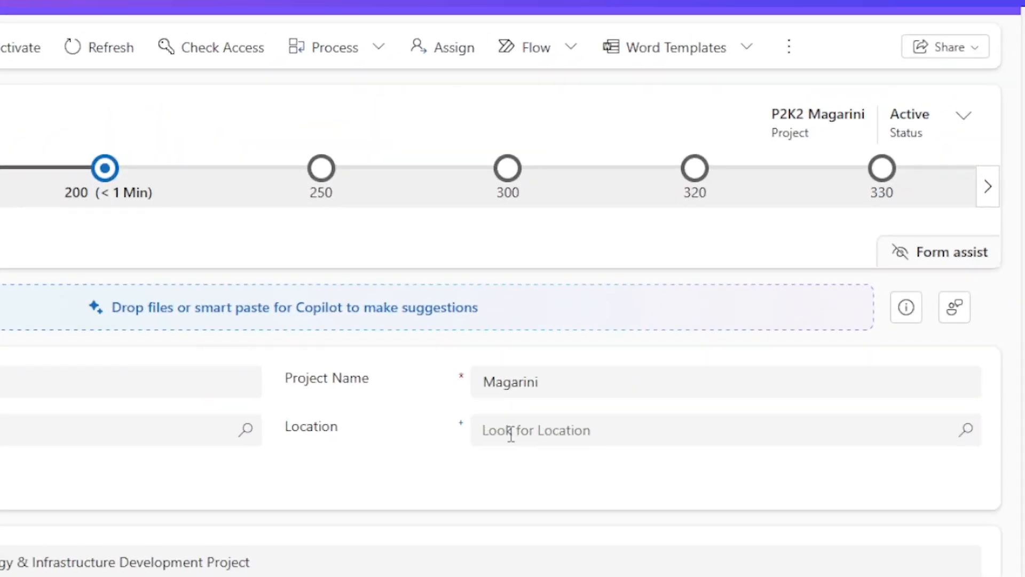
click(711, 264)
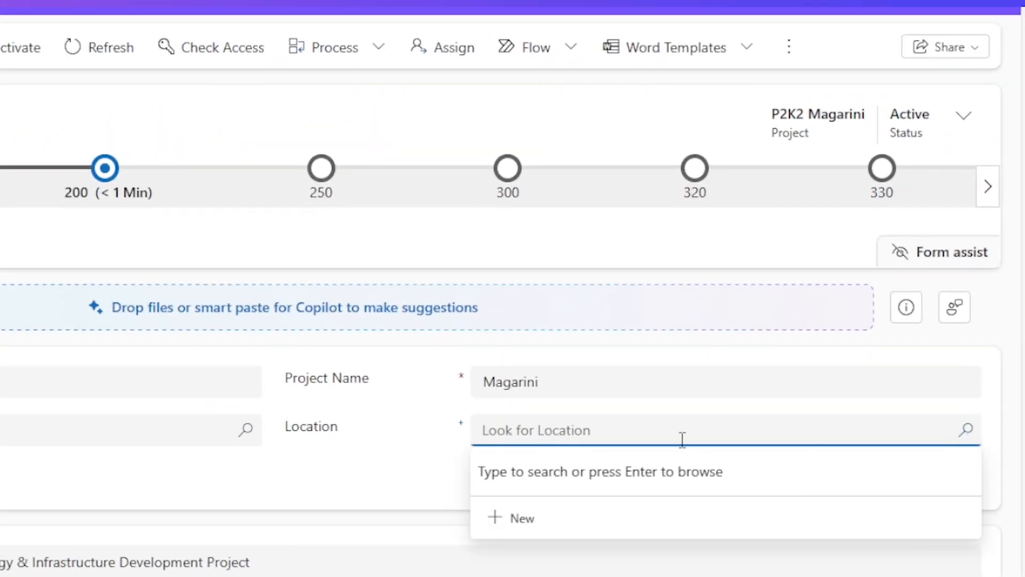
key(Return)
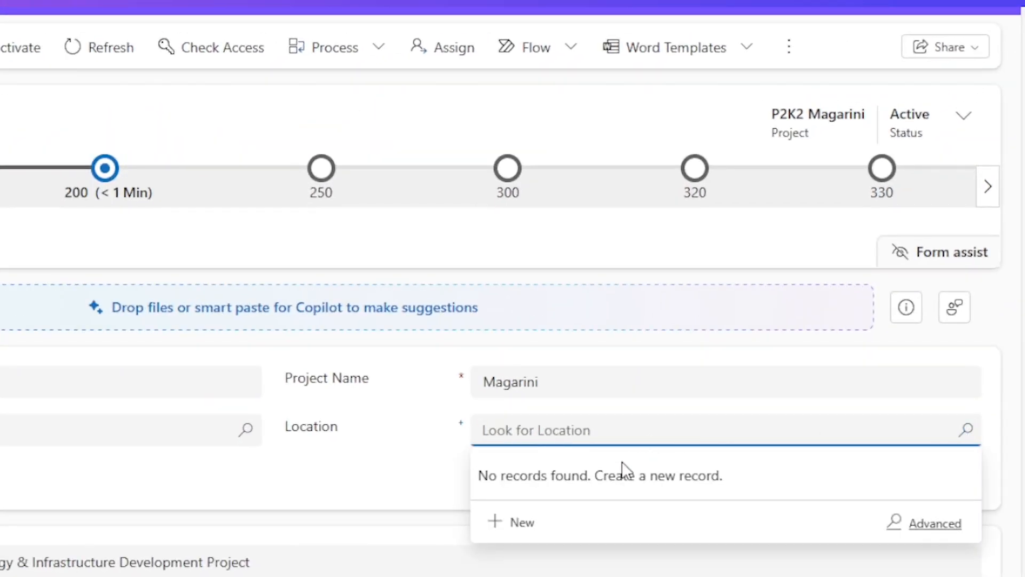
click(510, 523)
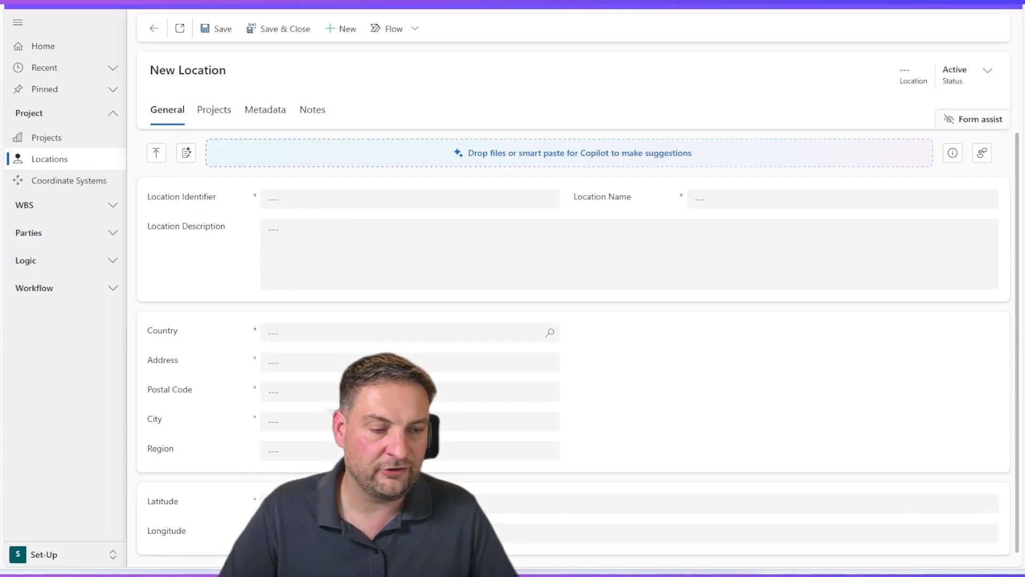
click(288, 201)
key(ctrl+v)
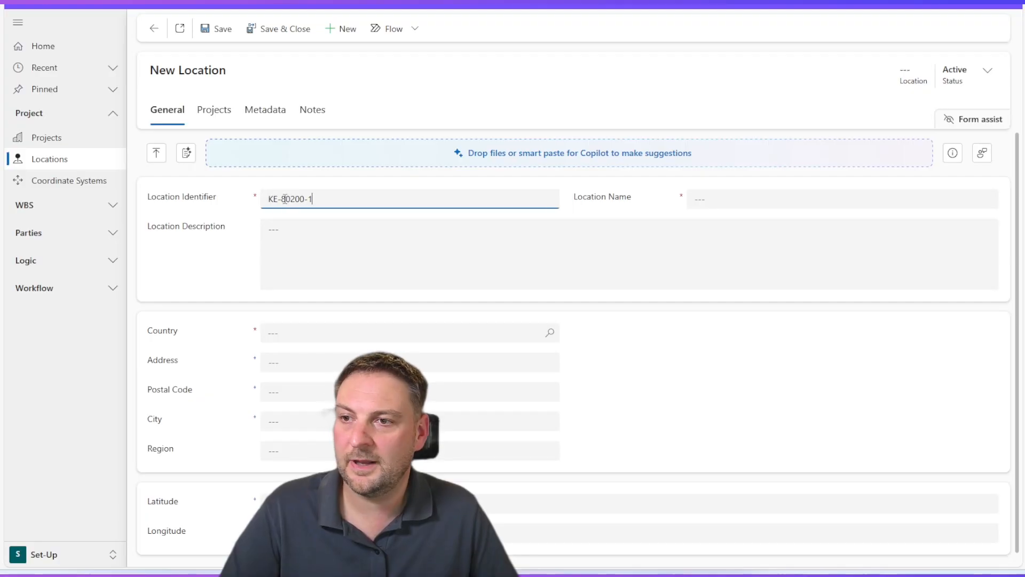
drag(282, 200, 247, 204)
key(BackSpace)
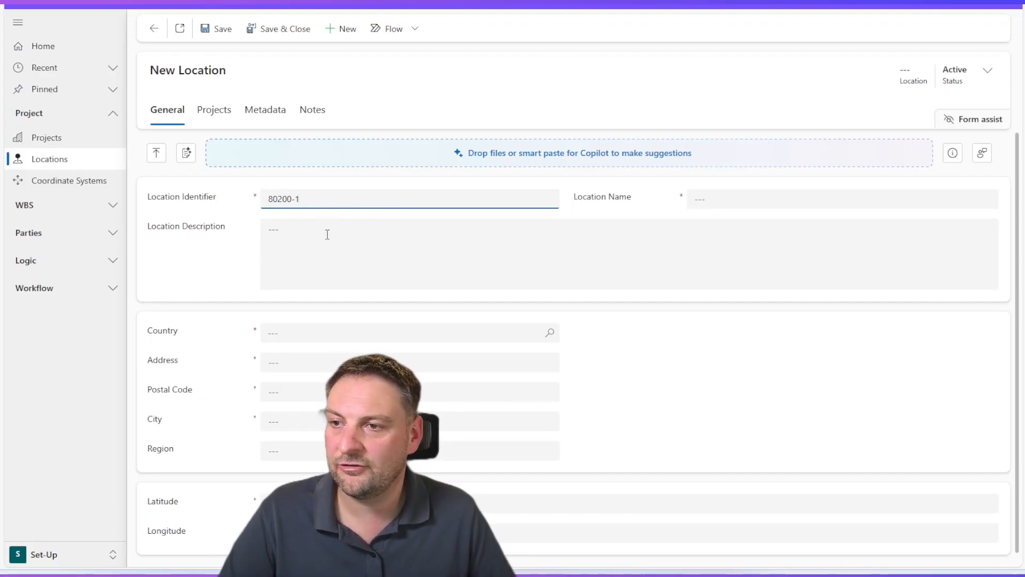
click(326, 477)
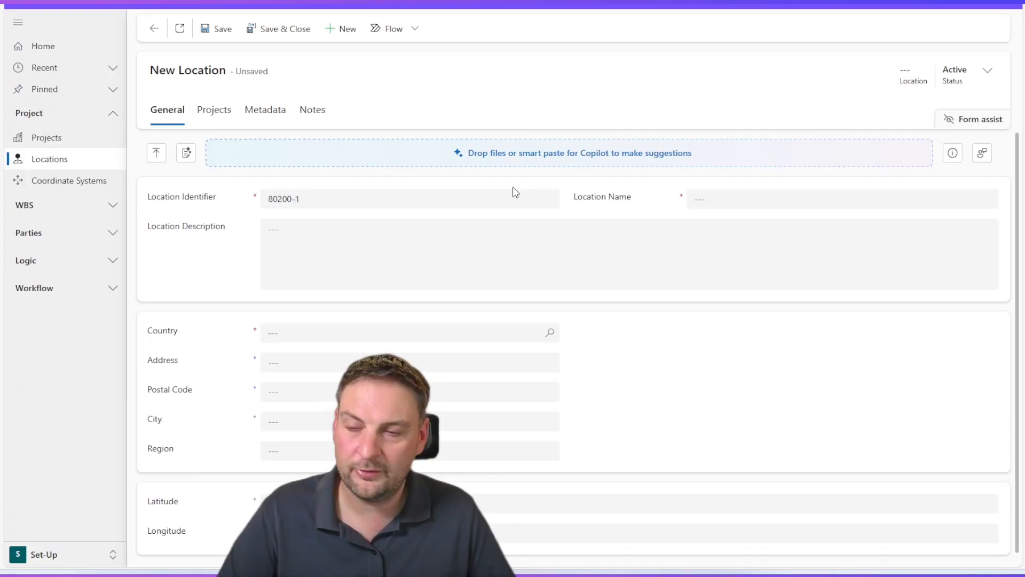
click(319, 250)
text(Proposed solar PV project site near Dakacha, Magarini Sub-County, Kilifi County)
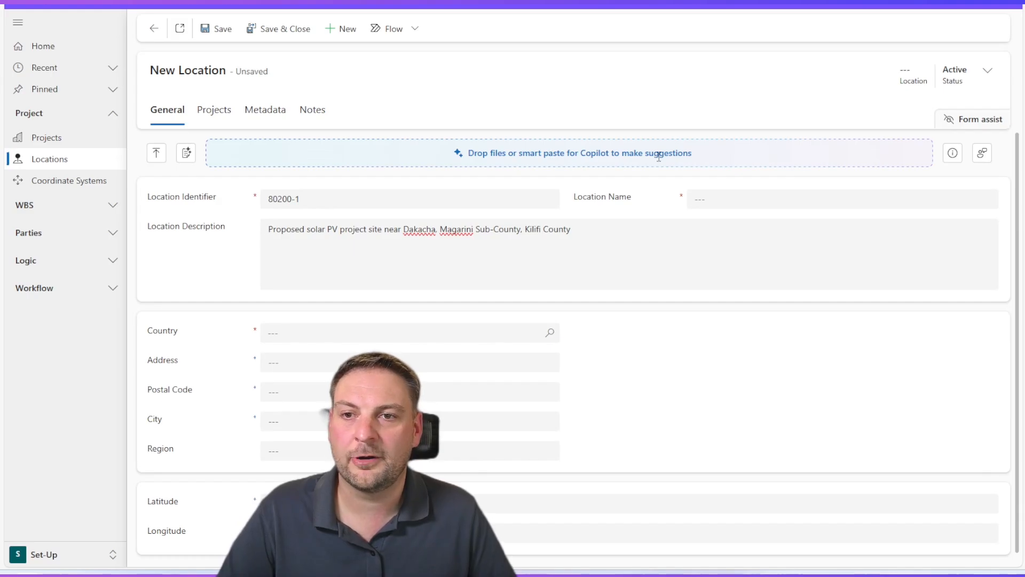
drag(589, 230, 261, 229)
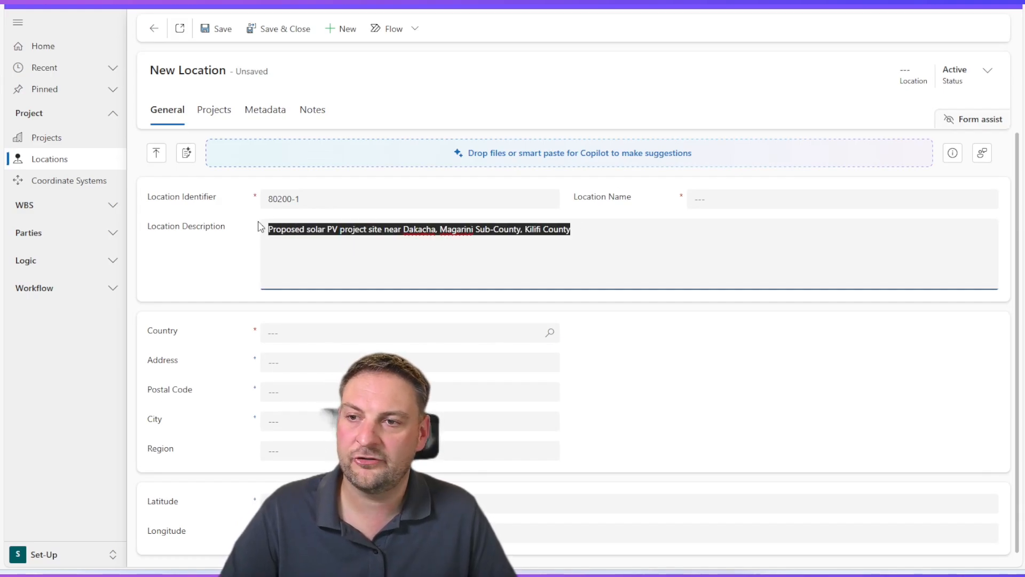
key(BackSpace)
triple_click(361, 204)
key(BackSpace)
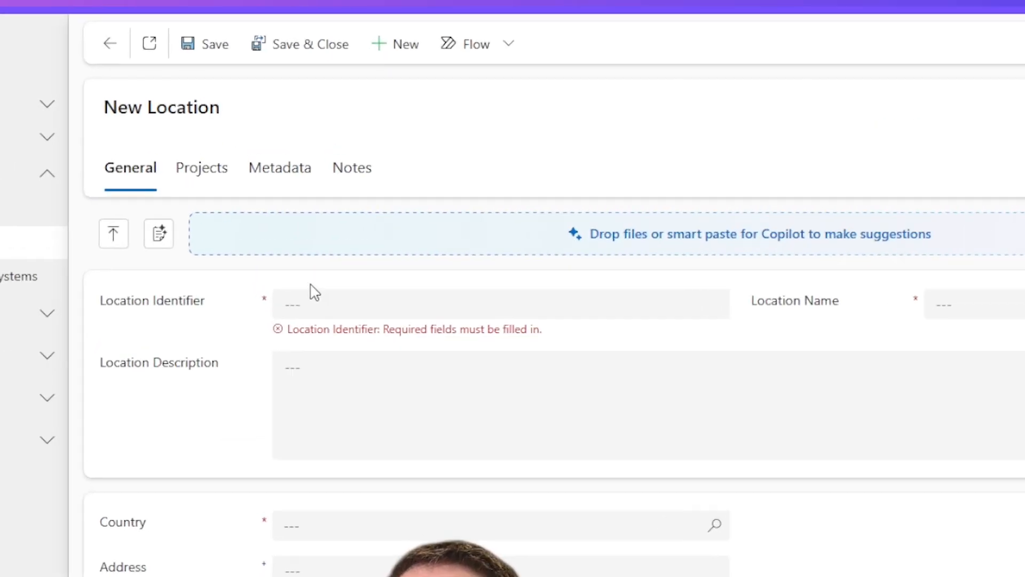
Step: Smart paste the clipboard data into the new location, accept the identifier and description suggestions, and refresh the location record
click(159, 234)
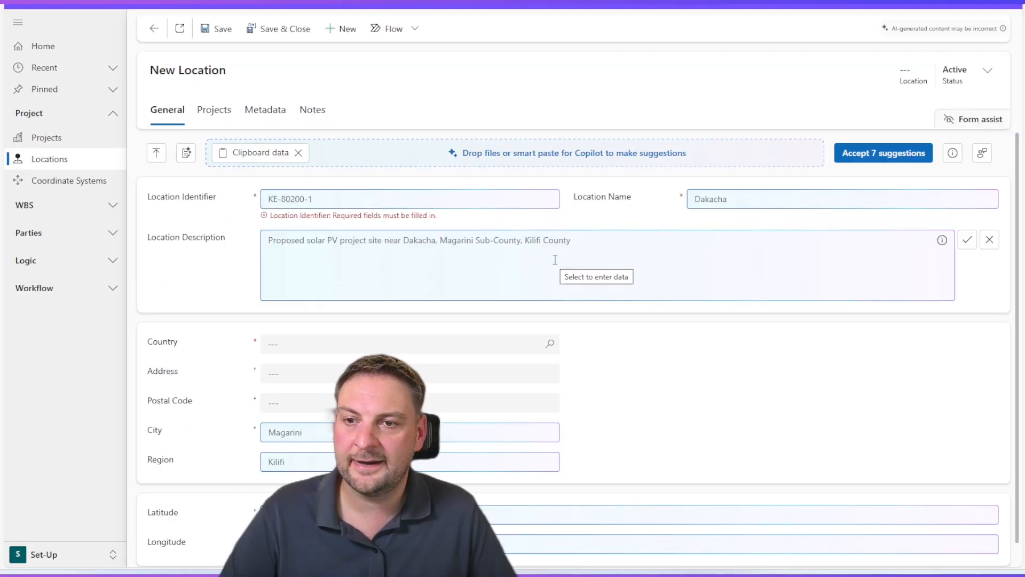
scroll(417, 263, down, 1)
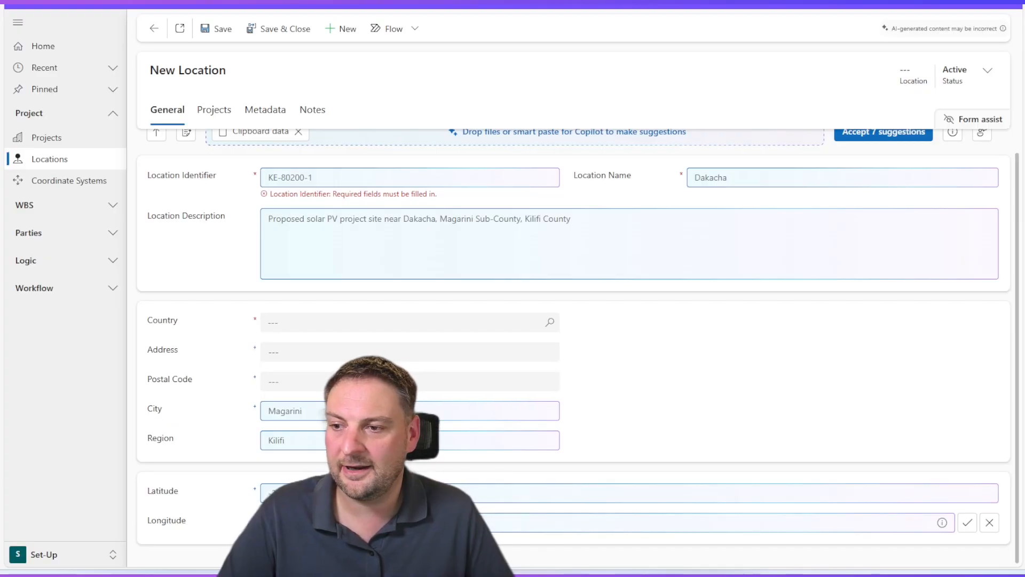
scroll(579, 351, up, 1)
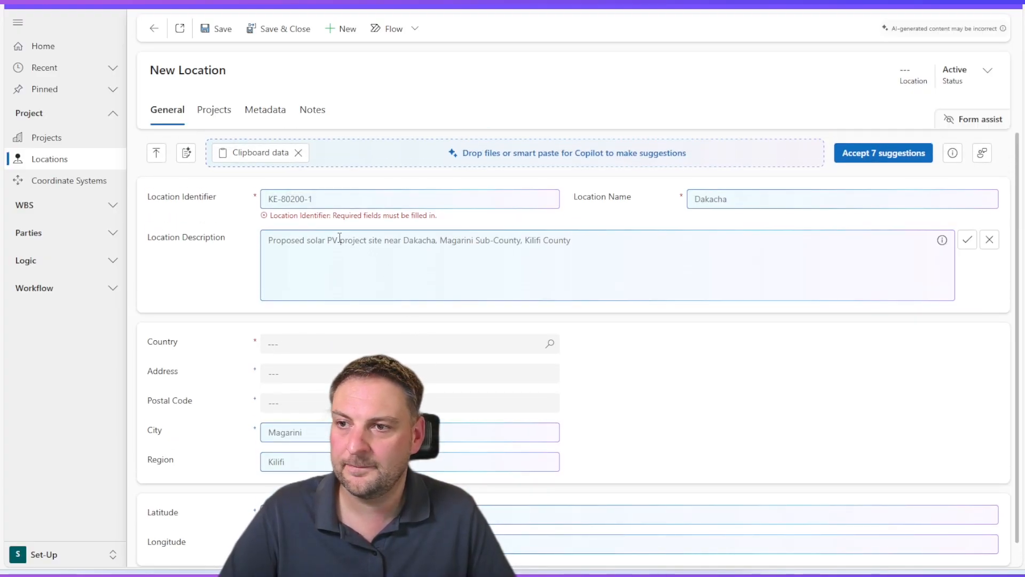
click(529, 200)
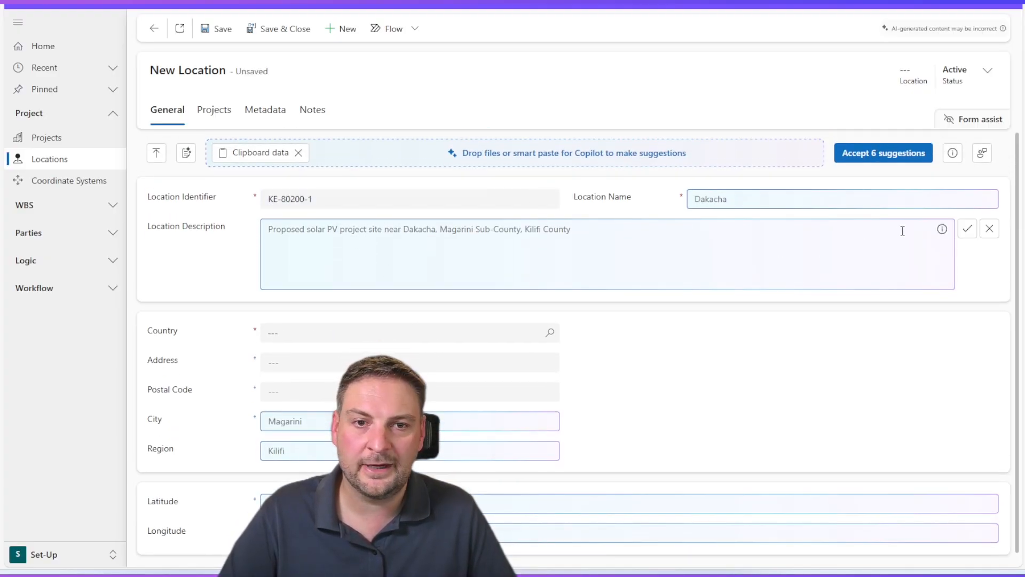
click(967, 230)
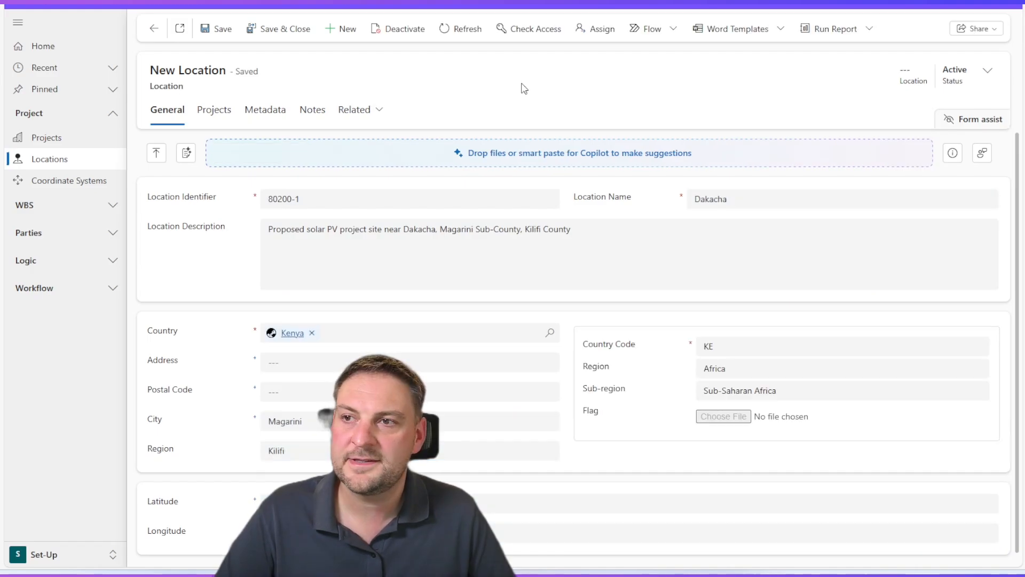
click(455, 32)
click(456, 29)
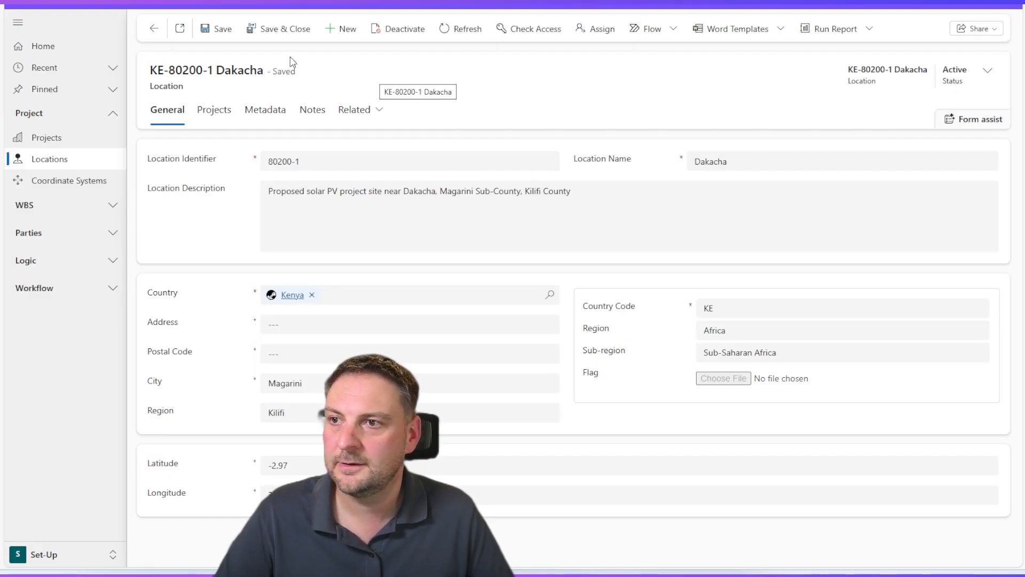
Step: Return to the P2K2 project, set its location to KE-80200-1 Dakacha and save the project
click(154, 32)
click(755, 314)
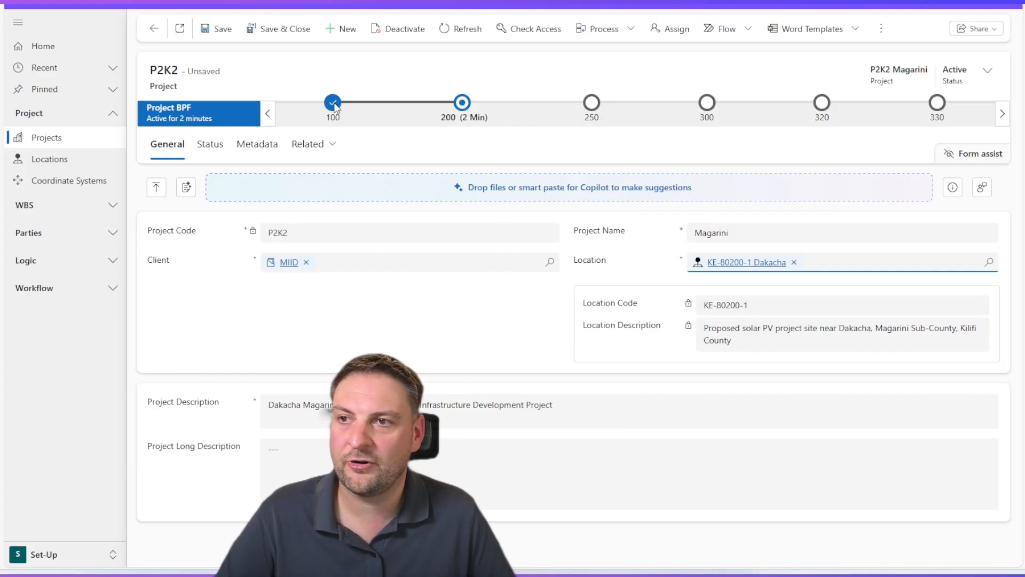
click(220, 30)
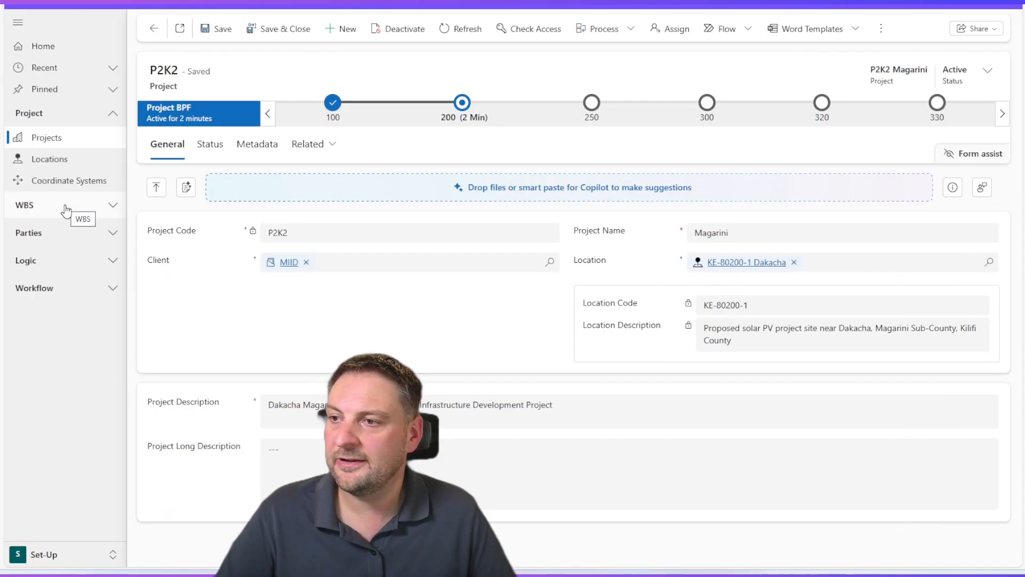
Step: Open the list of active WBS layers to examine their codes, names and parent layers
click(66, 211)
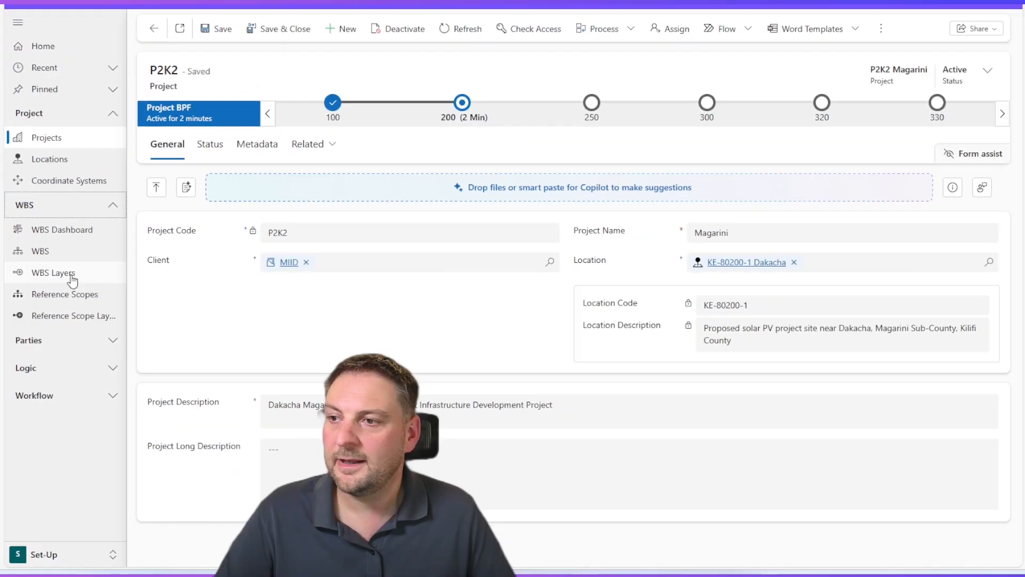
click(112, 447)
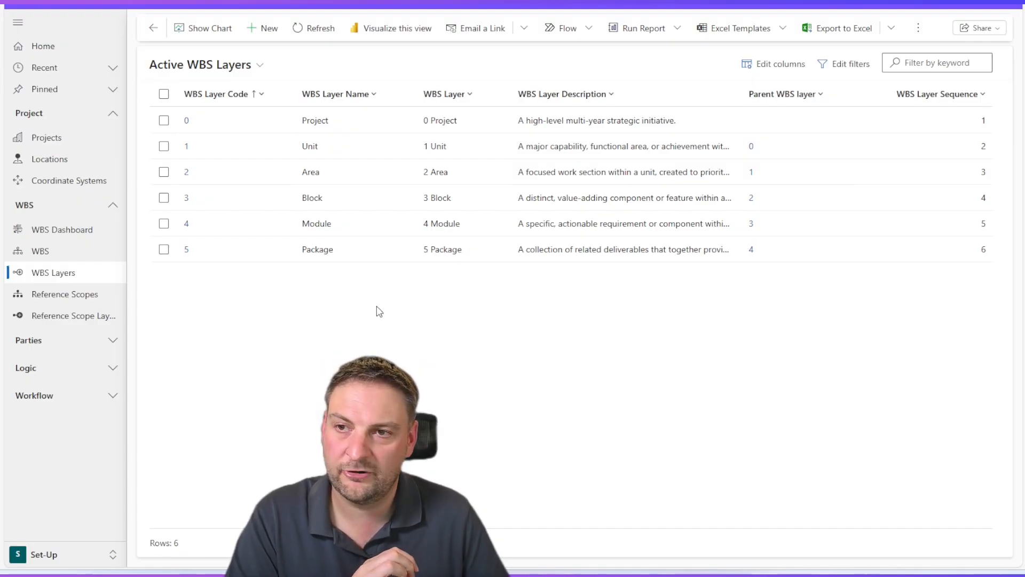
Step: Start a new top-level WBS record with level code P2K2 and level name Magarini
click(56, 261)
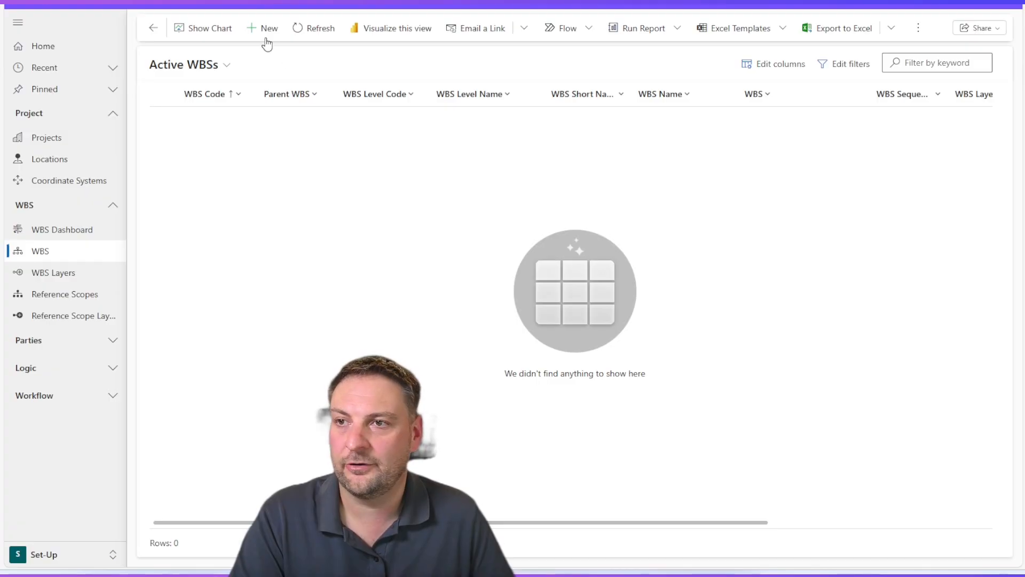
click(263, 32)
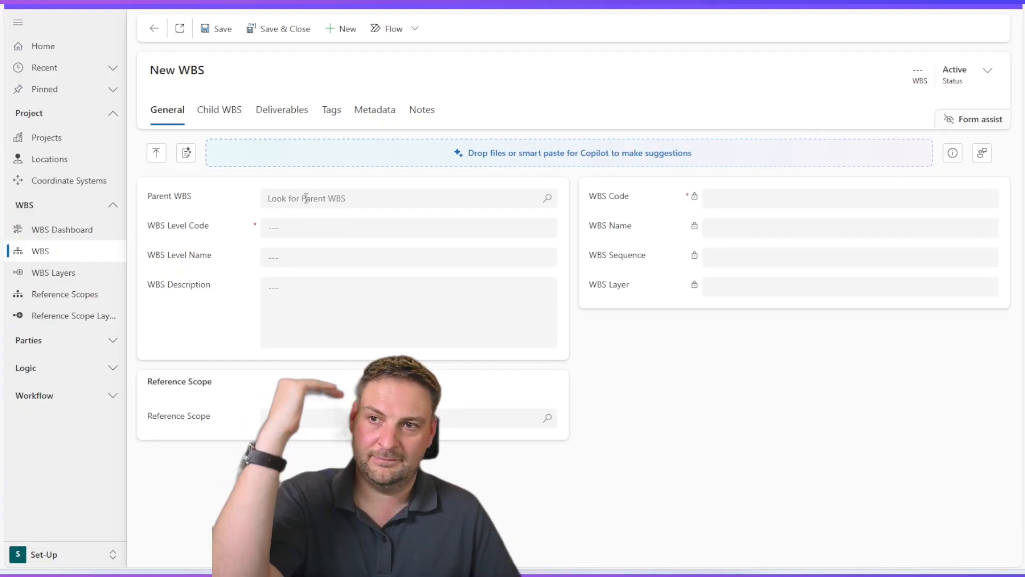
click(297, 231)
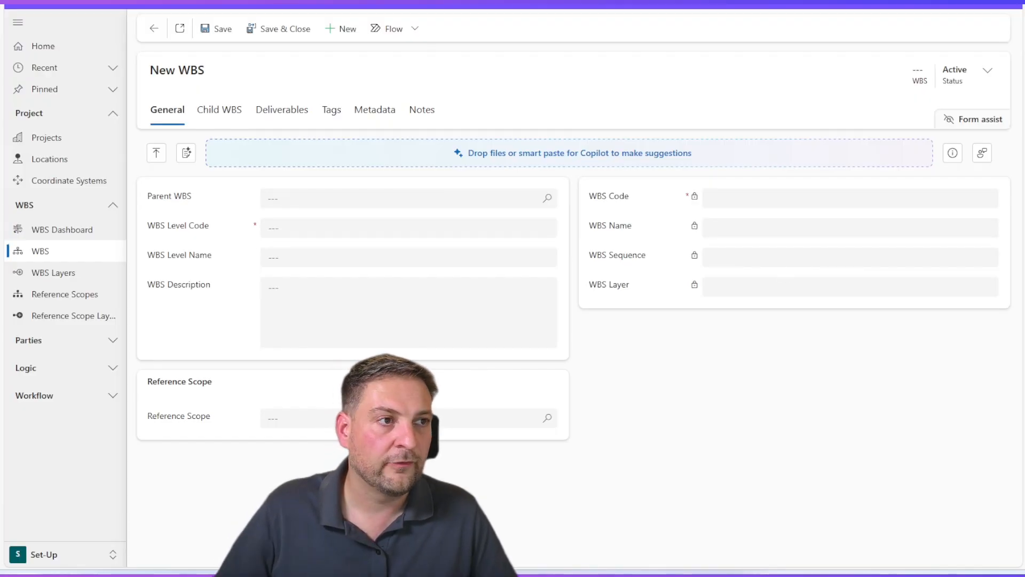
click(306, 220)
text(P2K2)
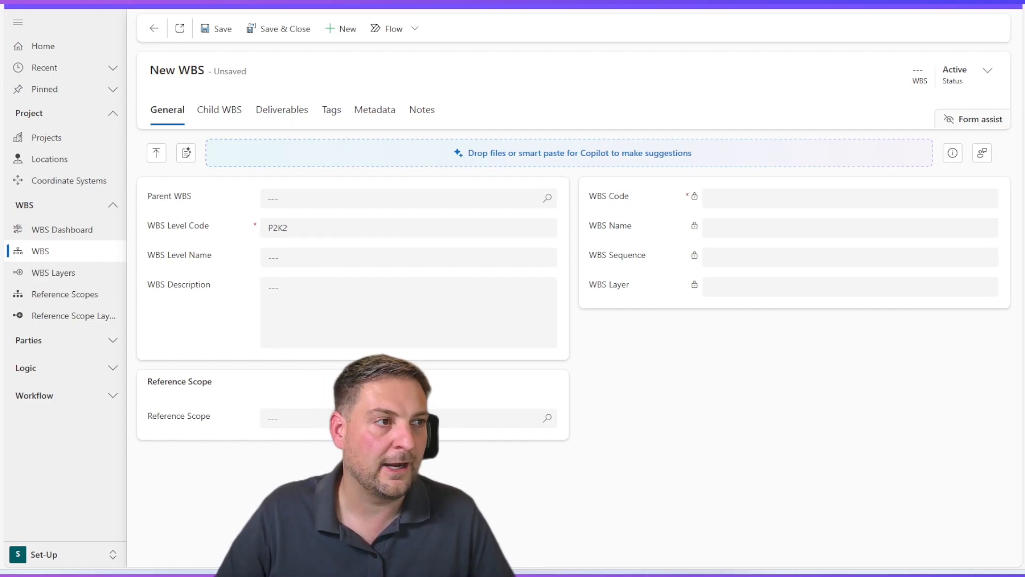
click(338, 257)
text(Magarini)
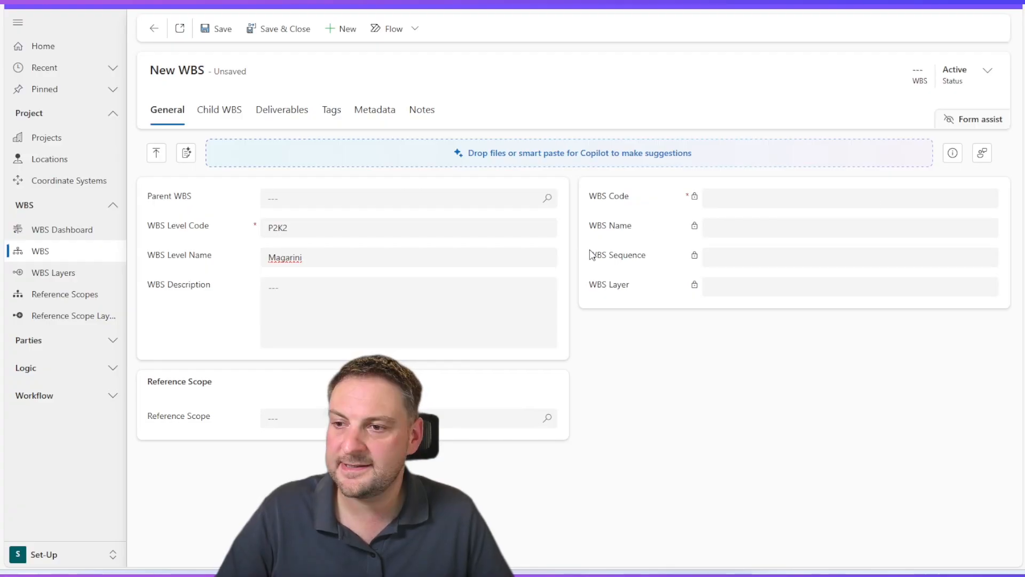
Step: Enter "Dakacha Magarini Renewable Energy & Infrastructure Development Project" as the WBS description, then save and refresh the record
click(357, 301)
text(Dakacha Magarini Renewable Energy & Infrastructure Development Project)
click(221, 29)
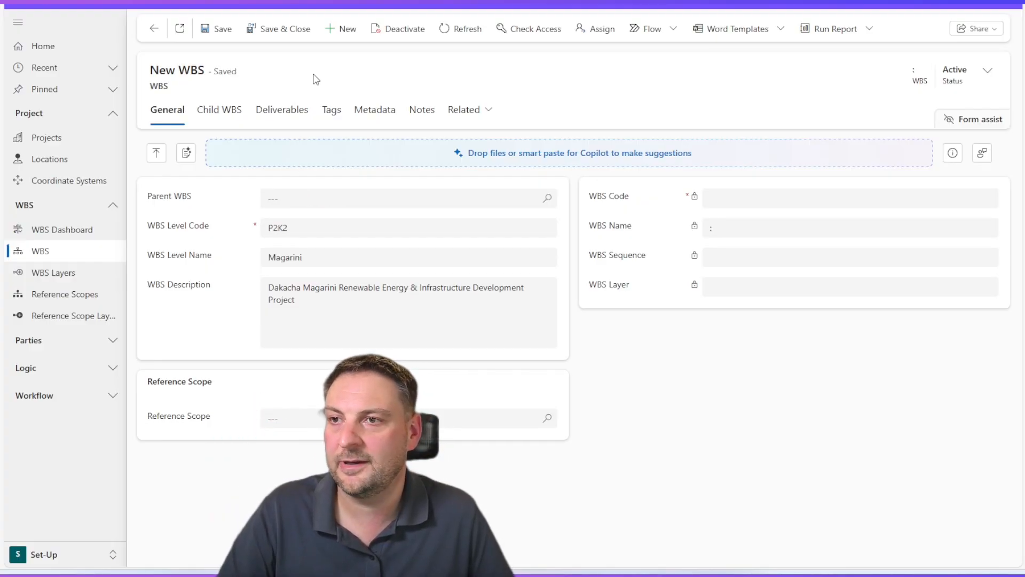
click(464, 32)
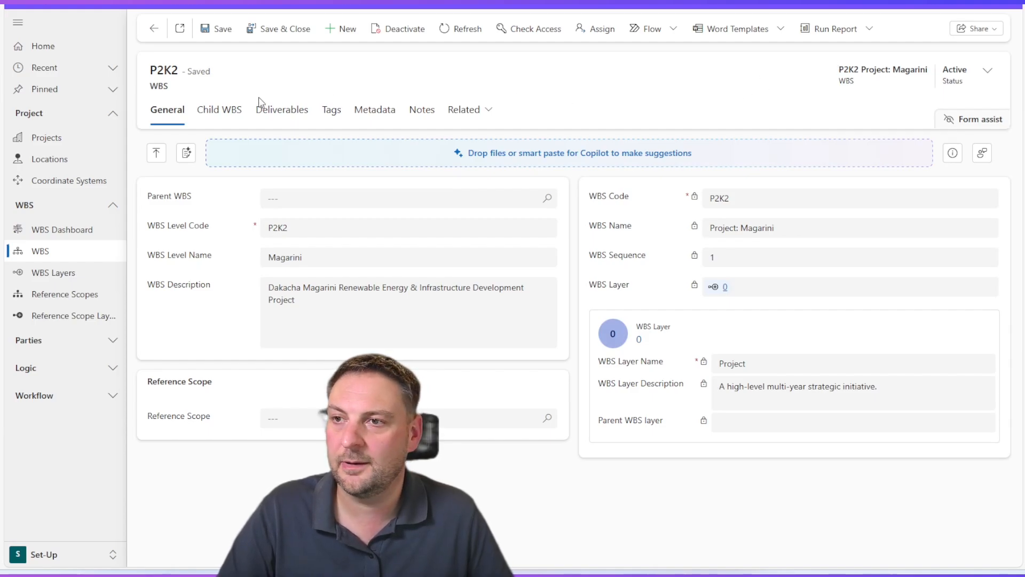
Step: Start a child WBS under P2K2 with level code SP, level name Solar Power and description "Solar Power Generation Plant"
click(212, 113)
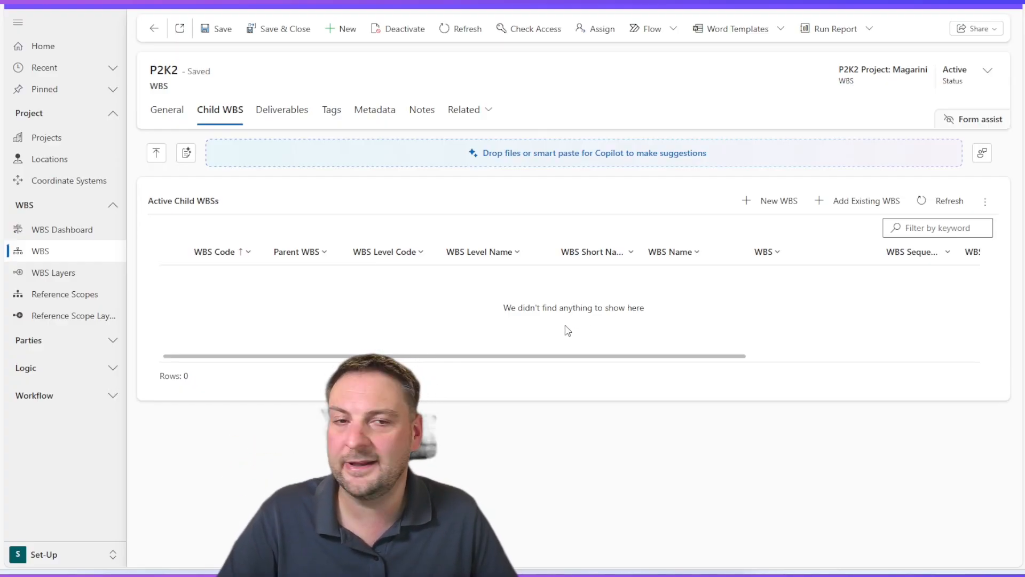
click(772, 203)
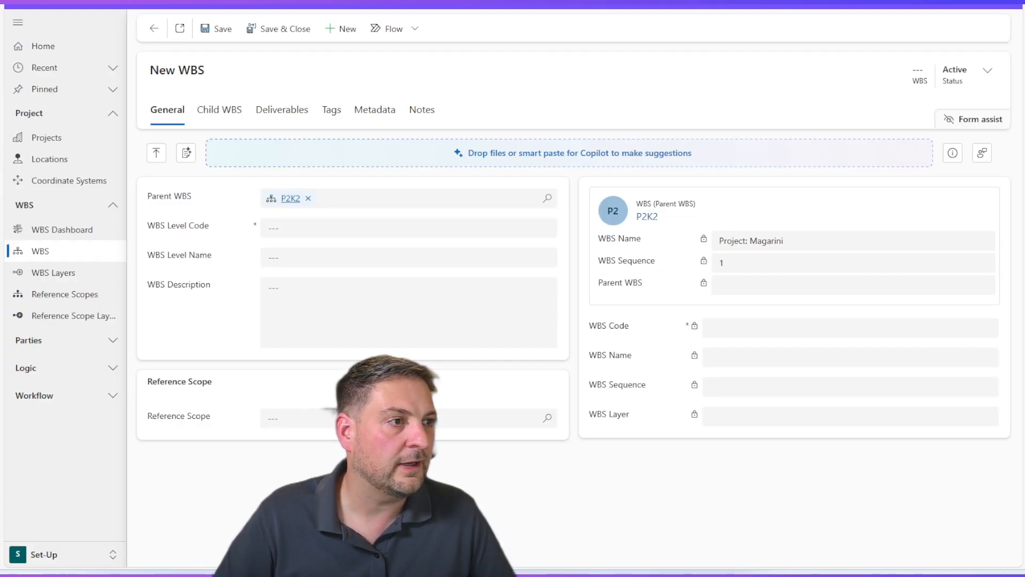
click(317, 226)
text(SP)
key(Tab)
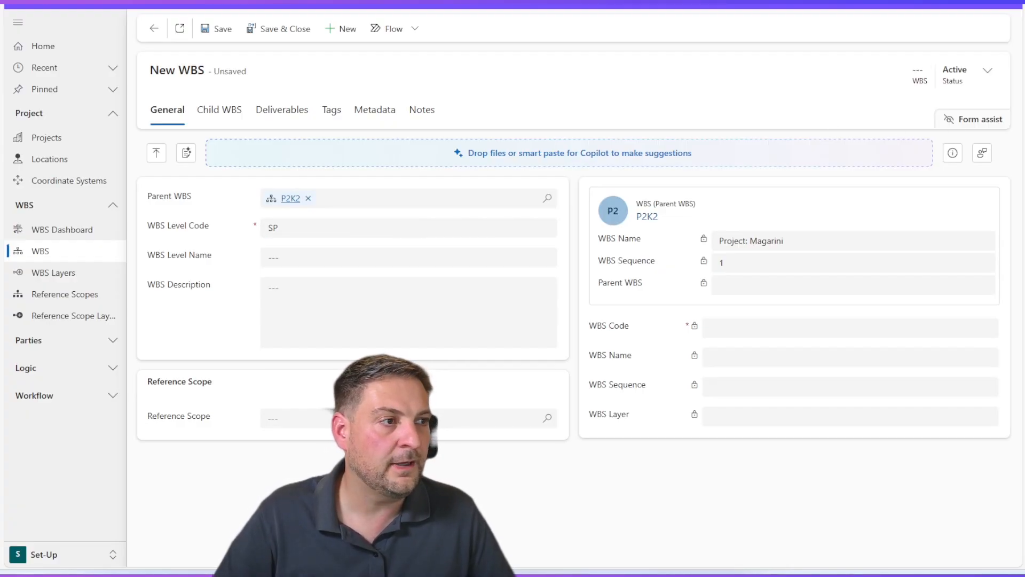
click(291, 257)
text(Solar Power)
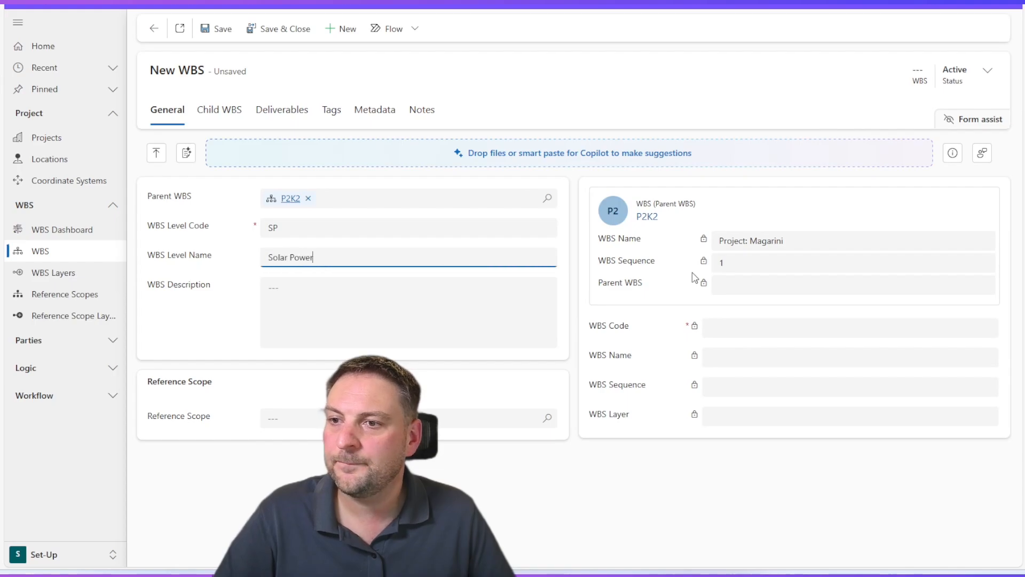
key(Tab)
click(276, 287)
text(Solar Power Generation Plant)
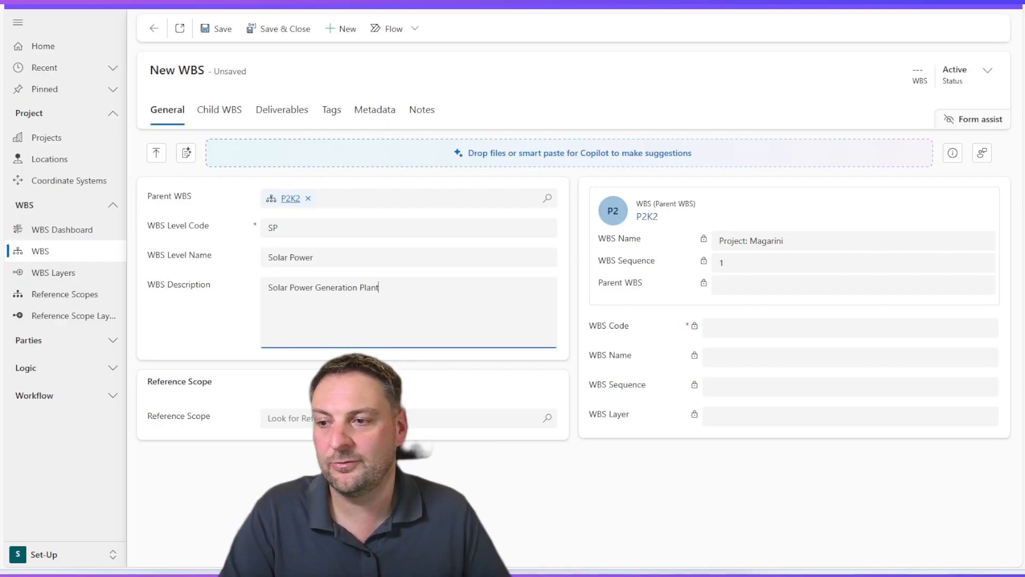
Step: Set the Solar Power WBS's reference scope to I_PE.REN.Solar, then save and close the record
click(547, 417)
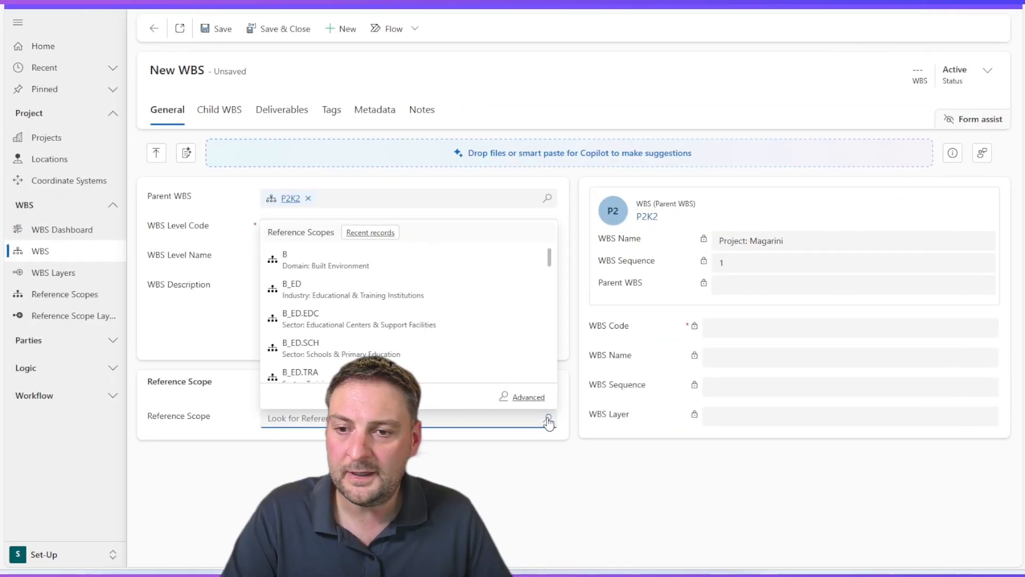
scroll(361, 337, down, 6)
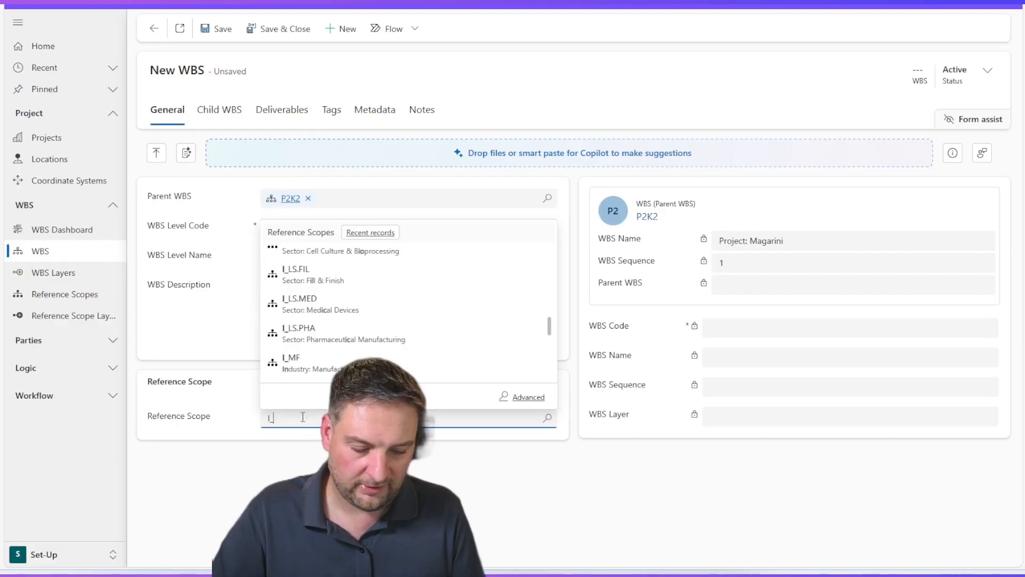
text(.REN)
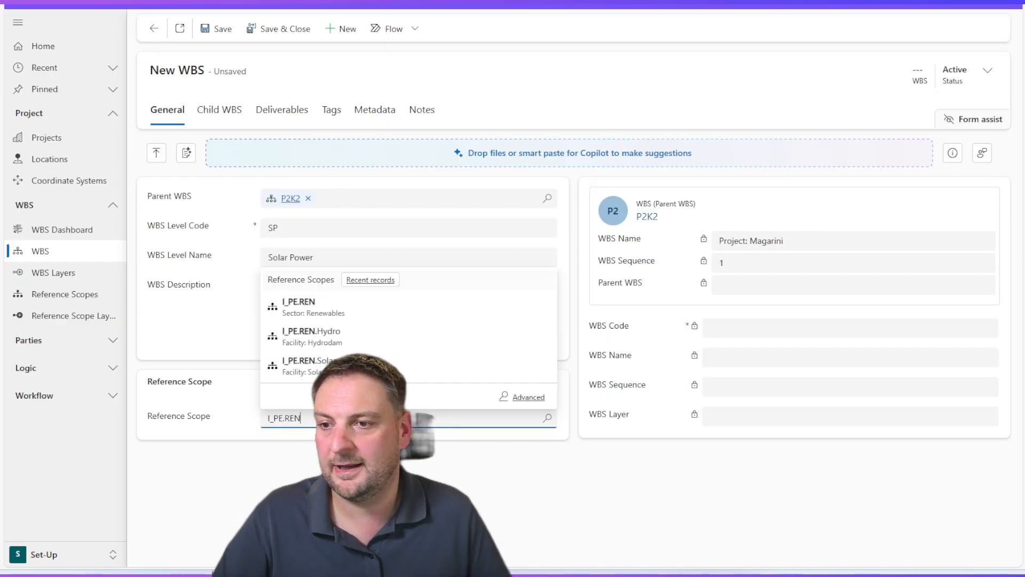
click(363, 366)
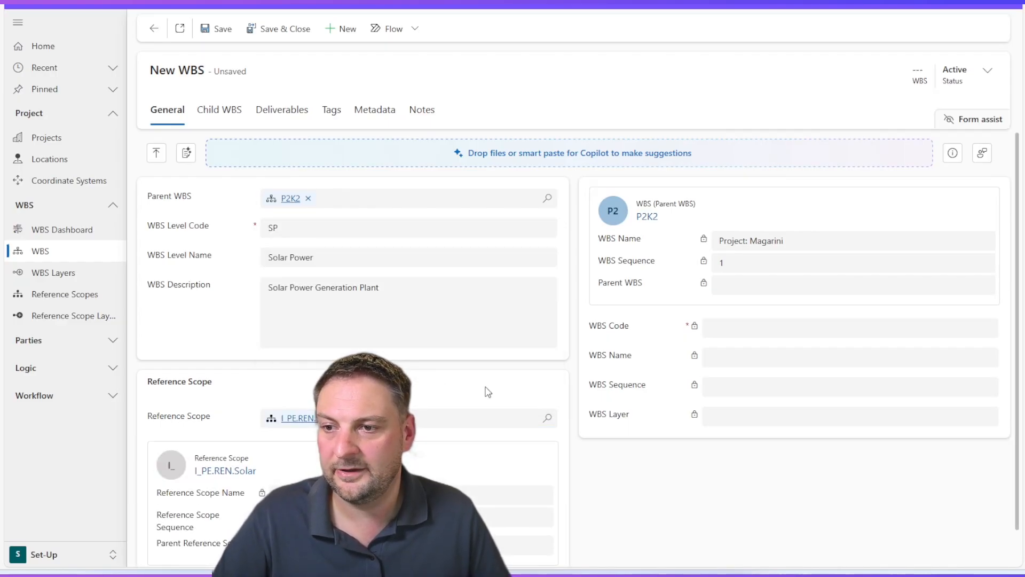
scroll(425, 454, down, 1)
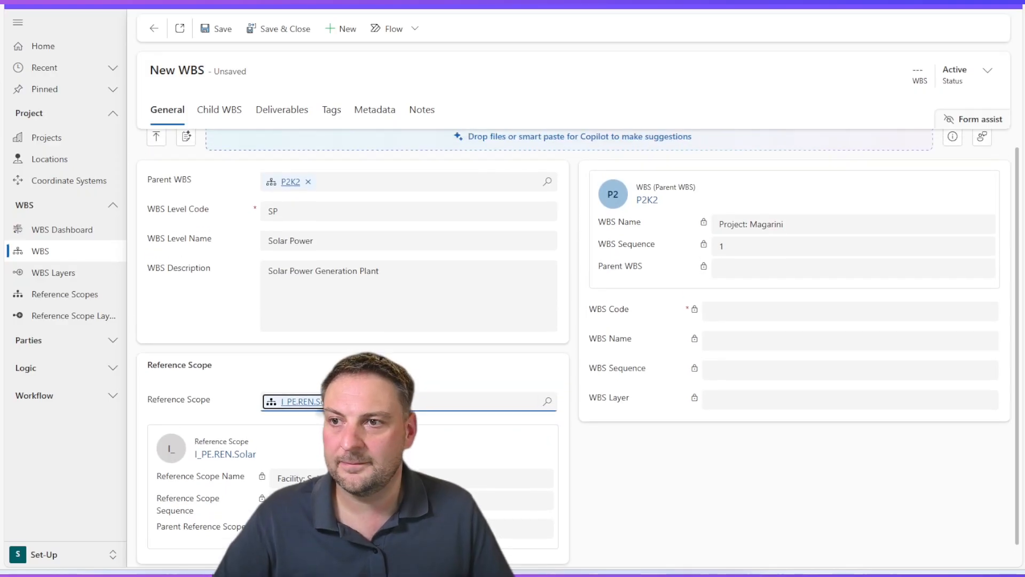
click(223, 29)
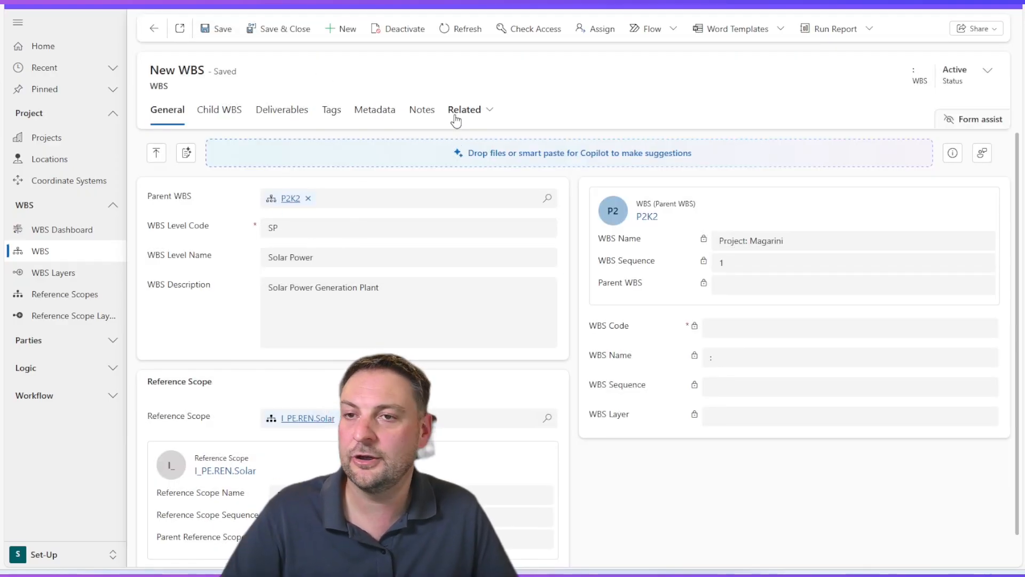
click(306, 30)
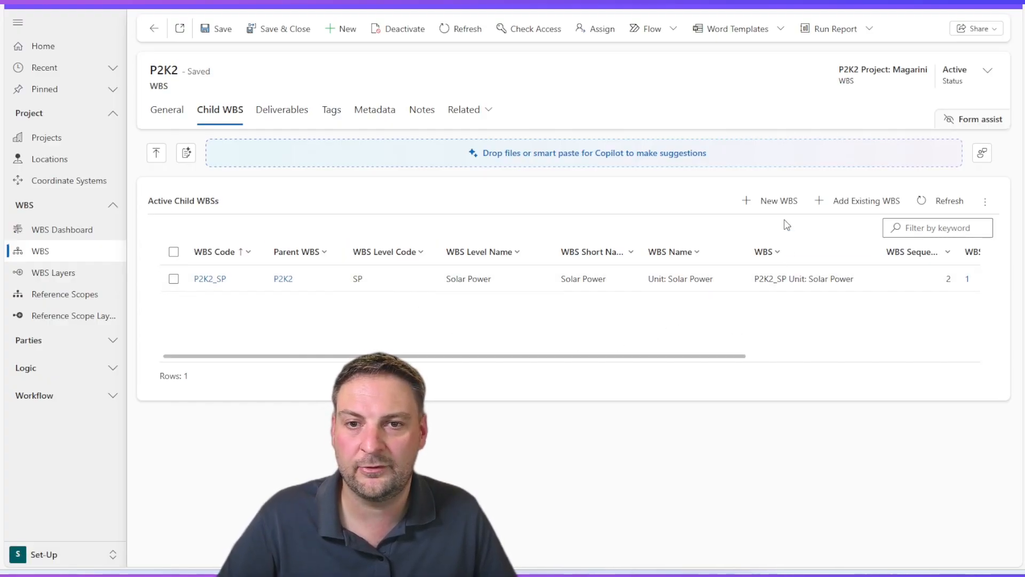
Step: Add a child WBS under P2K2 with level code UT, level name Utilities and description "Utilities and Essential Services"
click(774, 201)
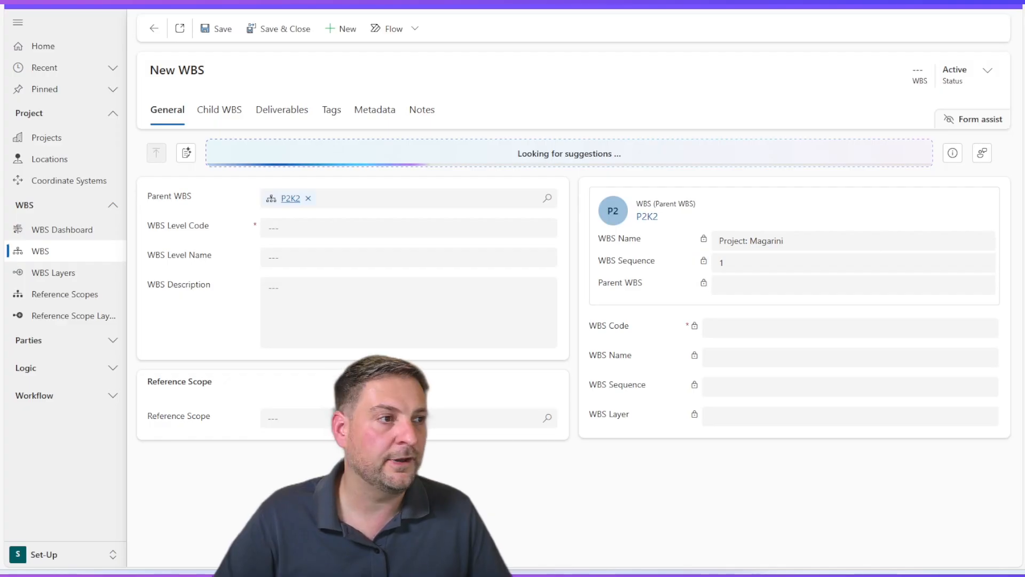
click(342, 228)
text(UT)
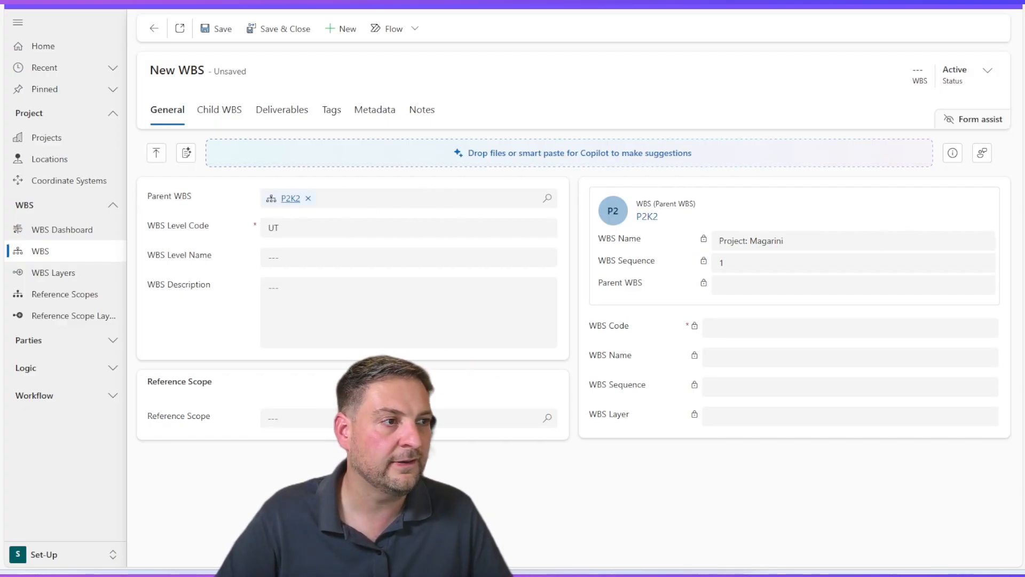
key(Tab)
text(Utilities)
key(Tab)
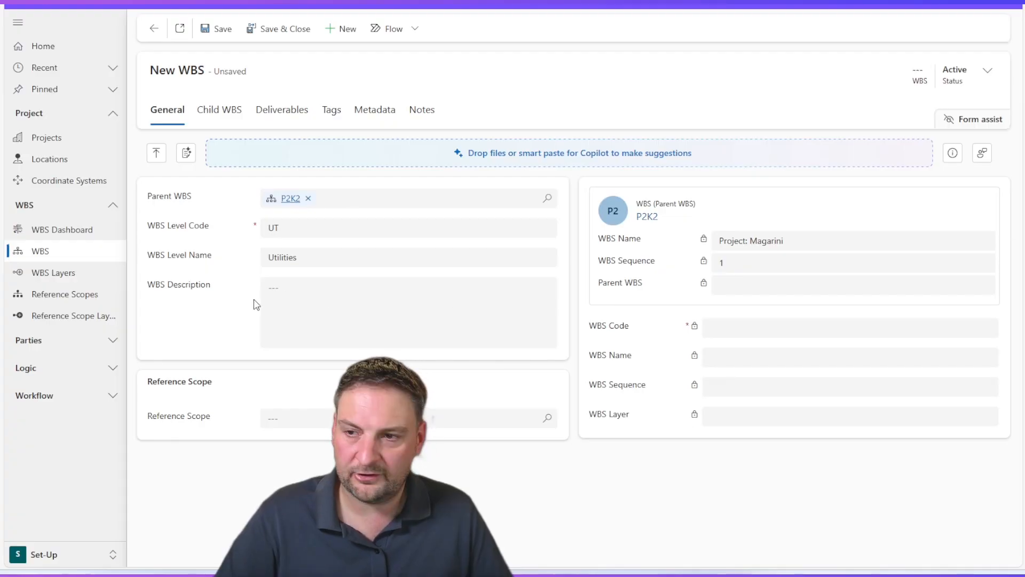
click(272, 294)
text(Utilities and Essential Services)
click(279, 31)
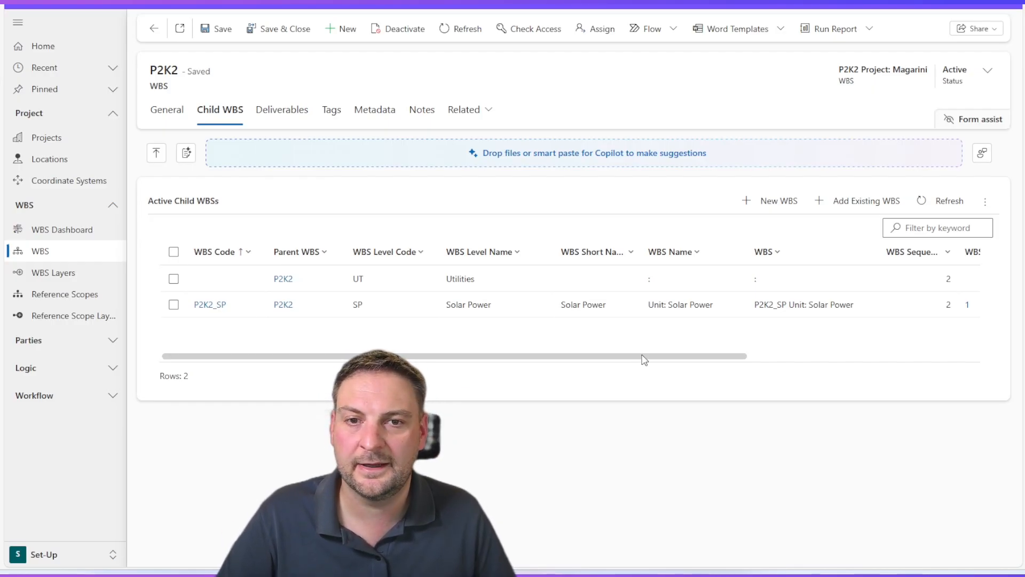
Step: Add a child WBS under P2K2 with level code WF, level name Welfare and description "Worker Welfare and Temporary Facilities"
click(781, 202)
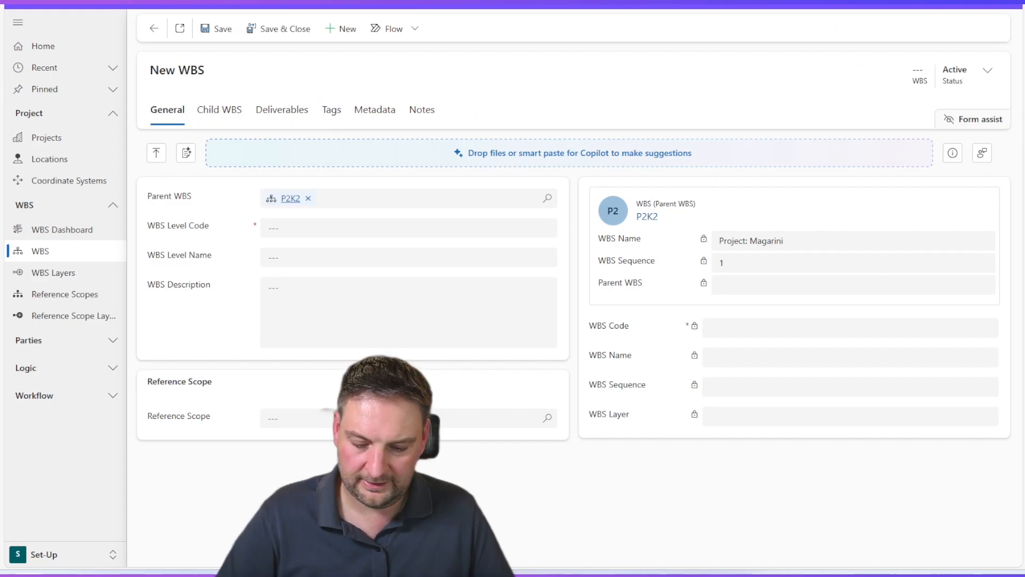
click(328, 228)
text(WF)
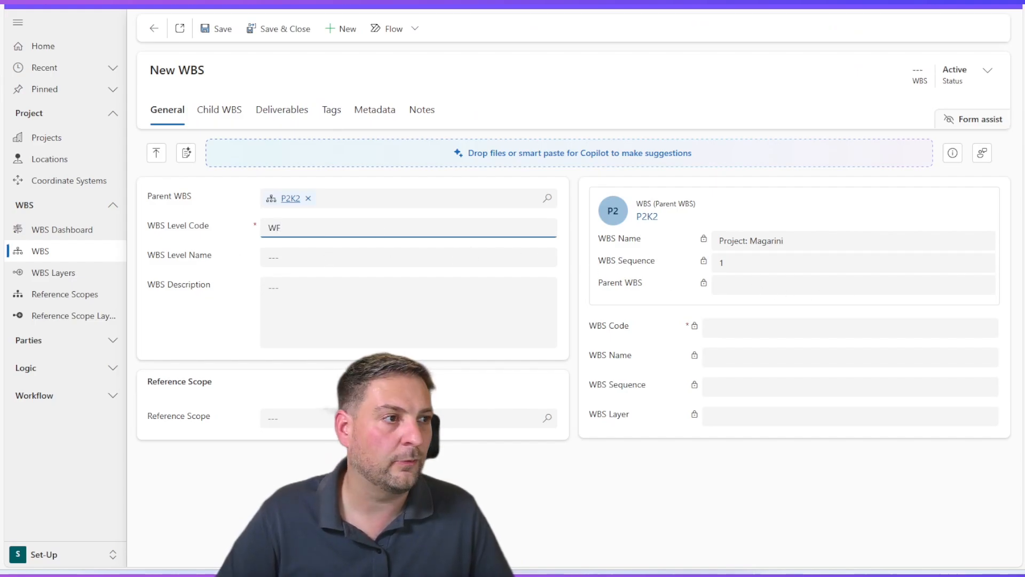
key(Tab)
text(Welfare)
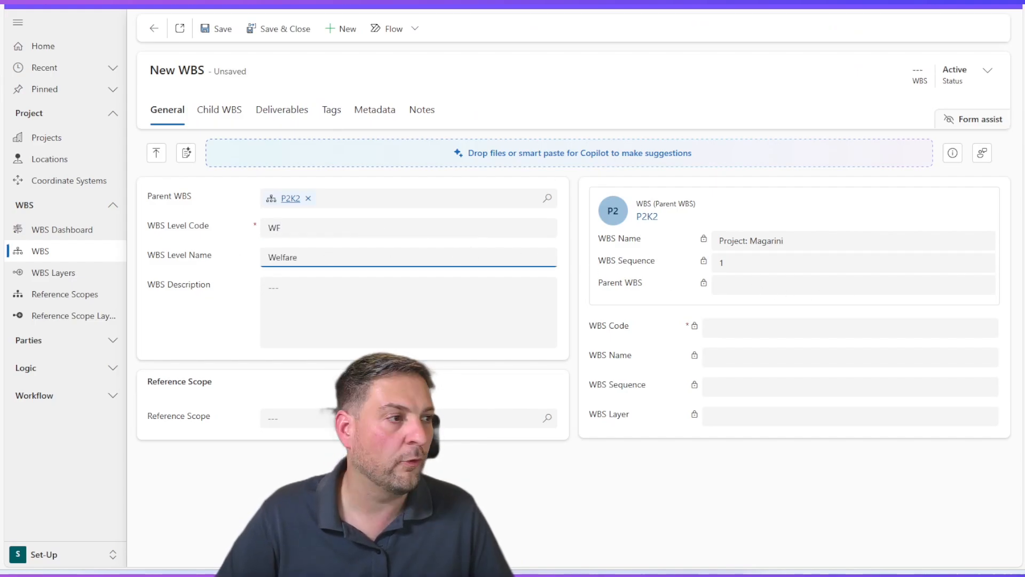
key(Tab)
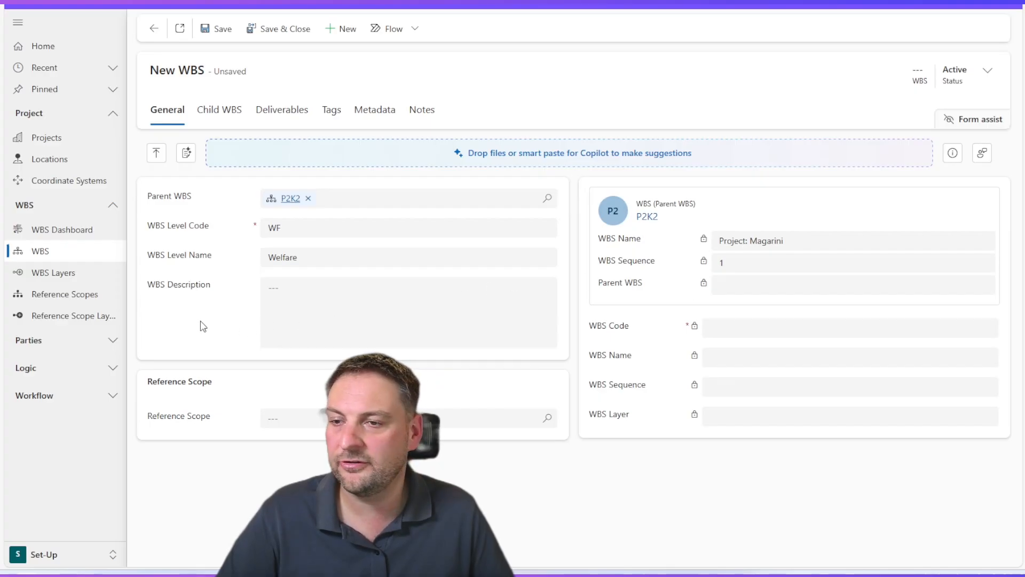
click(360, 287)
text(Worker Welfare and Temporary Facilities)
click(268, 26)
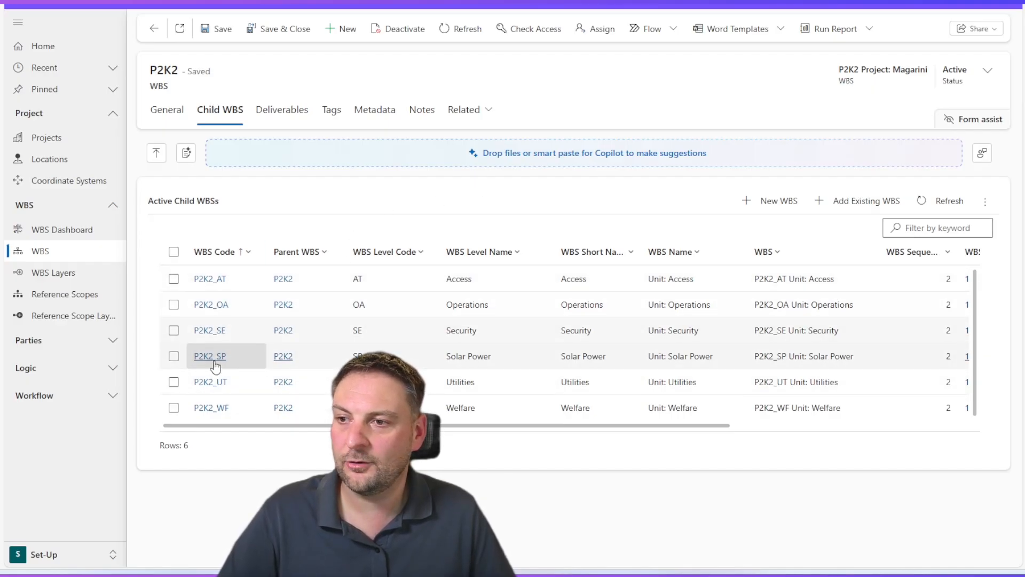
Step: Open the Solar Power unit P2K2_SP from the list of active WBSs and start a new child WBS under it
click(37, 259)
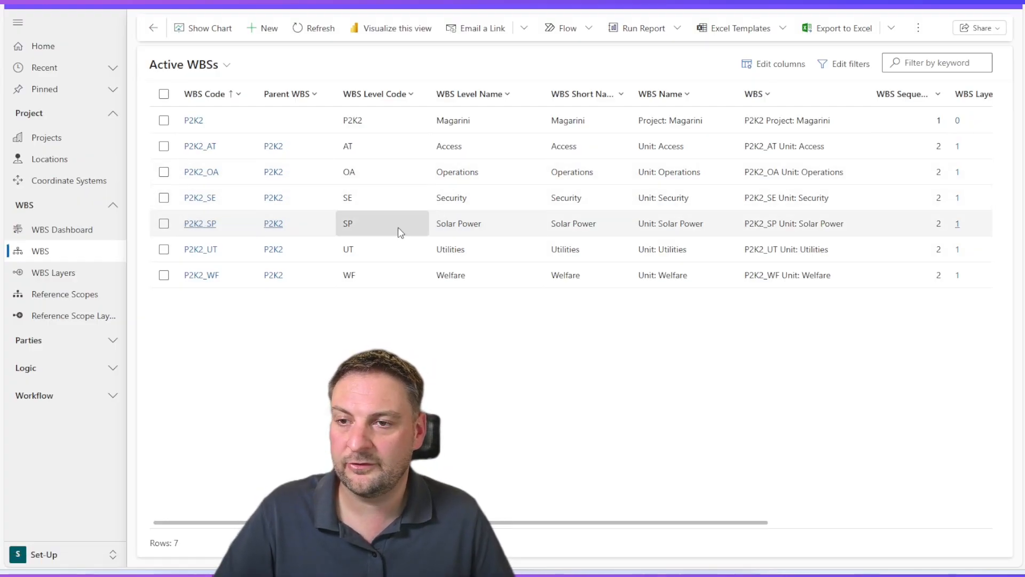
click(200, 224)
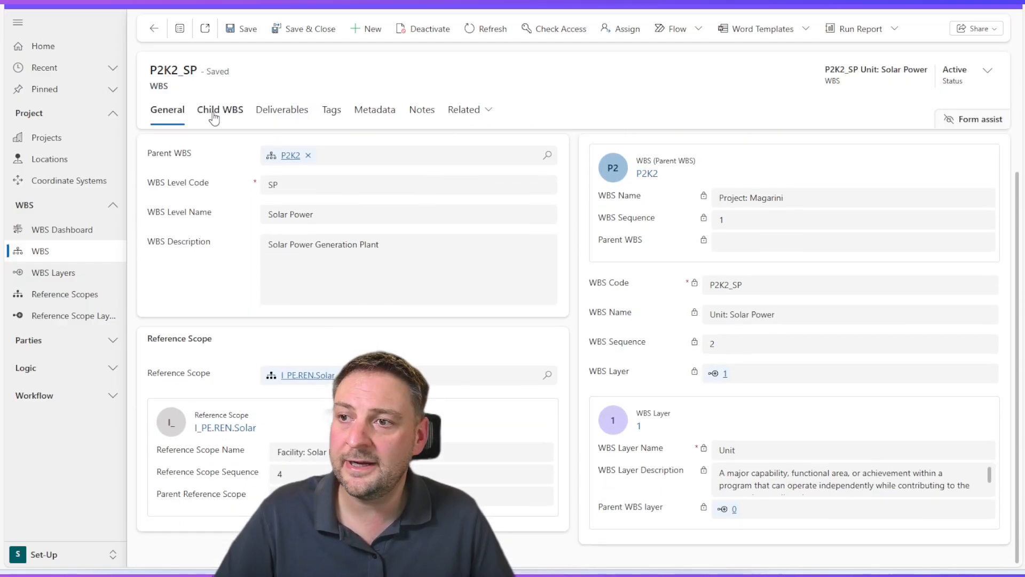
click(216, 110)
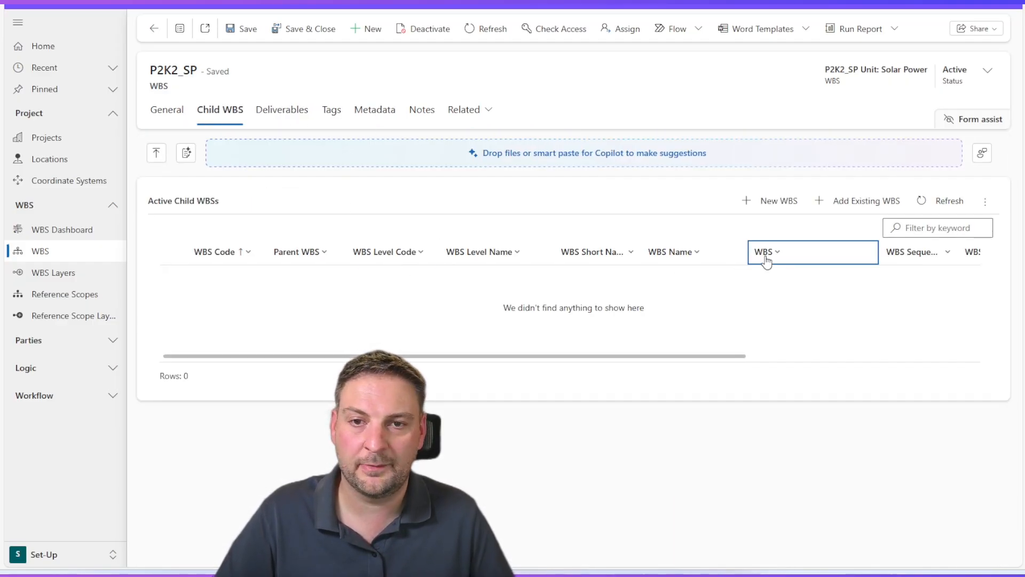
click(778, 210)
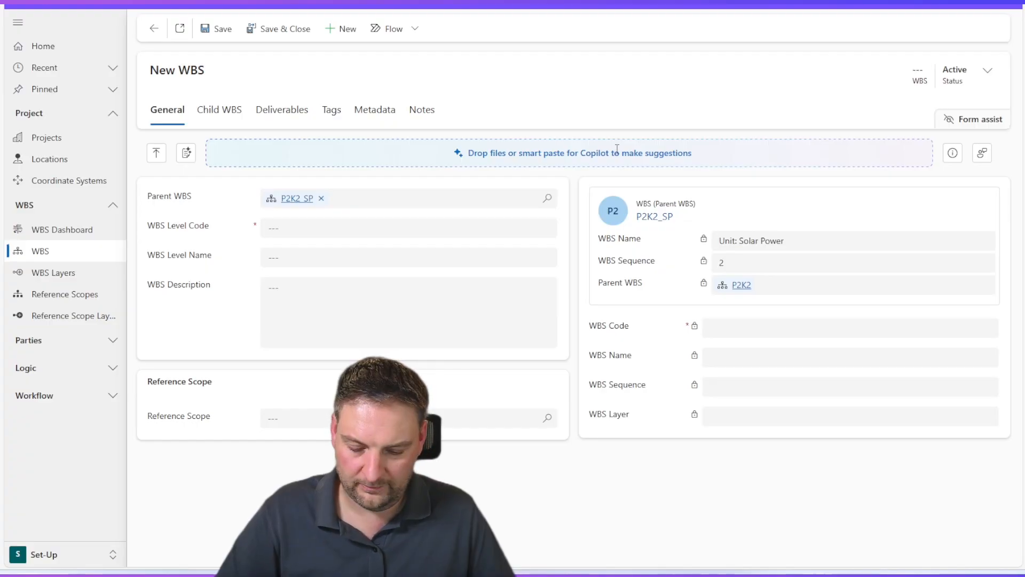
Step: Add a child WBS under P2K2_SP with level code AA, level name Zone A and description "The first solar array zone within the plant."
click(315, 229)
text(AA)
key(Tab)
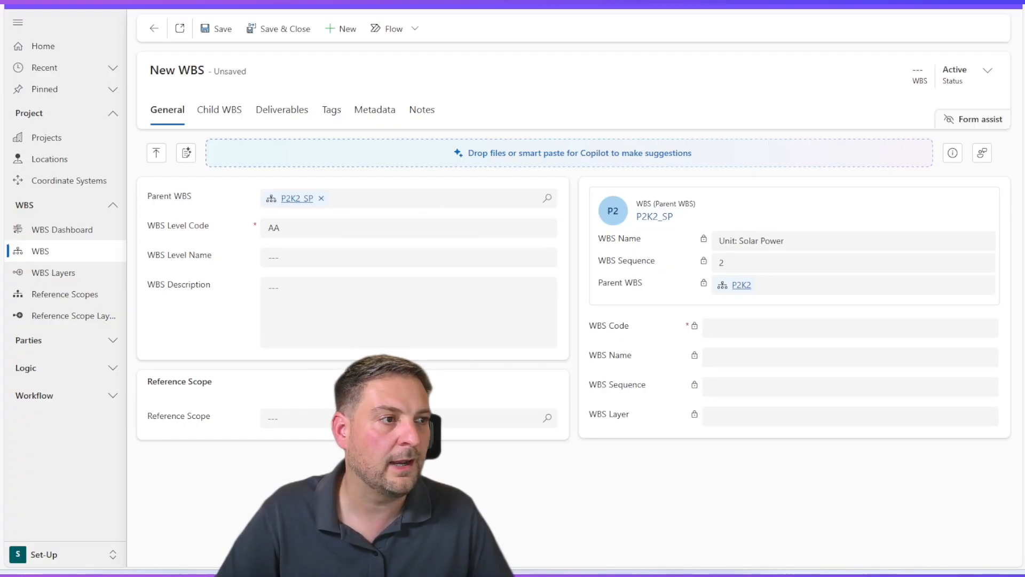
click(324, 256)
text(Zone A)
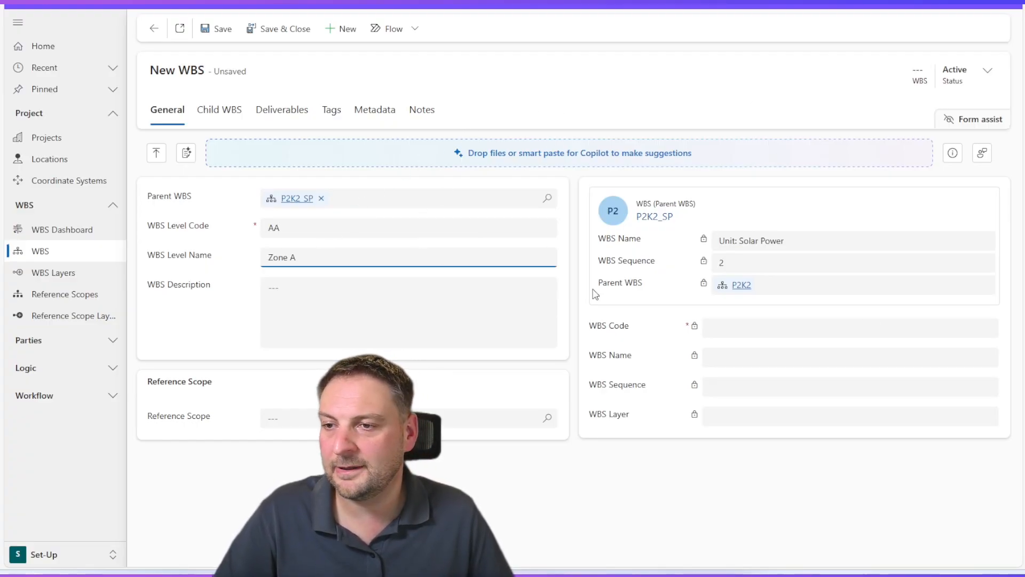
key(Tab)
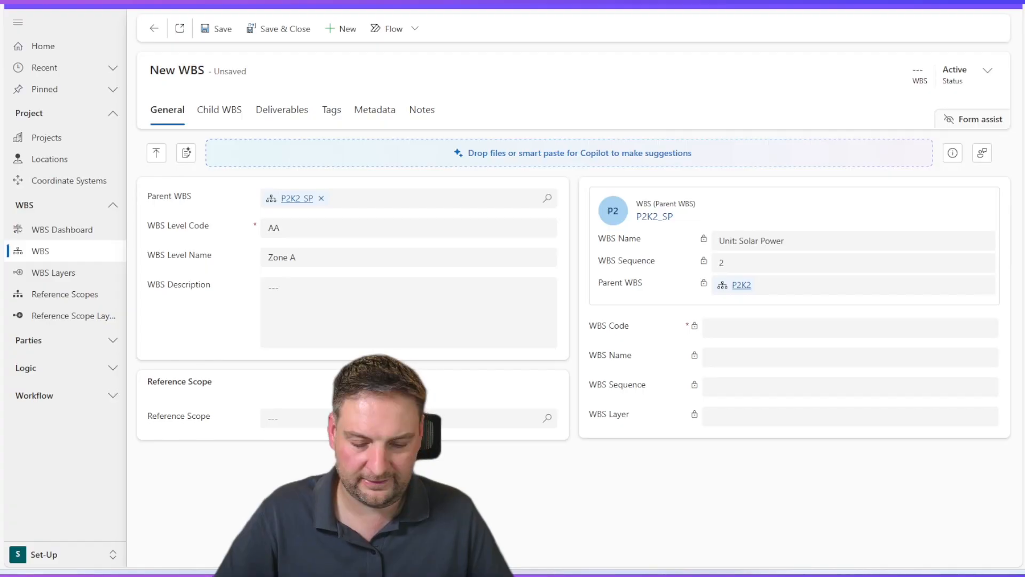
click(337, 283)
text(The first solar array zone within the plant.)
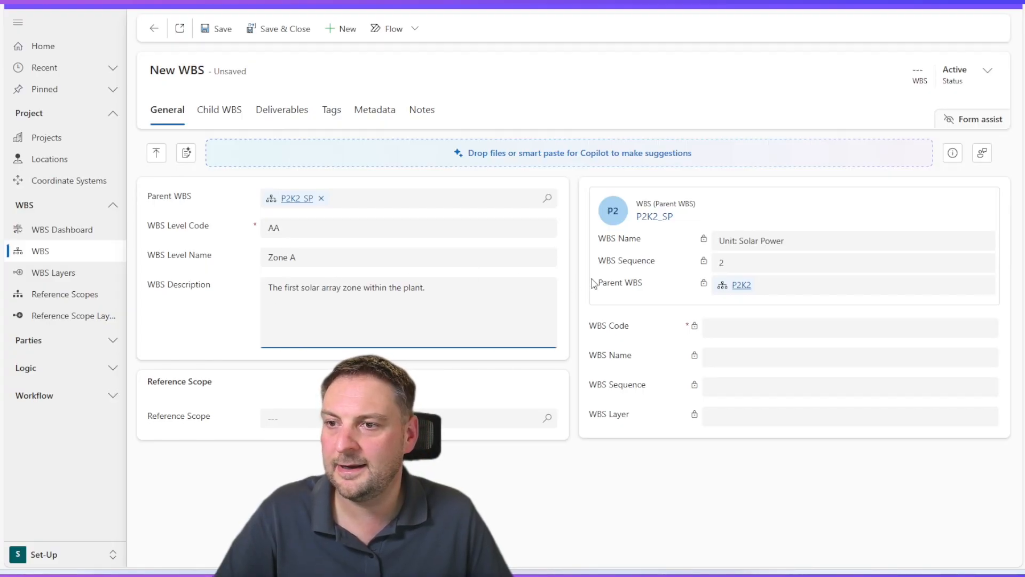
click(282, 30)
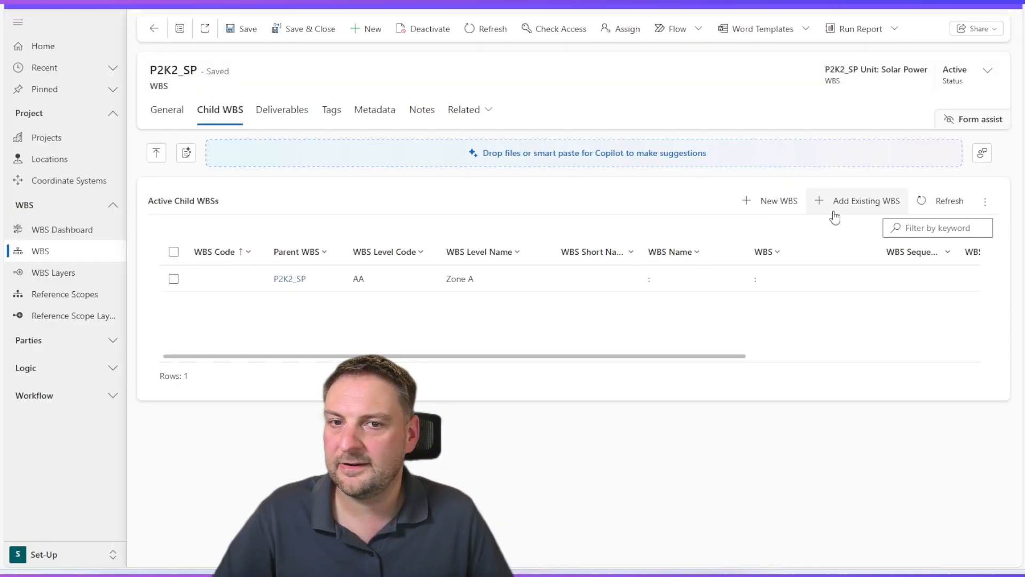
Step: Add a child WBS under P2K2_SP with level code AB, level name Zone B and description "The second solar array zone within the plant.", then refresh the list
click(783, 209)
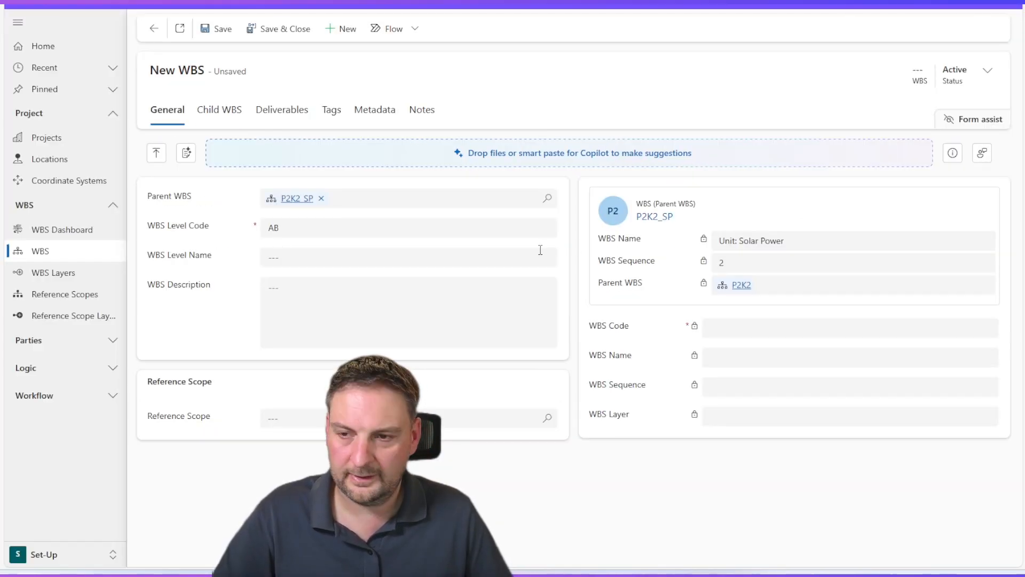
text(Zone B)
click(332, 286)
text(The second solar array zone within the plant.)
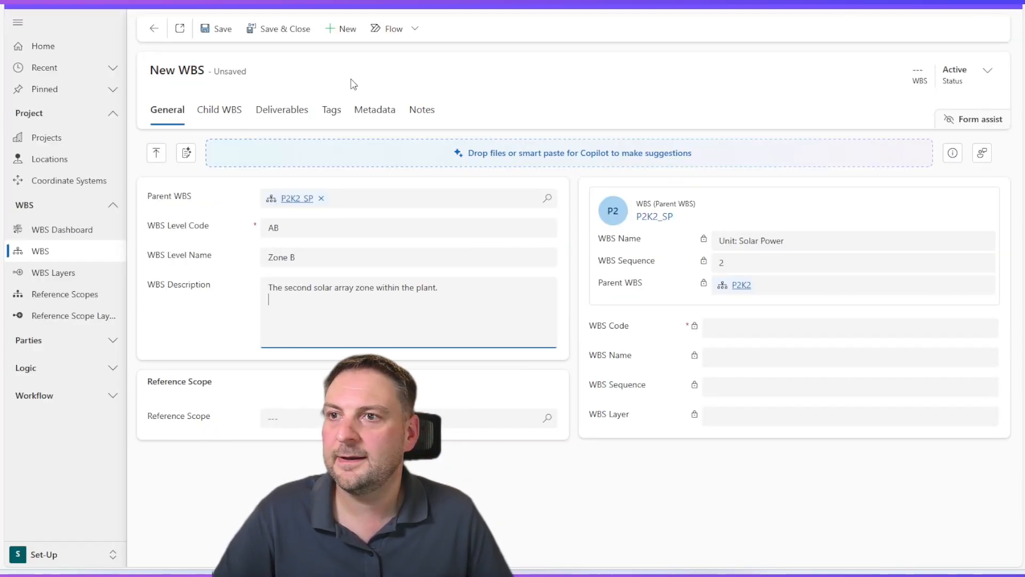
click(270, 29)
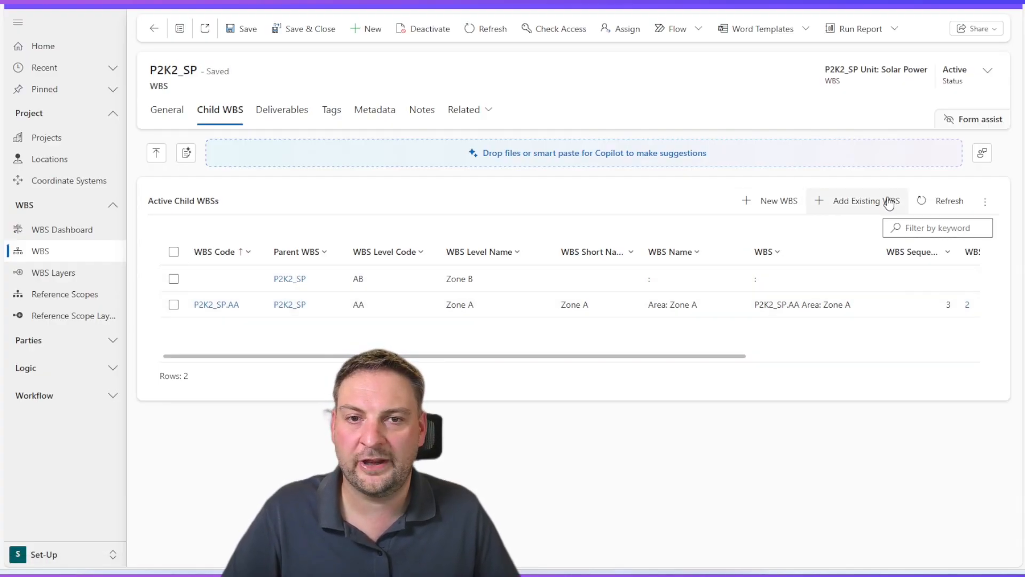
click(941, 201)
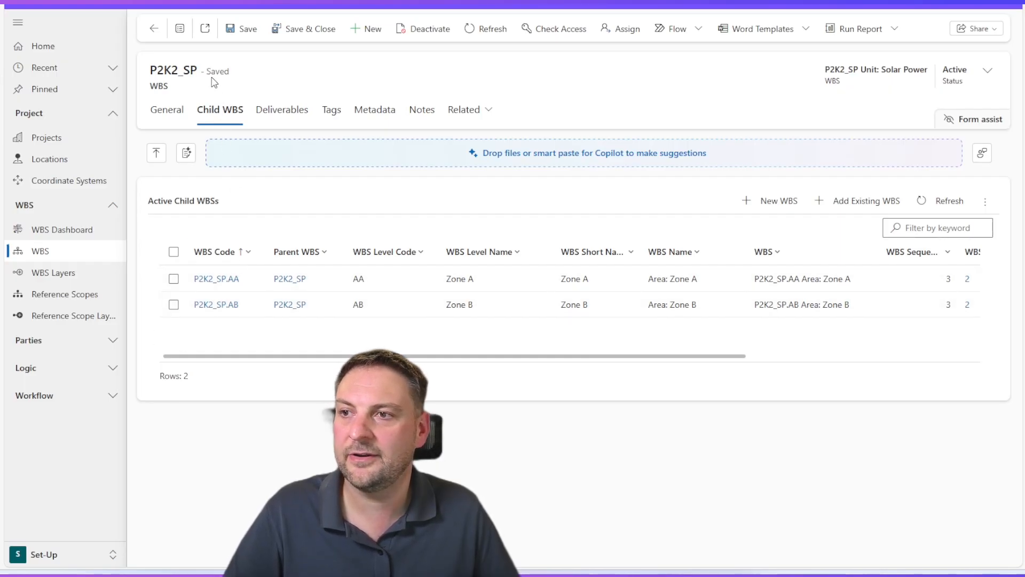
Step: Review the list of active WBSs, then examine the hierarchy diagram on the WBS dashboard from project to units and areas
click(42, 252)
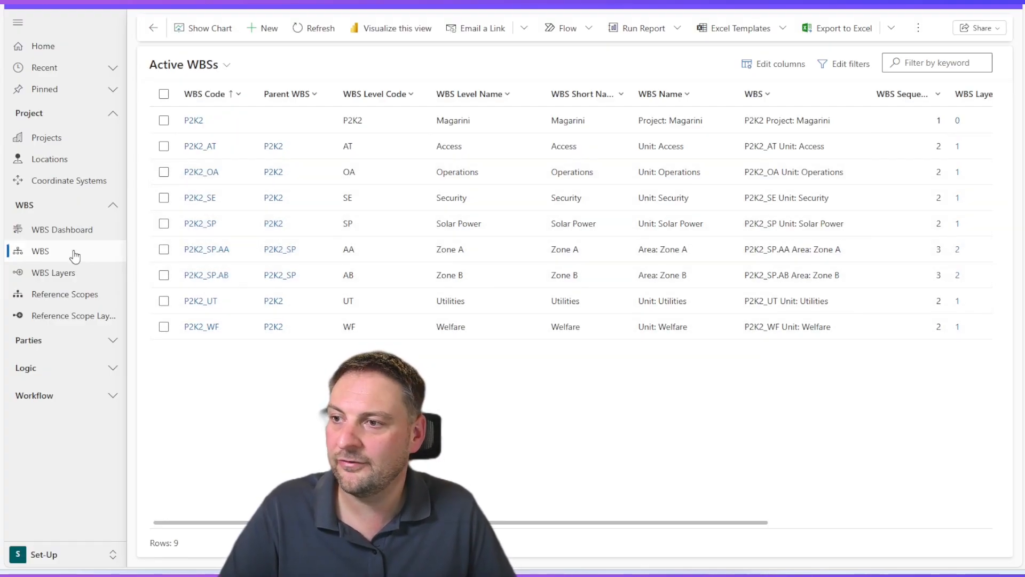
click(60, 230)
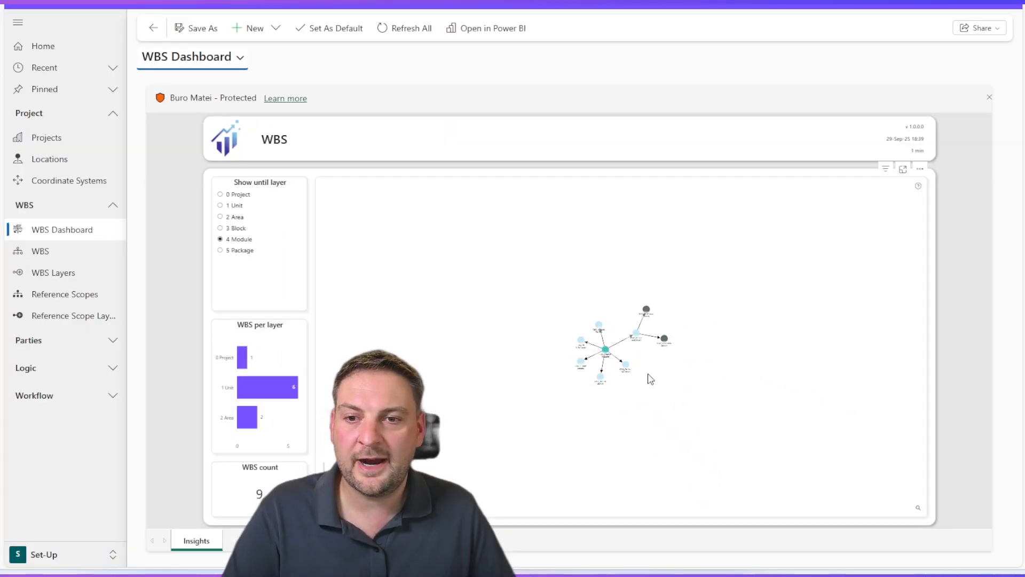
scroll(648, 373, up, 5)
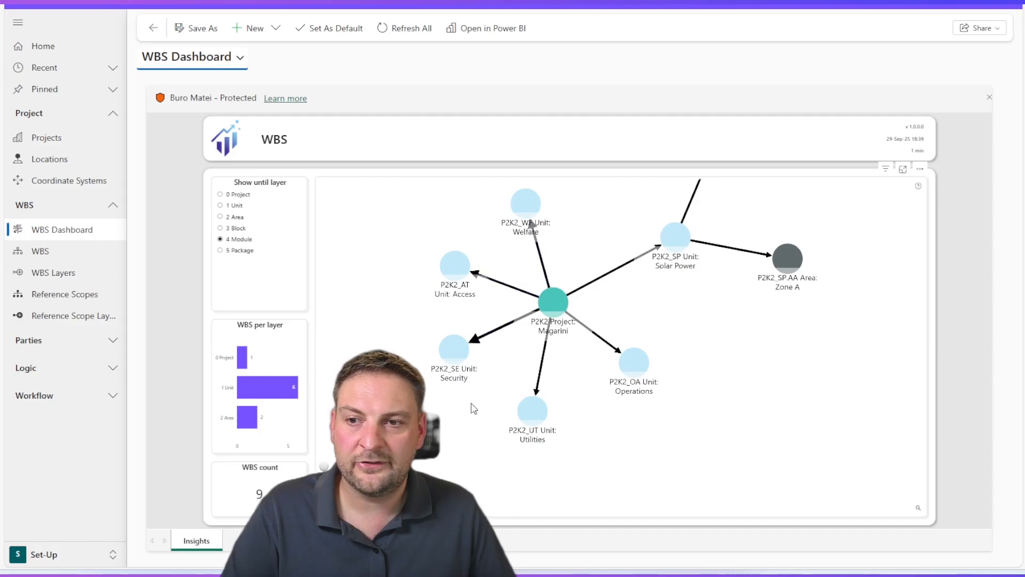
drag(734, 344, 641, 474)
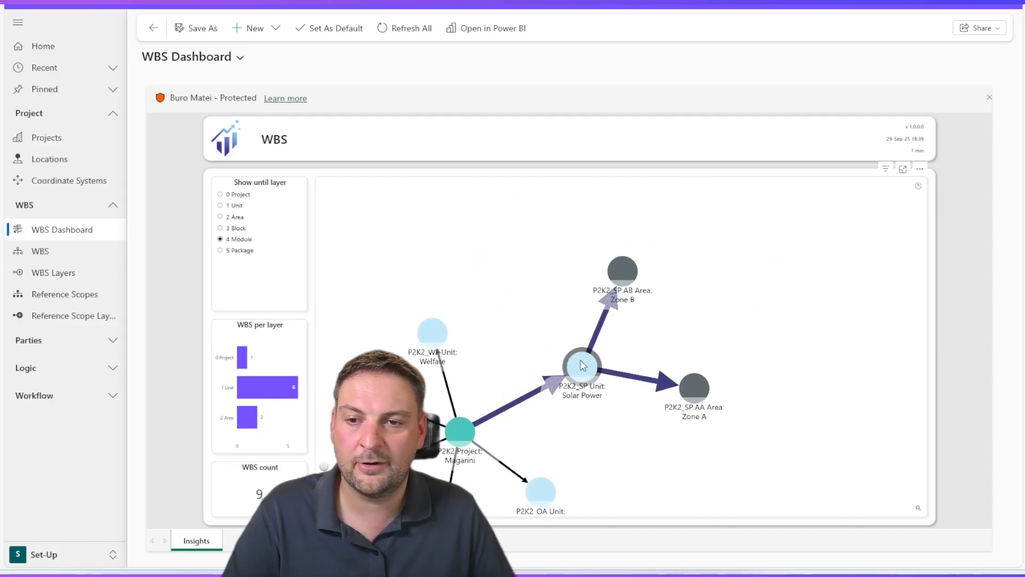
drag(753, 371, 812, 314)
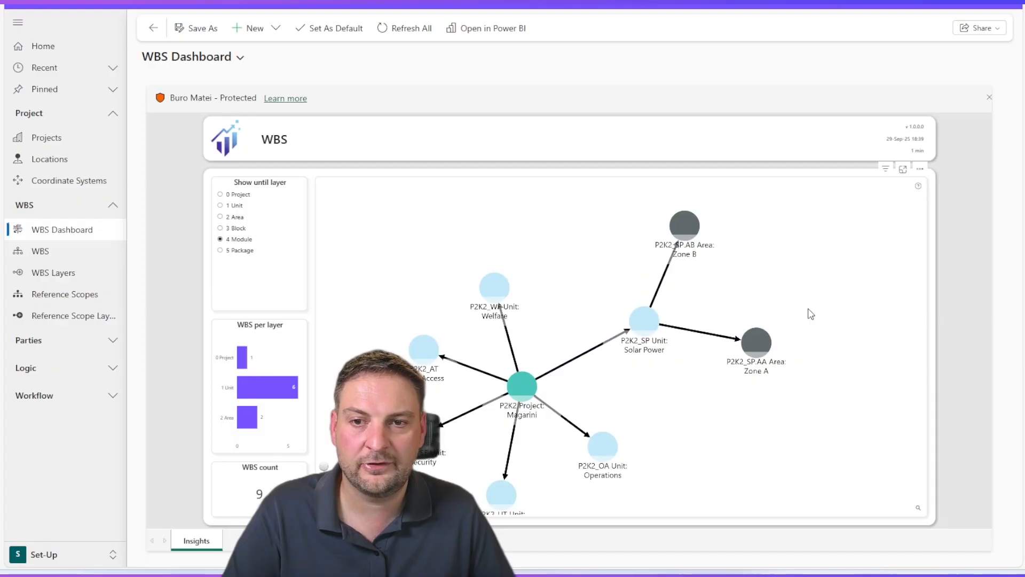
scroll(742, 315, down, 3)
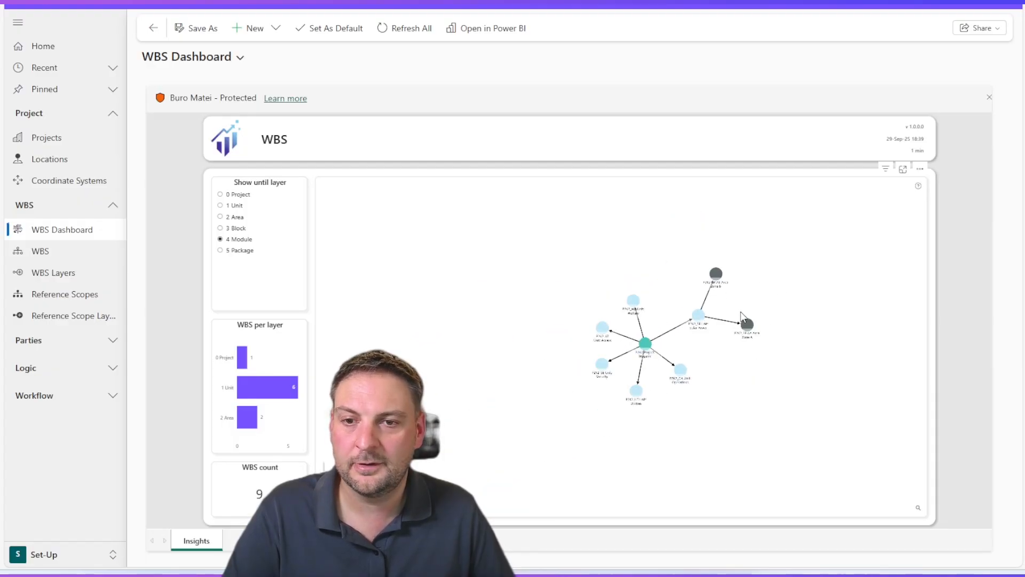
scroll(742, 315, up, 2)
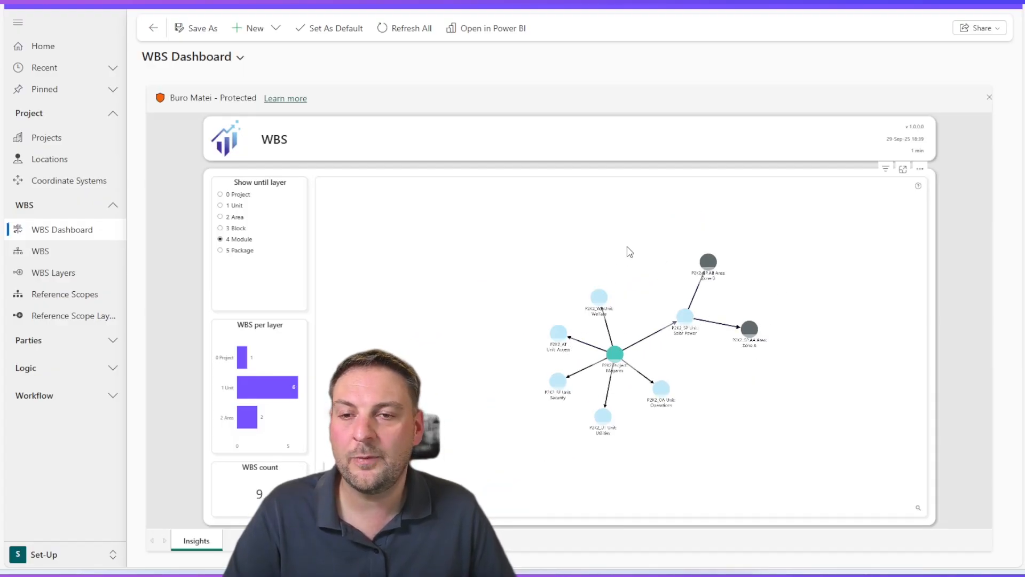
drag(630, 252, 613, 233)
Step: Return to the list of active WBSs and look through its units and areas, including their parents and layers
click(40, 251)
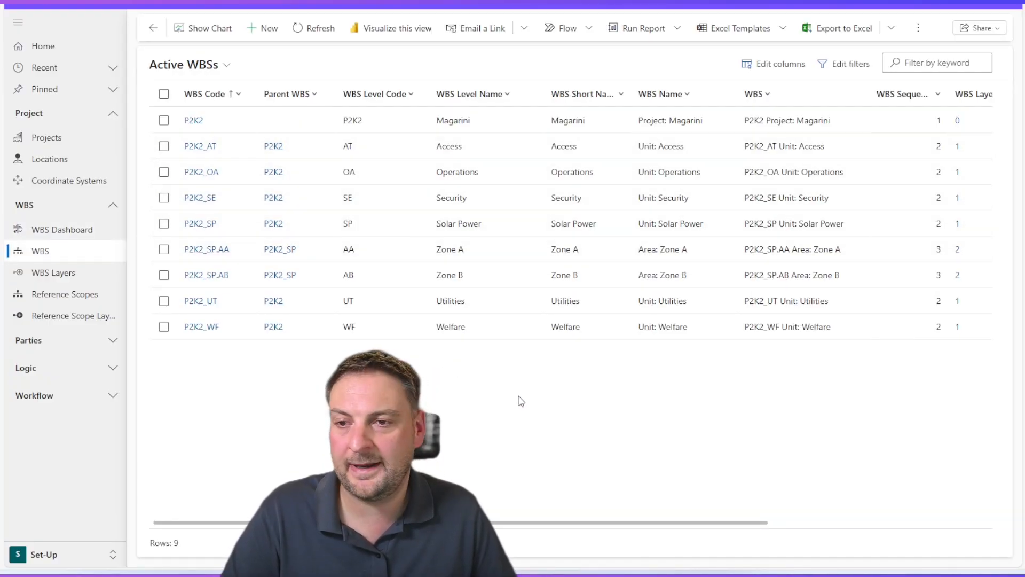
scroll(526, 245, down, 3)
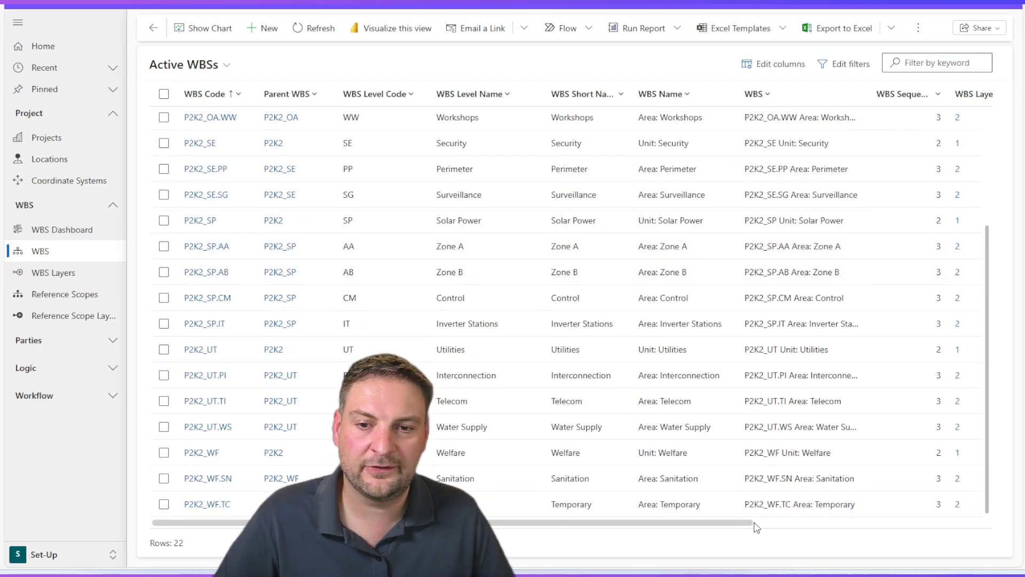
drag(751, 522, 721, 528)
scroll(661, 493, up, 3)
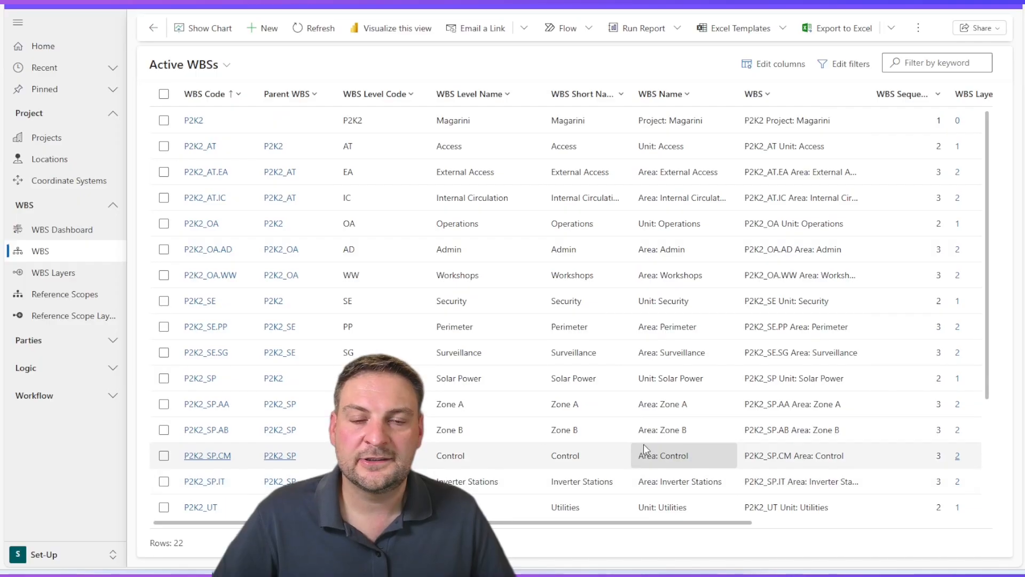
scroll(644, 443, down, 3)
scroll(655, 439, down, 1)
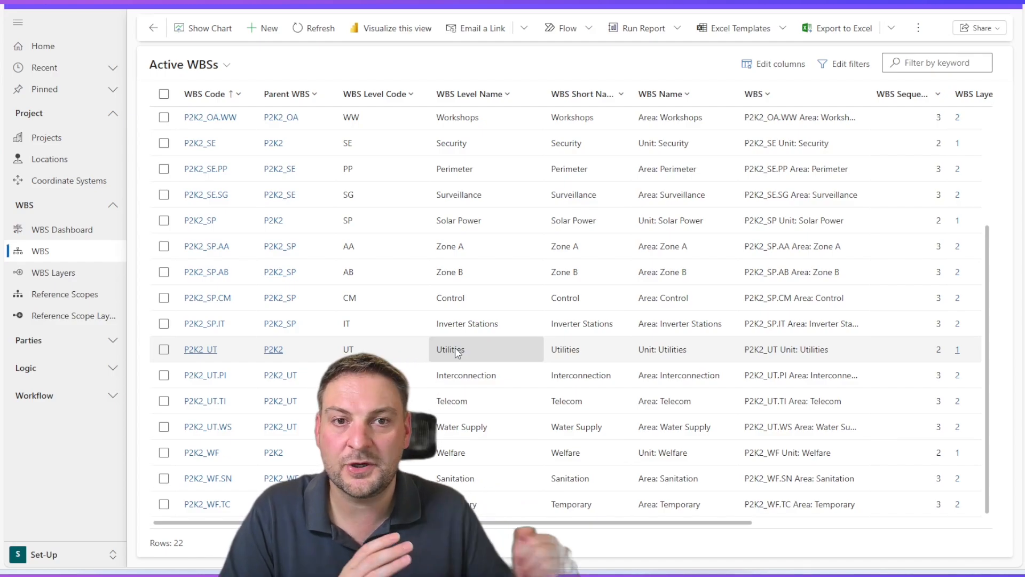
scroll(963, 369, up, 3)
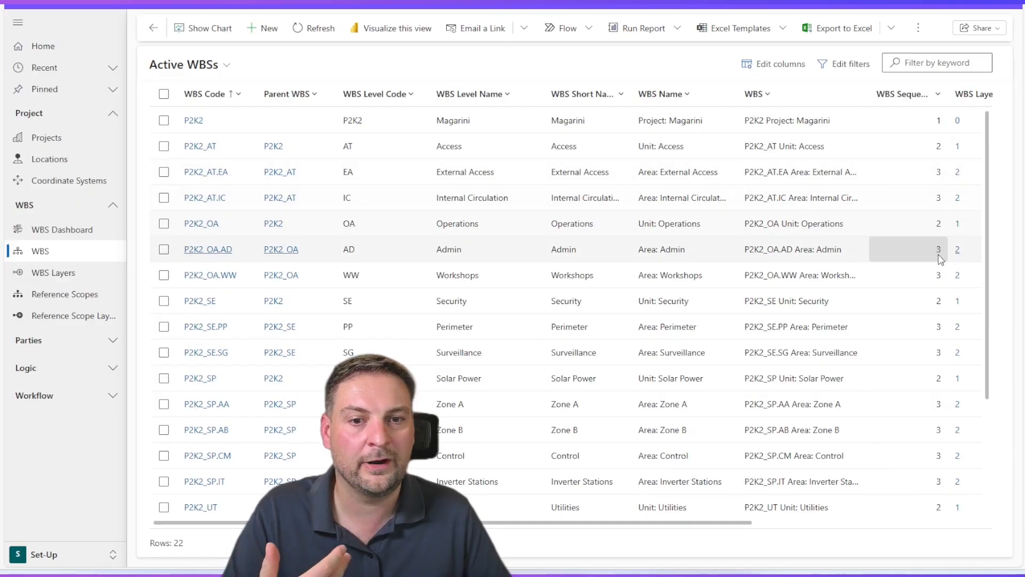
scroll(760, 251, down, 1)
scroll(760, 250, down, 3)
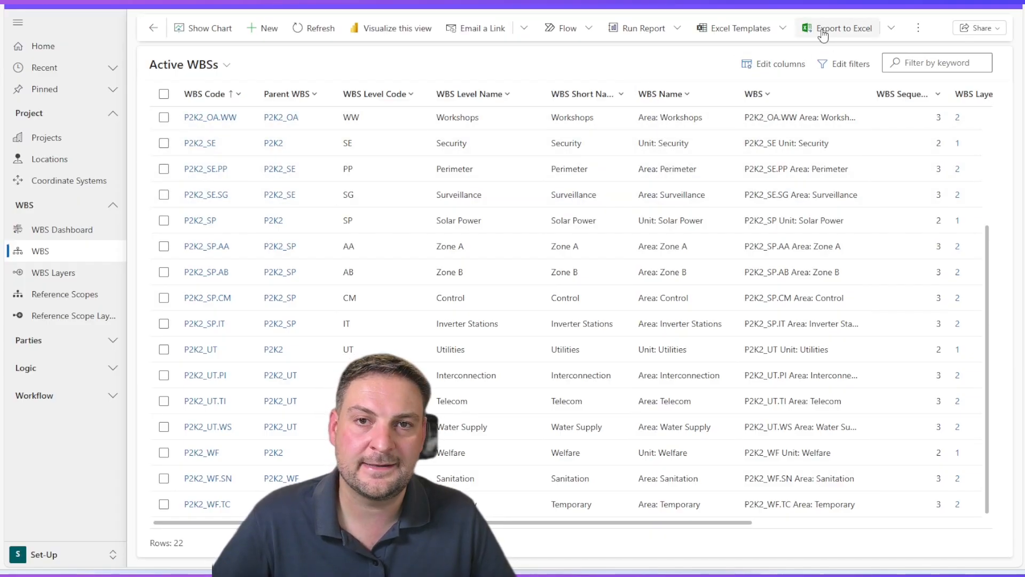
Step: Open the active WBSs list in Excel Online and review the existing rows and columns down to the first empty row
click(891, 28)
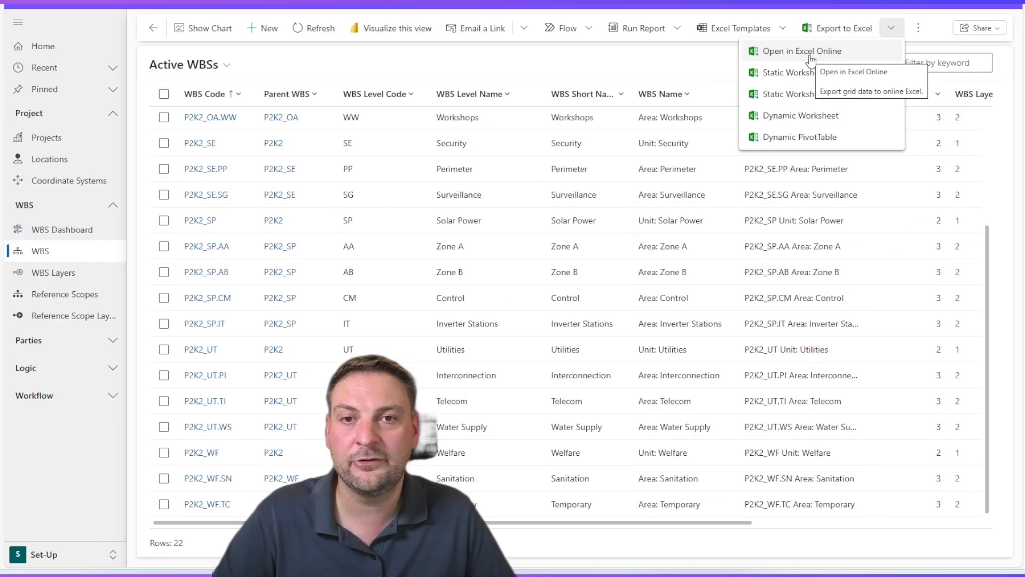
click(511, 143)
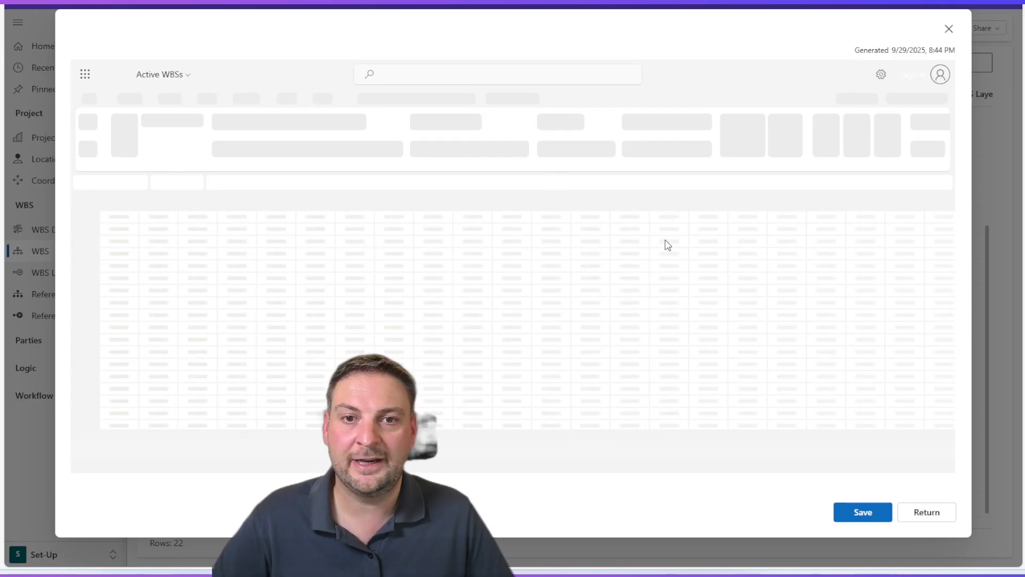
scroll(343, 302, down, 5)
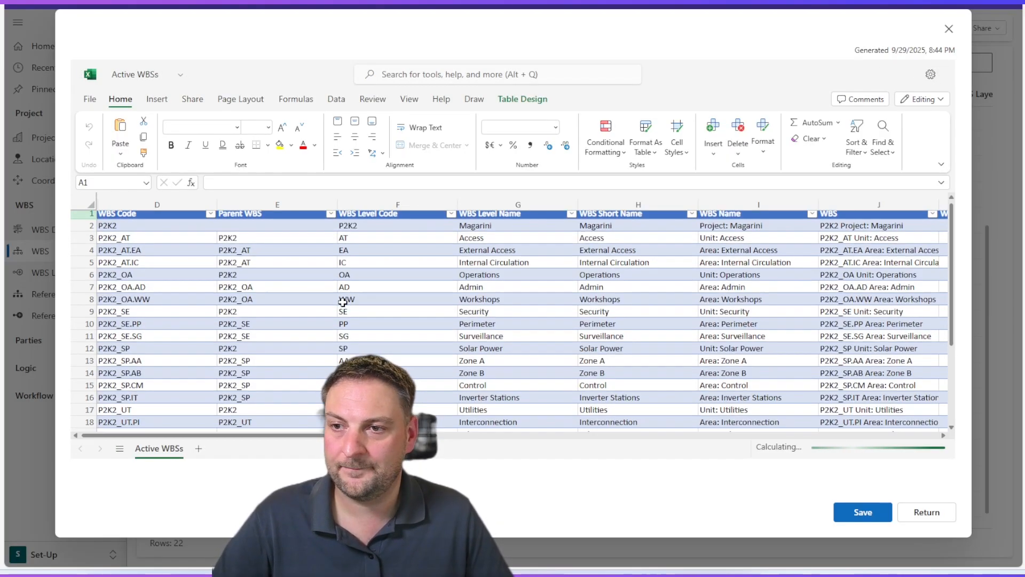
scroll(383, 260, up, 5)
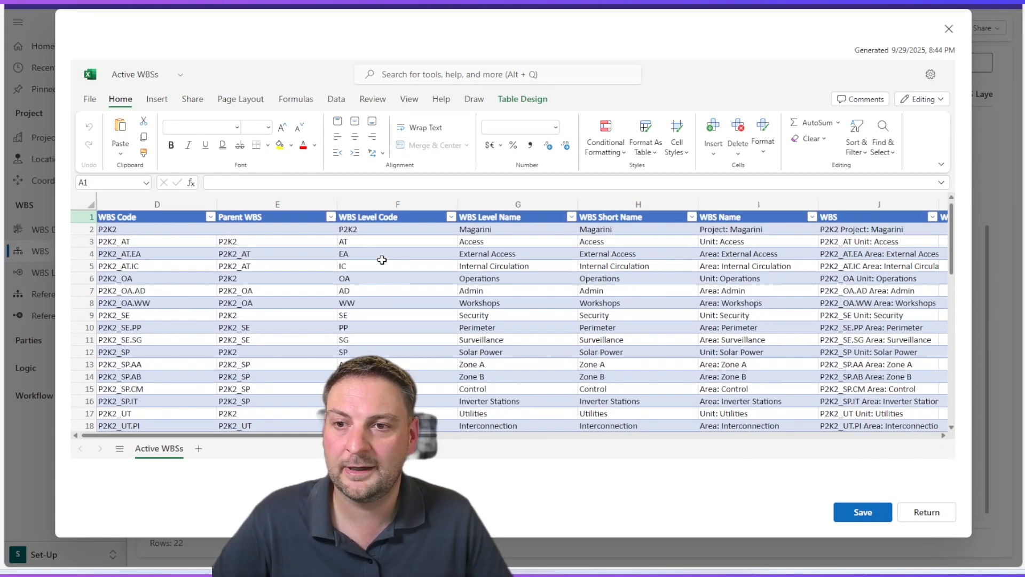
scroll(382, 260, down, 5)
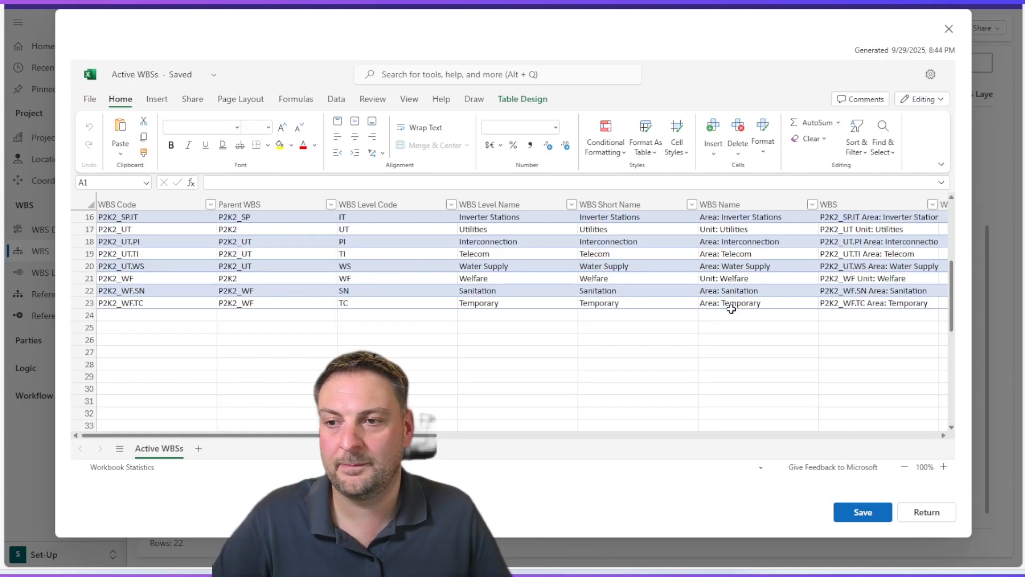
scroll(694, 290, up, 4)
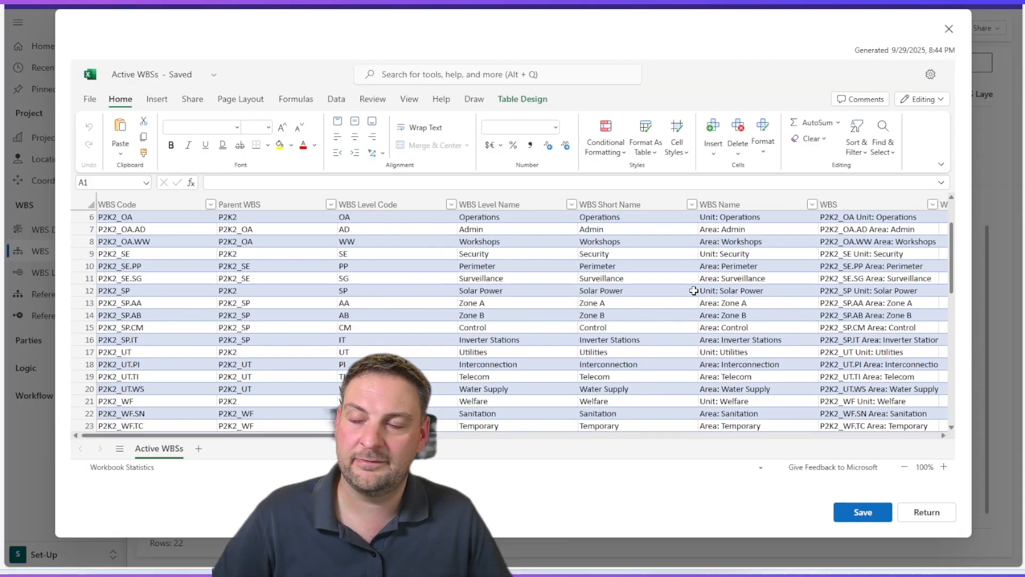
scroll(694, 290, down, 2)
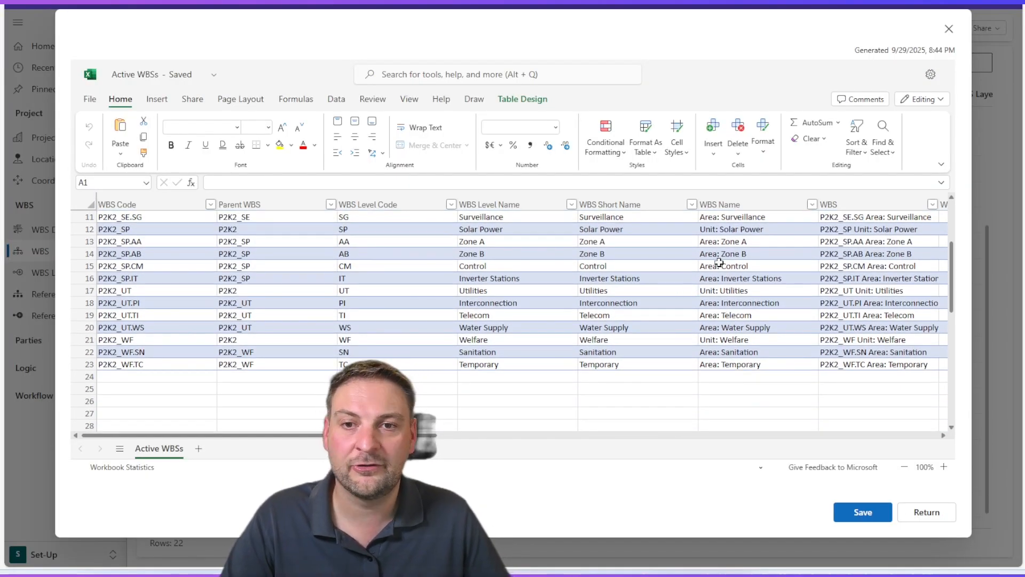
scroll(719, 262, up, 4)
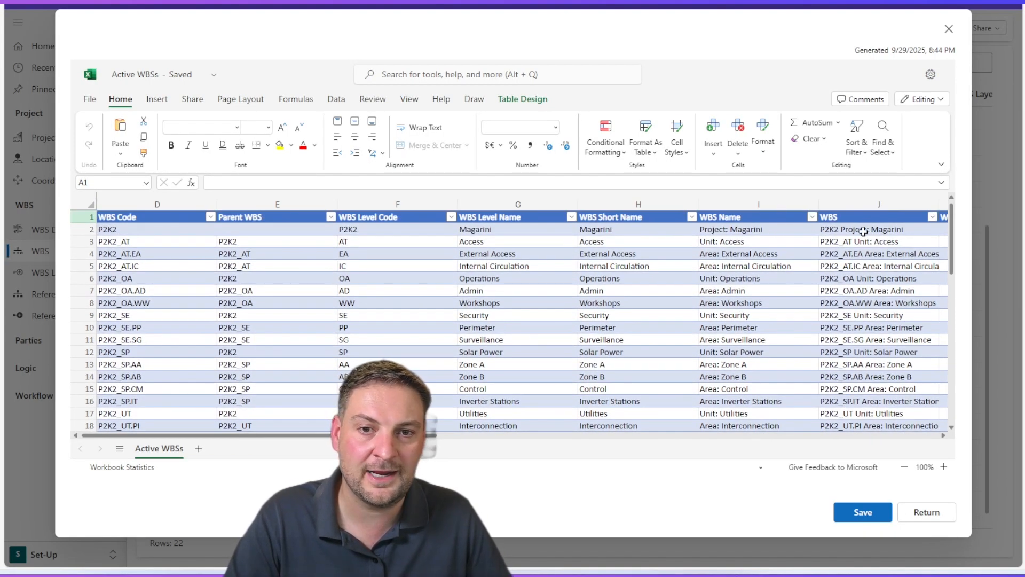
scroll(667, 330, down, 4)
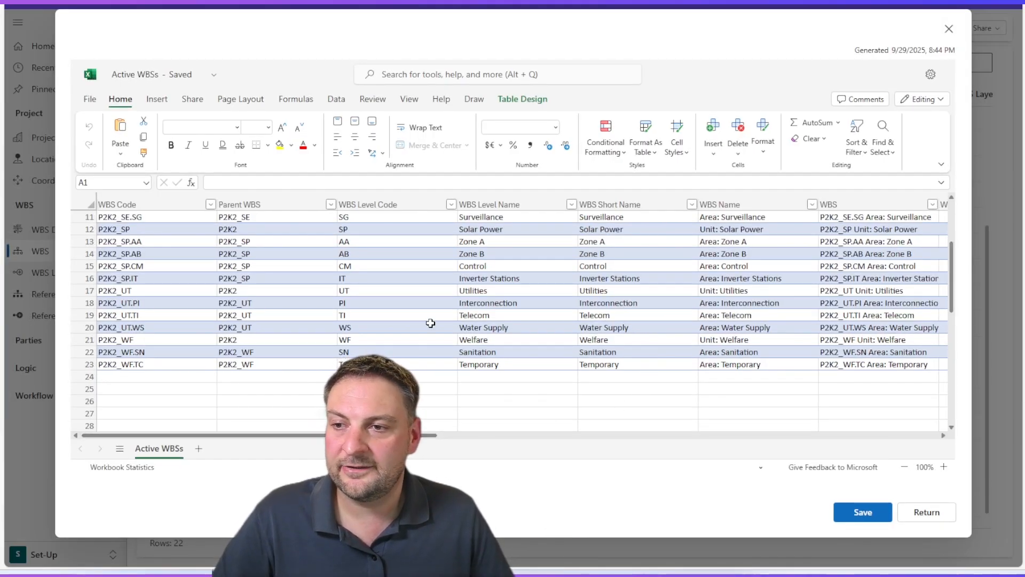
scroll(433, 321, down, 2)
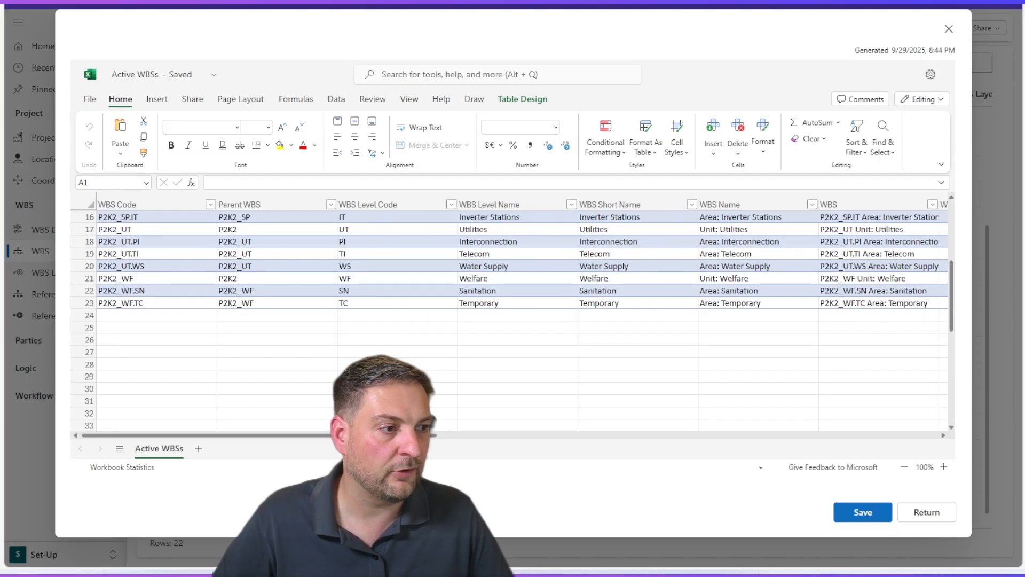
Step: Paste the prepared list of level names, starting with External Road, into the WBS Level Name column from cell G24 downward
click(527, 265)
scroll(464, 292, up, 5)
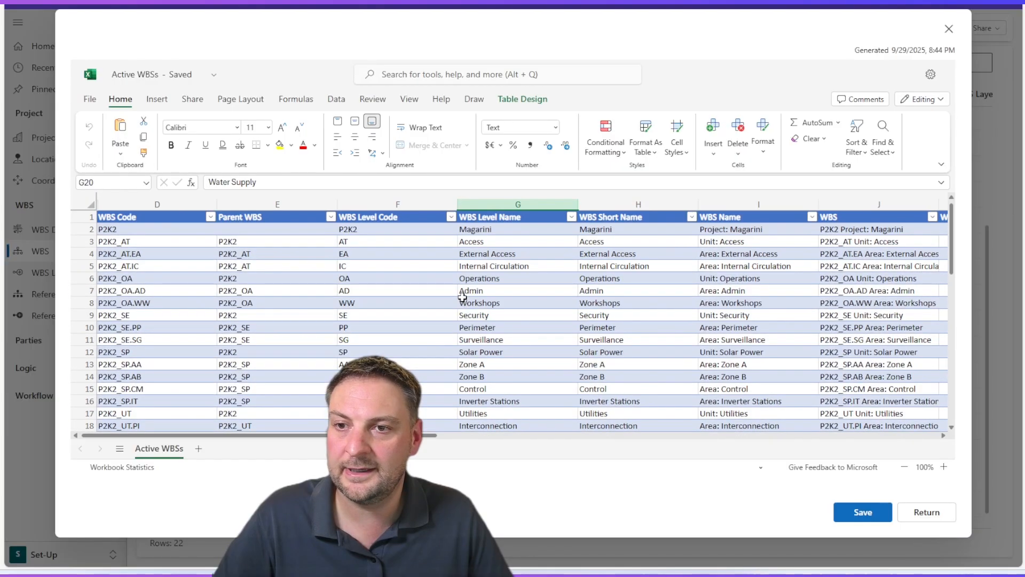
scroll(463, 295, down, 7)
click(500, 258)
key(ctrl+v)
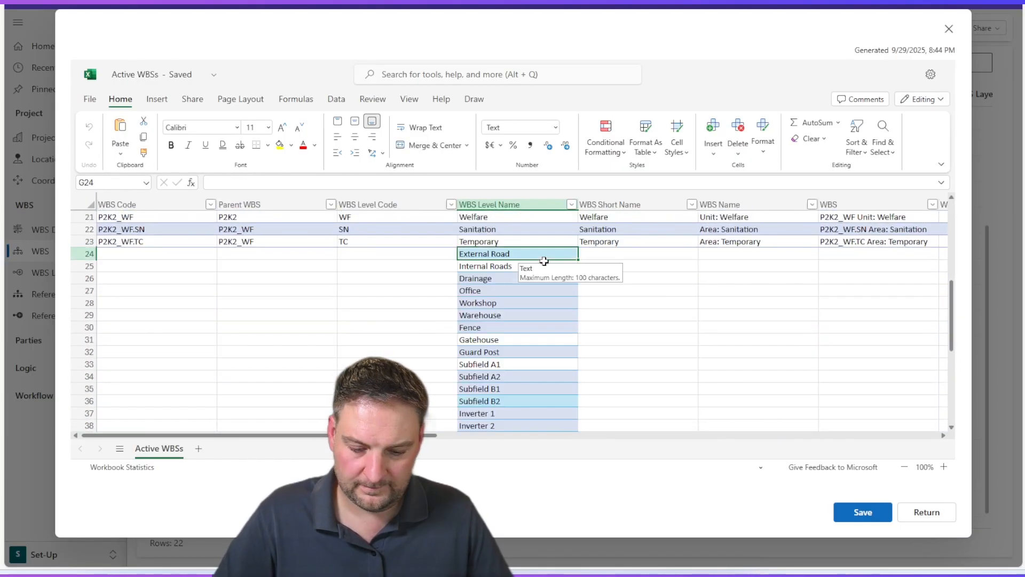
scroll(479, 339, down, 3)
scroll(508, 327, up, 5)
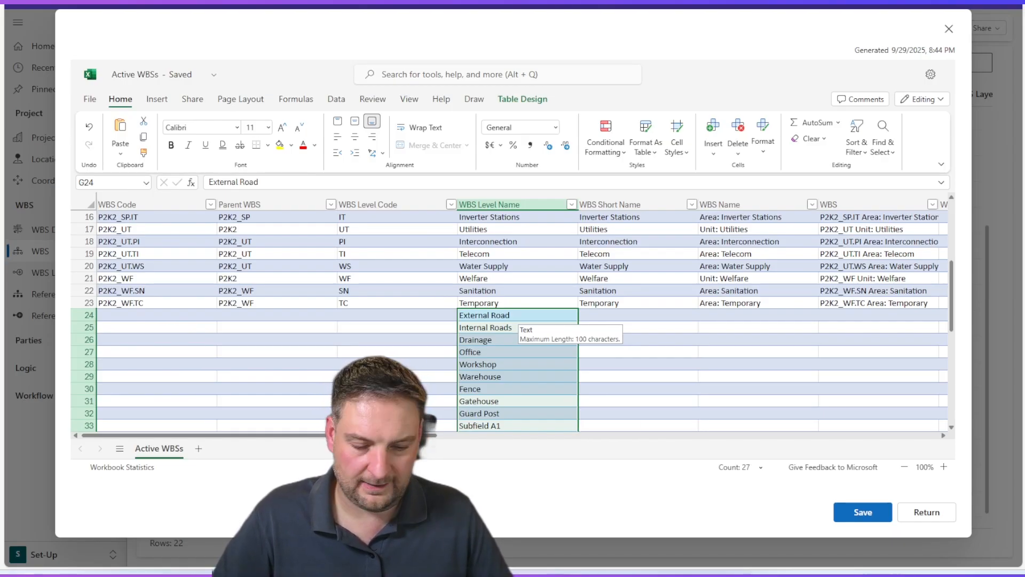
Step: Paste the prepared level codes, starting with 211, into the WBS Level Code column from cell F24 downward and compare them with the existing codes
click(403, 314)
key(ctrl+v)
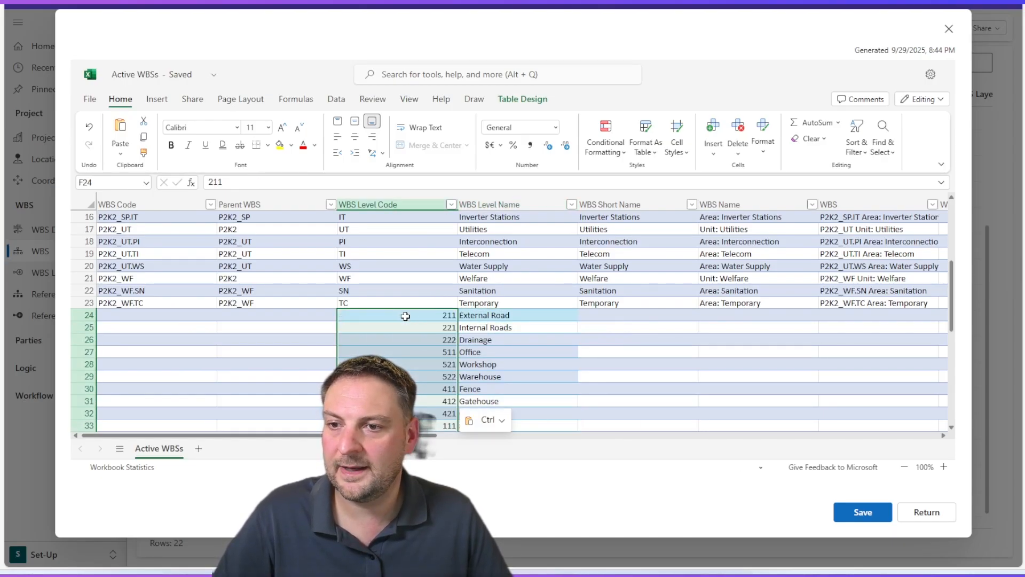
scroll(403, 334, down, 3)
scroll(457, 291, up, 2)
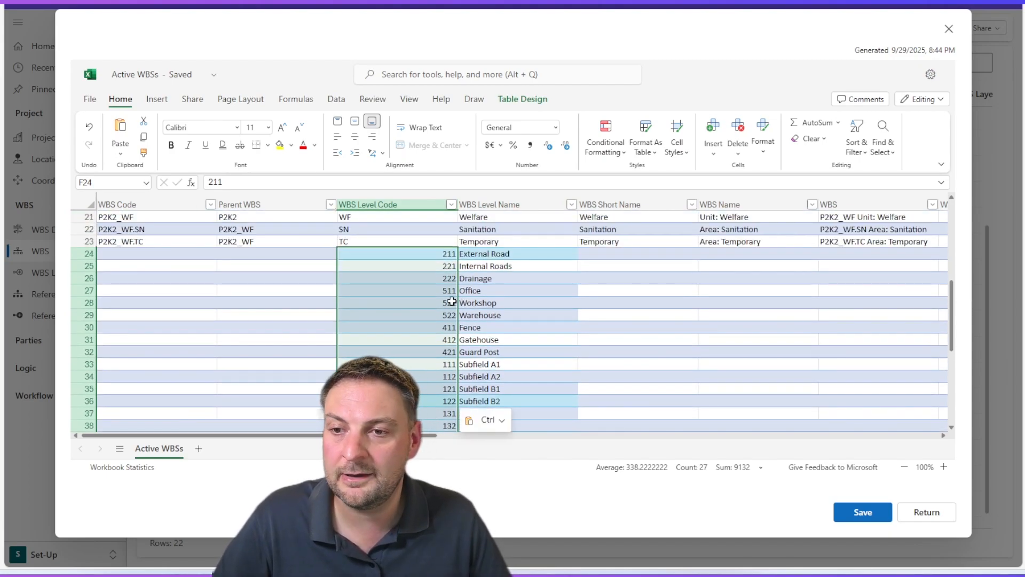
scroll(451, 303, up, 3)
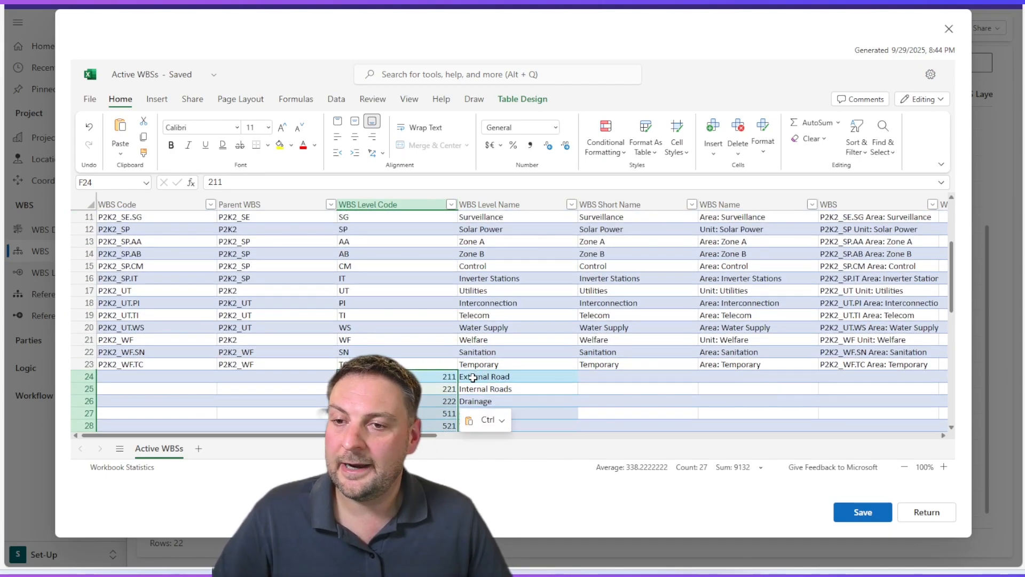
scroll(394, 301, up, 4)
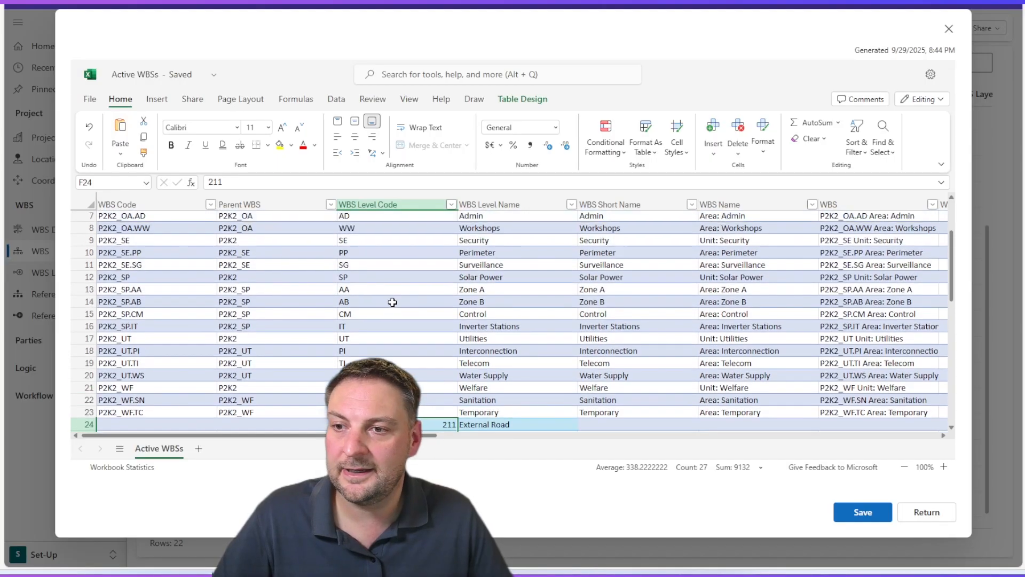
scroll(385, 332, down, 5)
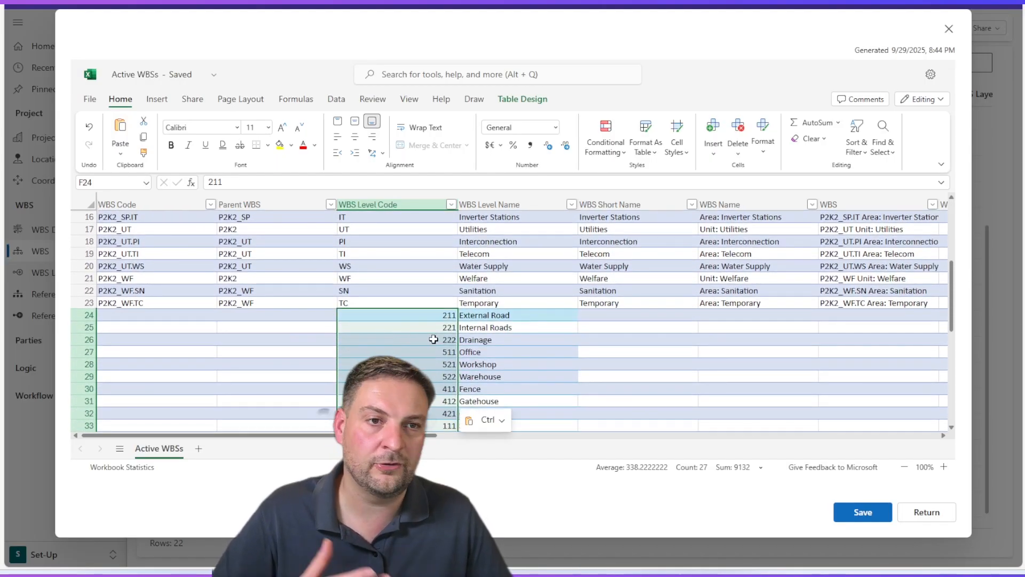
scroll(426, 339, down, 2)
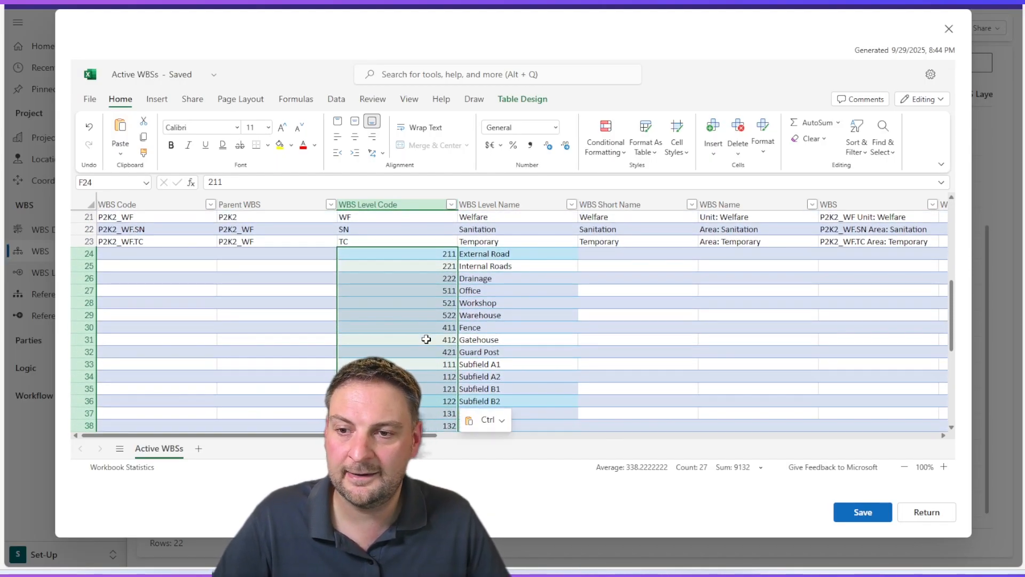
scroll(426, 339, down, 2)
scroll(426, 340, up, 2)
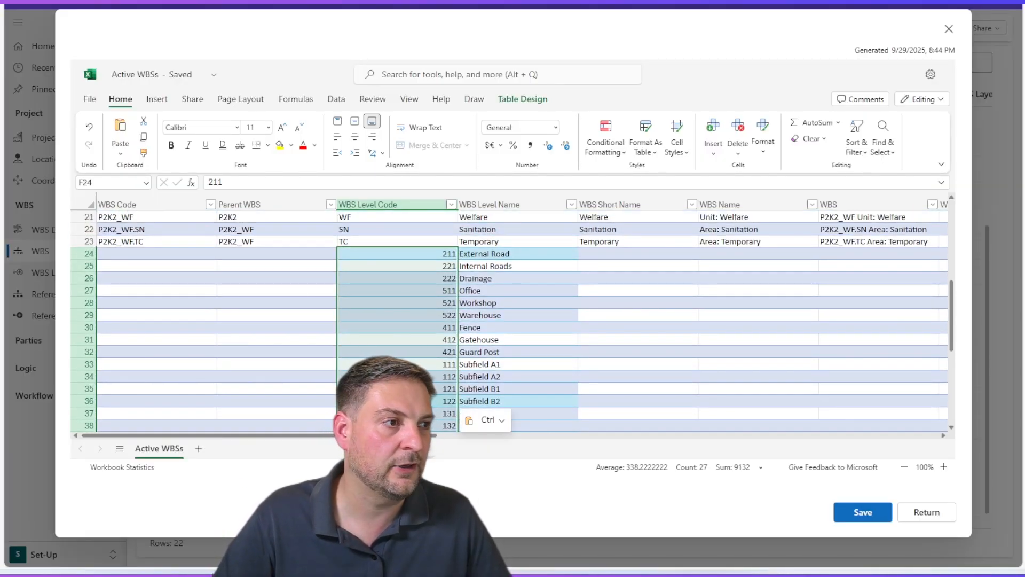
key(Escape)
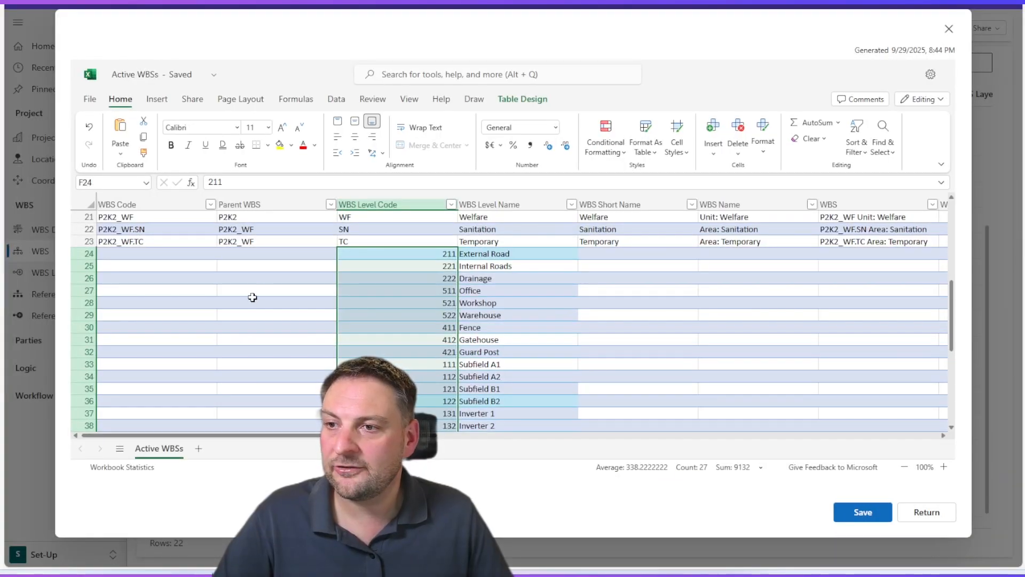
Step: Paste the prepared parent codes, starting with P2K2_AT.EA, into the Parent WBS column from cell E24 downward and check them against the existing area codes
click(270, 253)
key(ctrl+v)
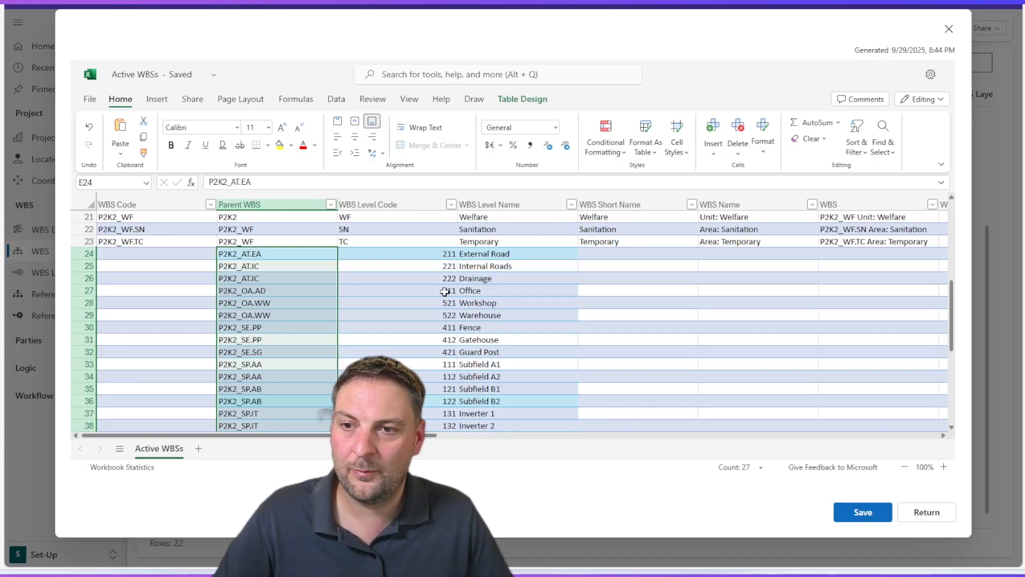
scroll(298, 287, up, 3)
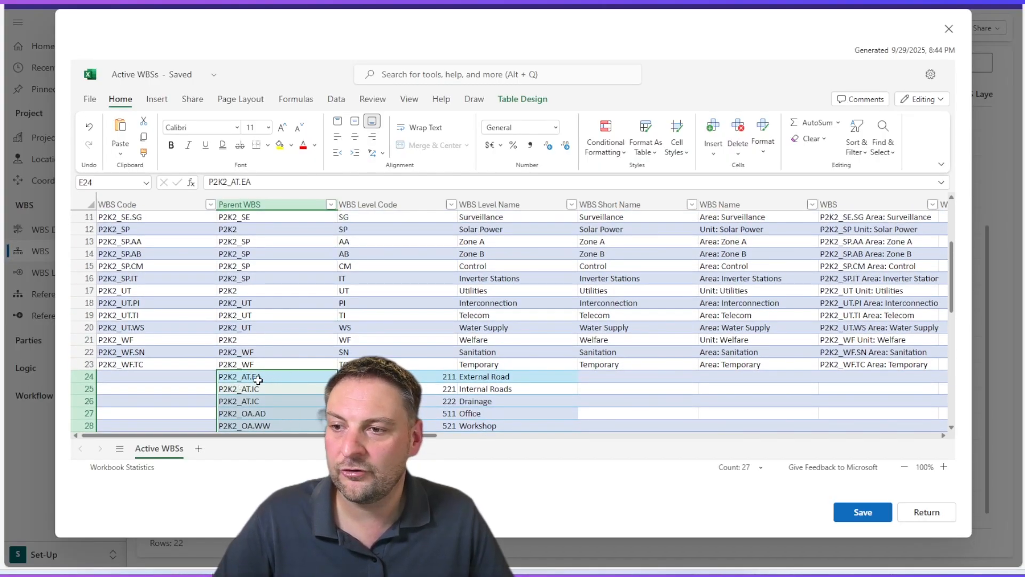
scroll(271, 343, up, 3)
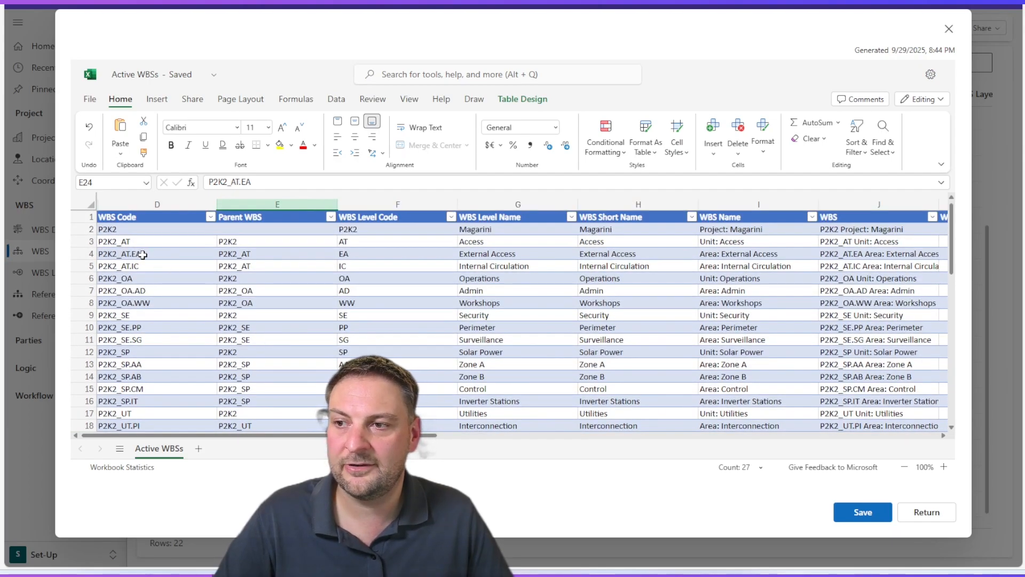
scroll(227, 316, down, 5)
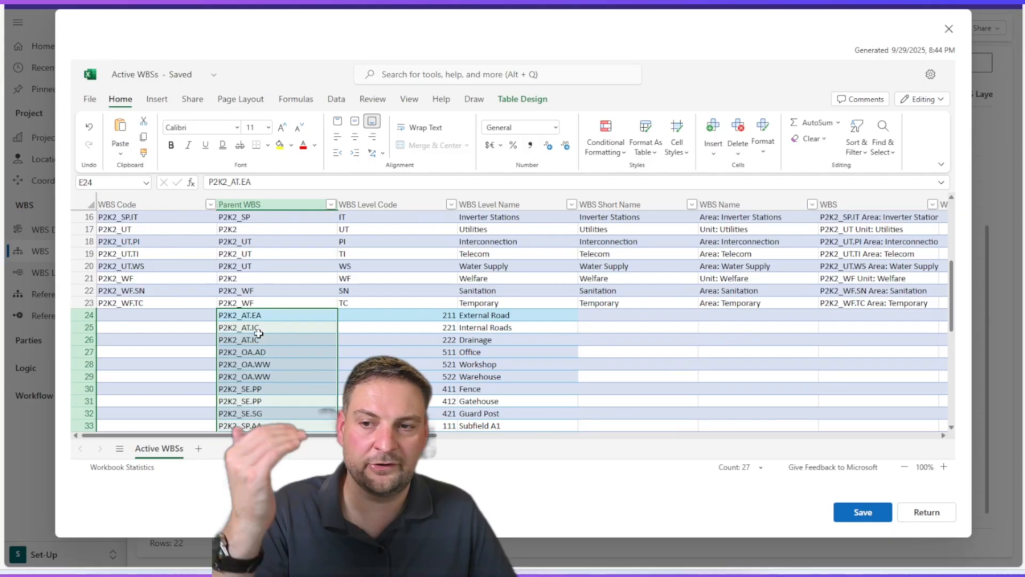
scroll(279, 299, down, 2)
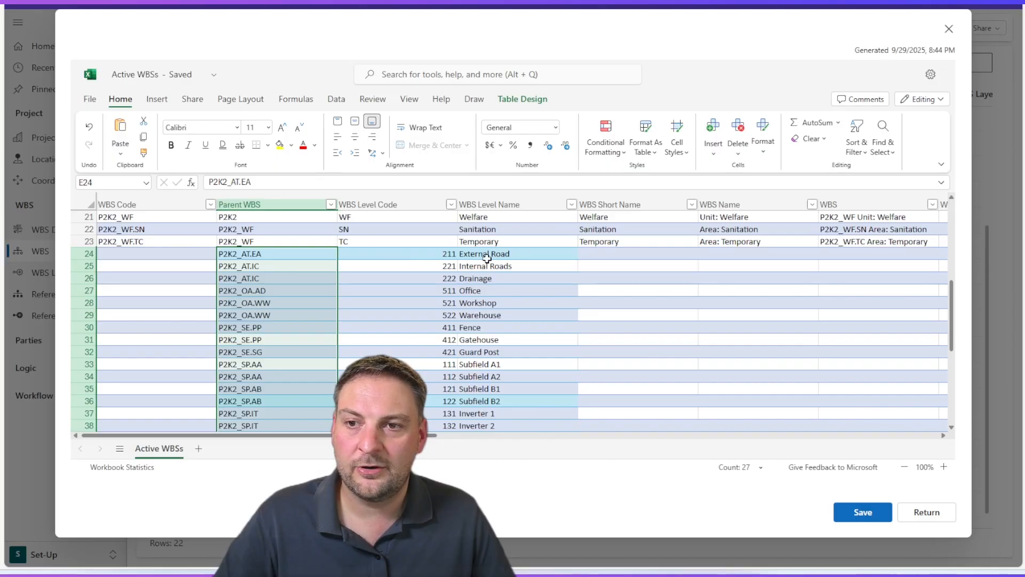
Step: Paste the prepared descriptions, starting with "Road providing access from public highway.", into the WBS Description column from cell N24 downward and save the sheet for import
drag(436, 435, 645, 447)
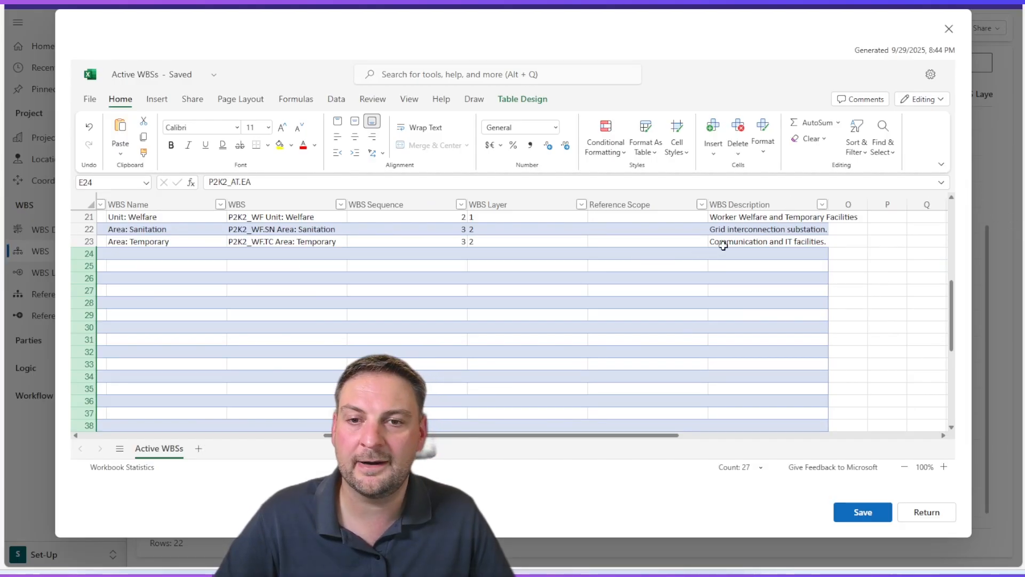
click(741, 254)
key(ctrl+v)
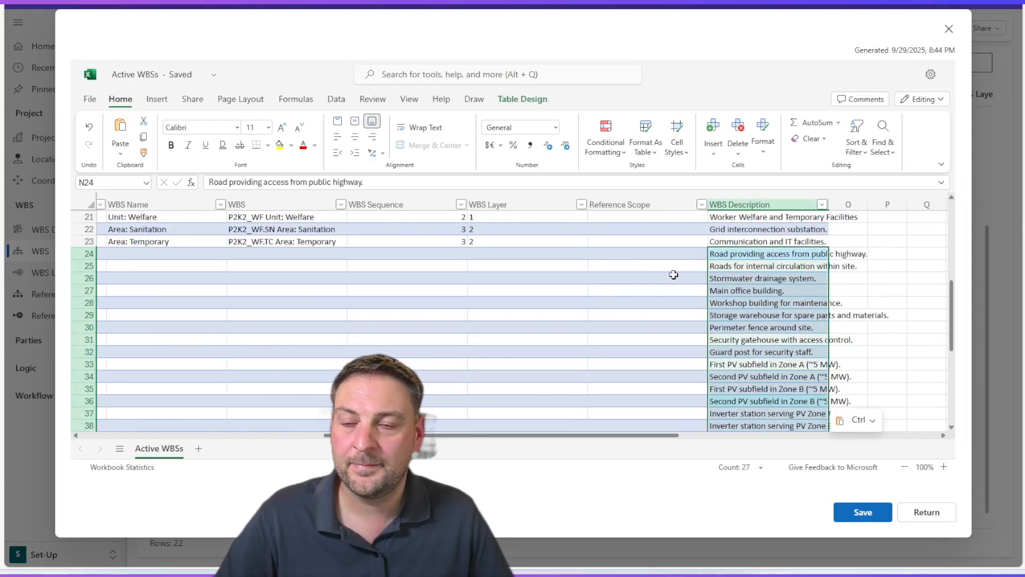
scroll(648, 331, down, 3)
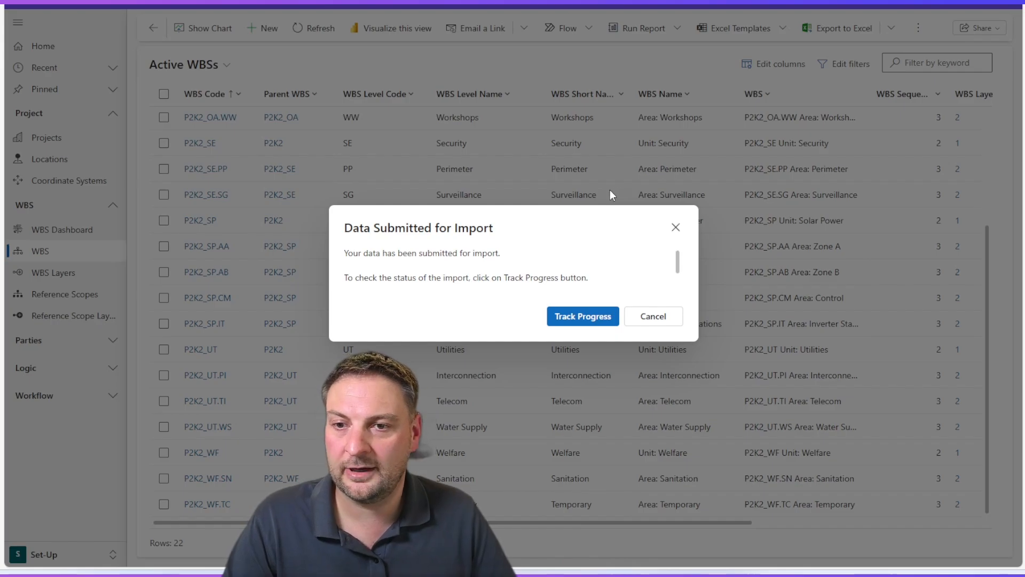
Step: Track the submitted WBS import, refresh its status in My Imports, and close the import list
click(587, 319)
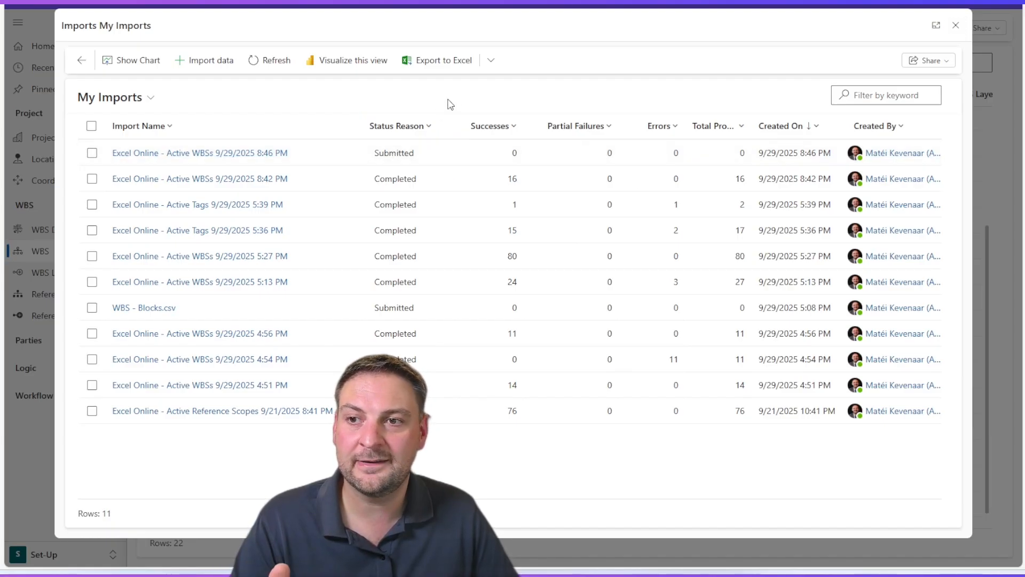
click(264, 63)
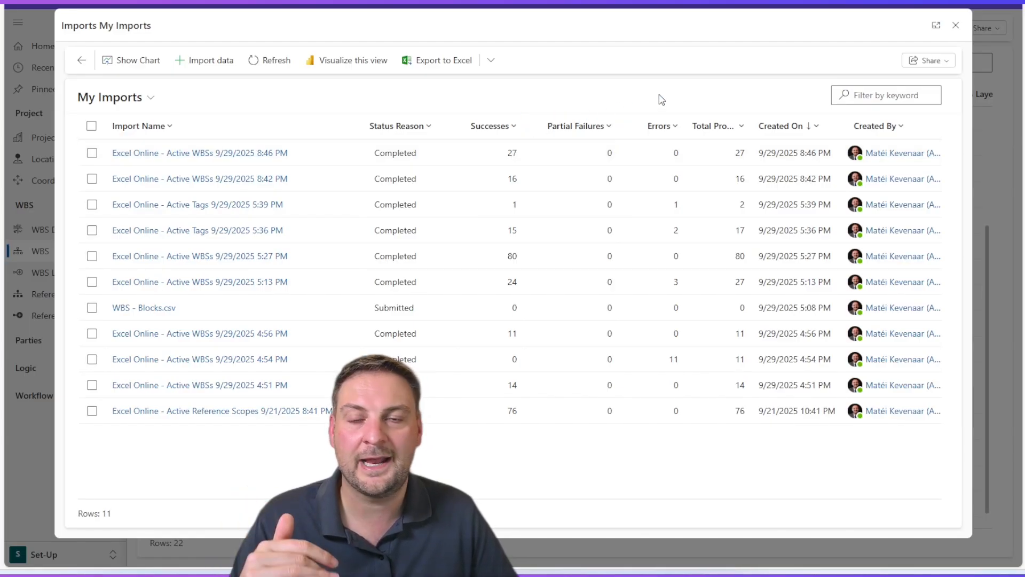
click(956, 25)
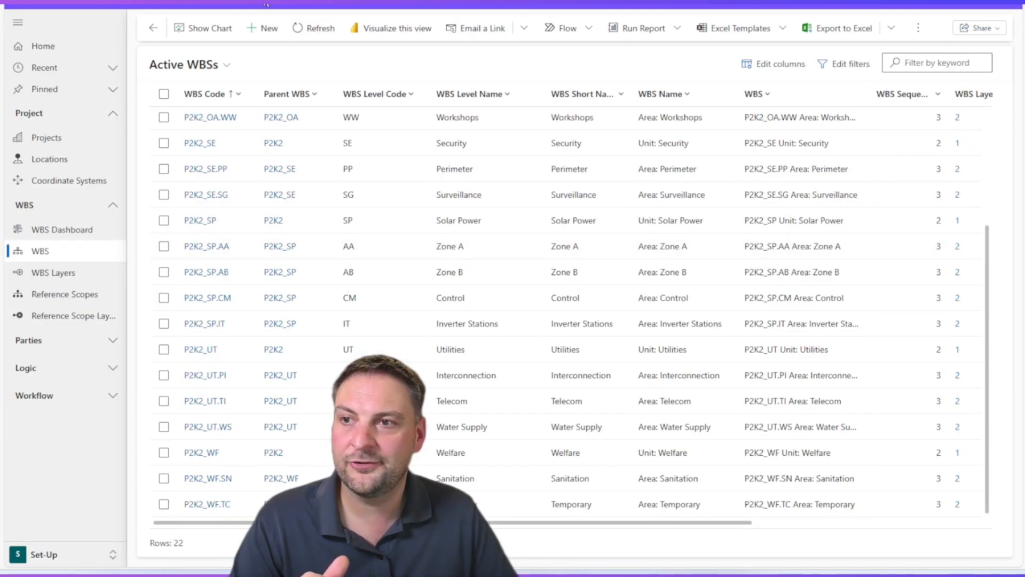
Step: Refresh the active WBSs list and look through the imported block entries down to the last row
click(315, 30)
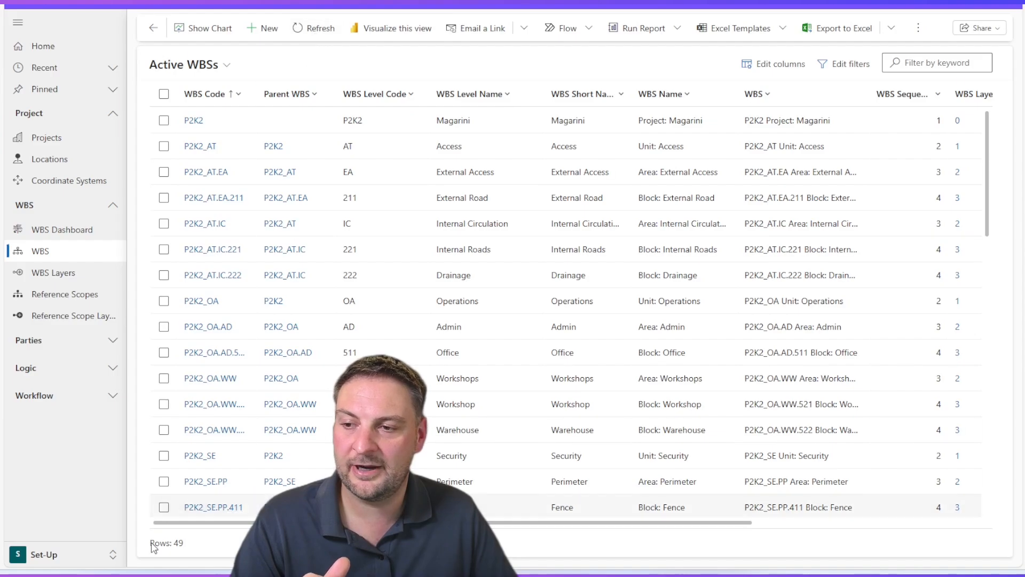
scroll(522, 396, down, 15)
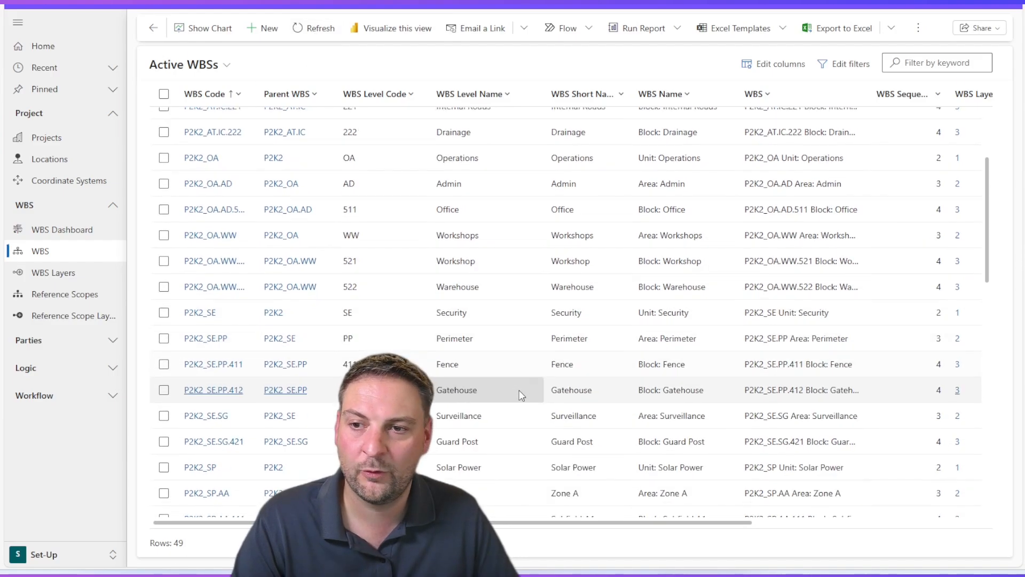
drag(587, 527, 522, 527)
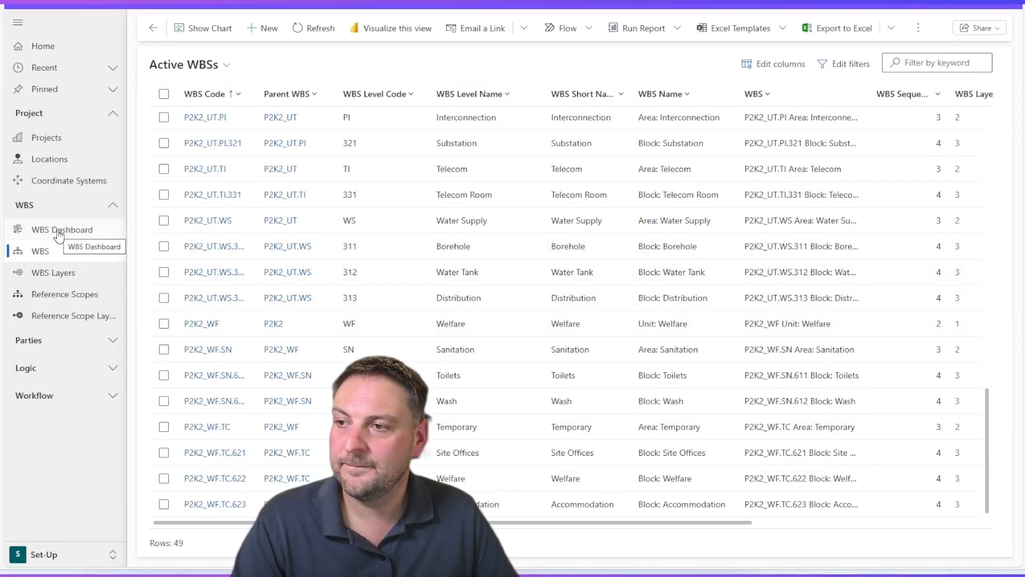
Step: Open the WBS dashboard and examine the hierarchy diagram down to block level, including the blocks under the Security unit's areas
click(59, 230)
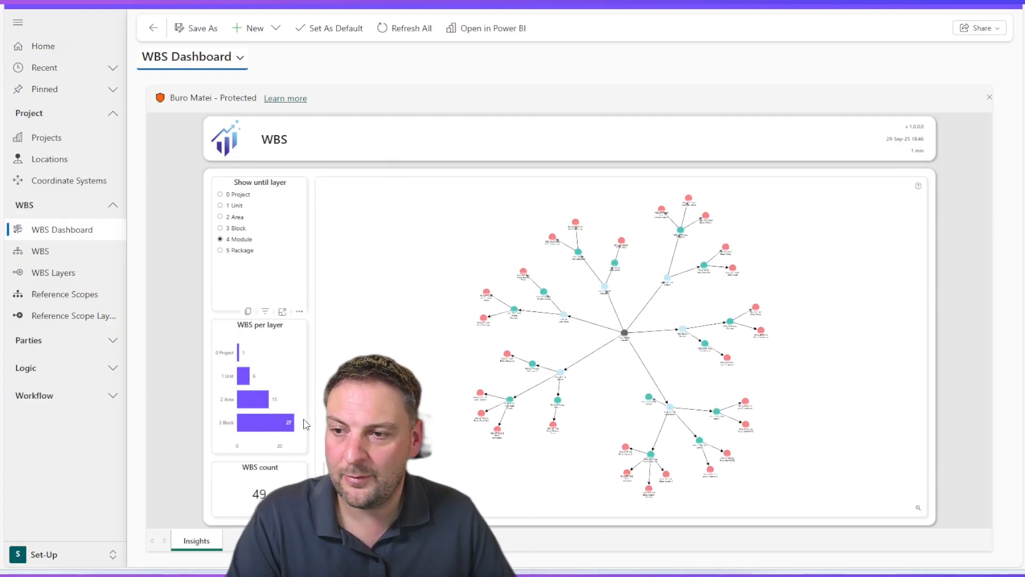
scroll(761, 304, up, 2)
scroll(761, 305, up, 3)
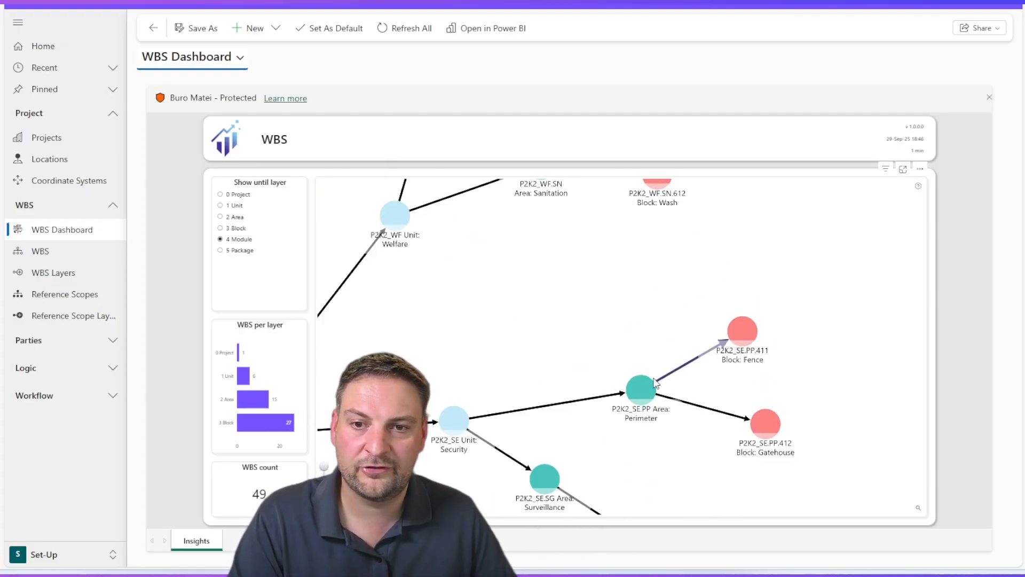
scroll(657, 315, down, 3)
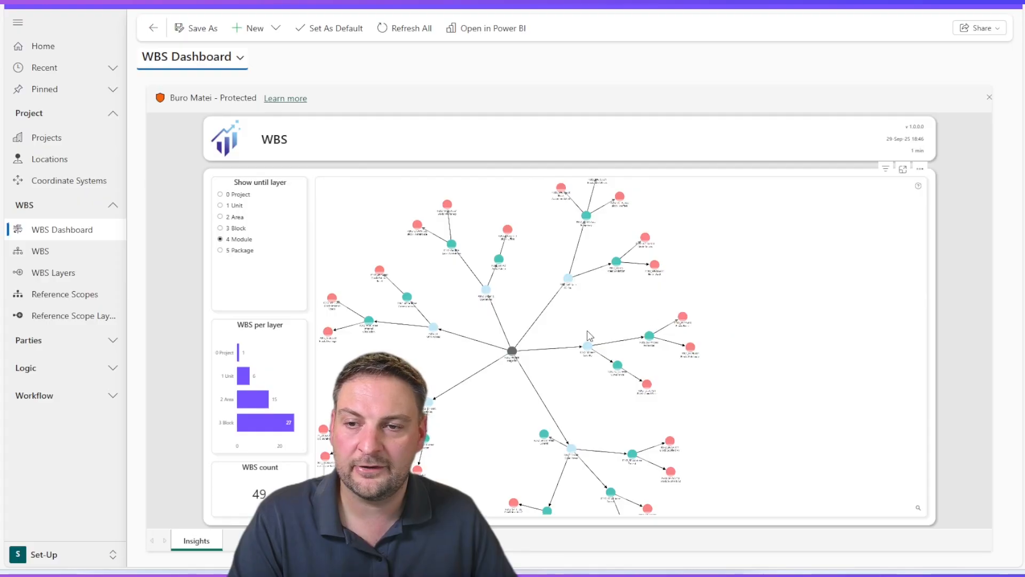
drag(588, 338, 663, 300)
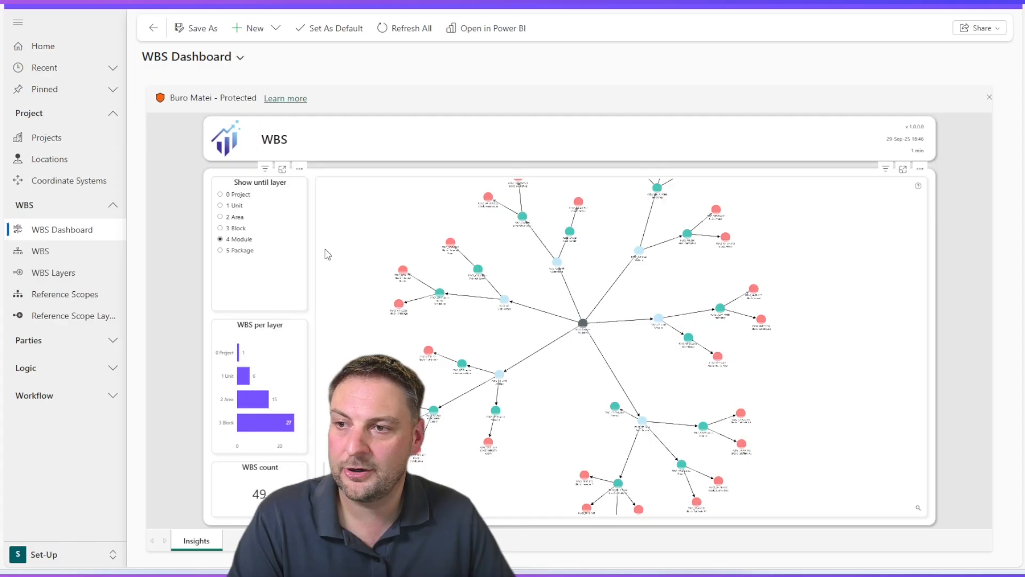
drag(414, 231, 399, 216)
Step: Return to the active WBSs list and review the blocks with their parents and layers
click(44, 251)
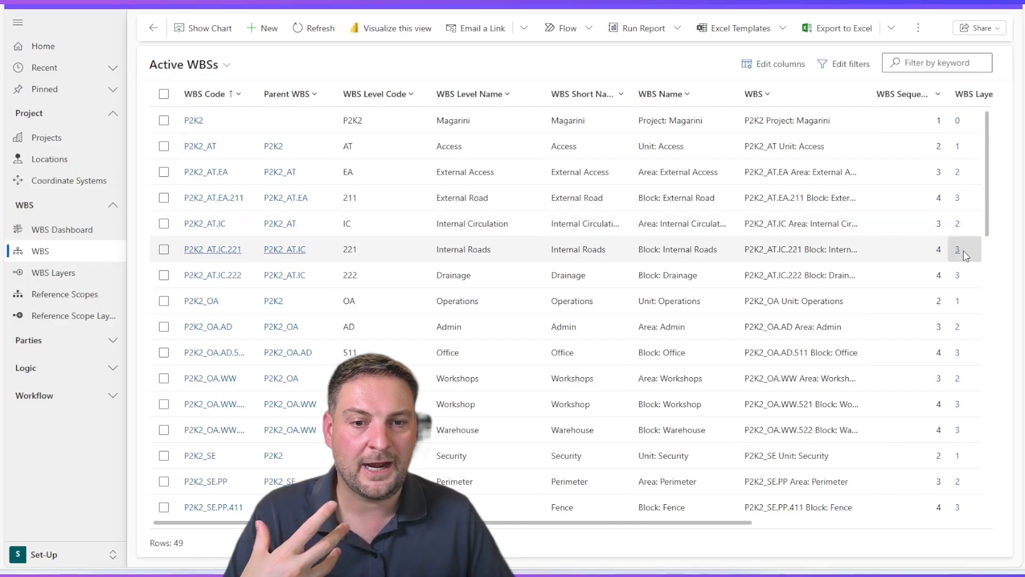
scroll(966, 254, down, 4)
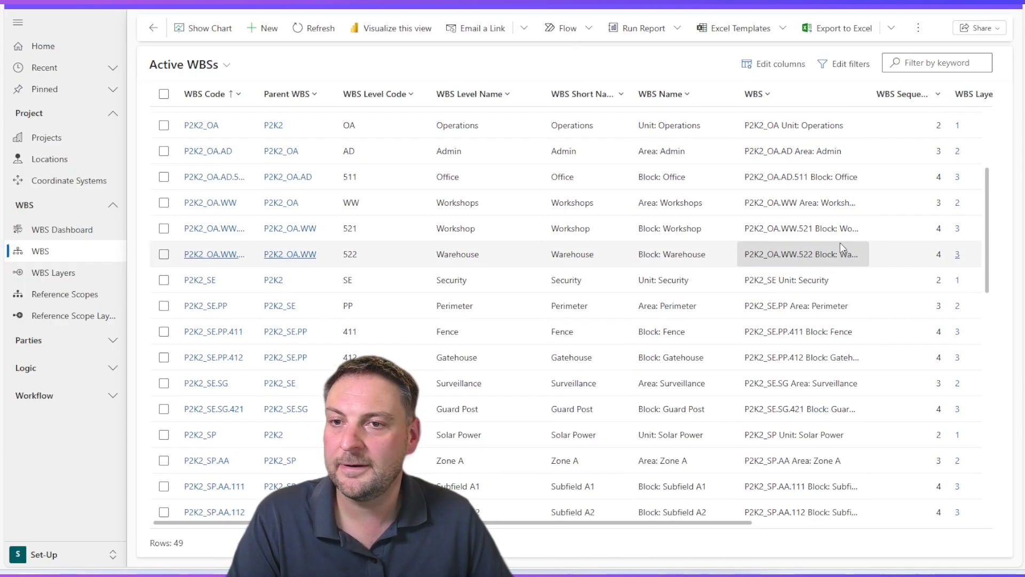
scroll(840, 239, up, 4)
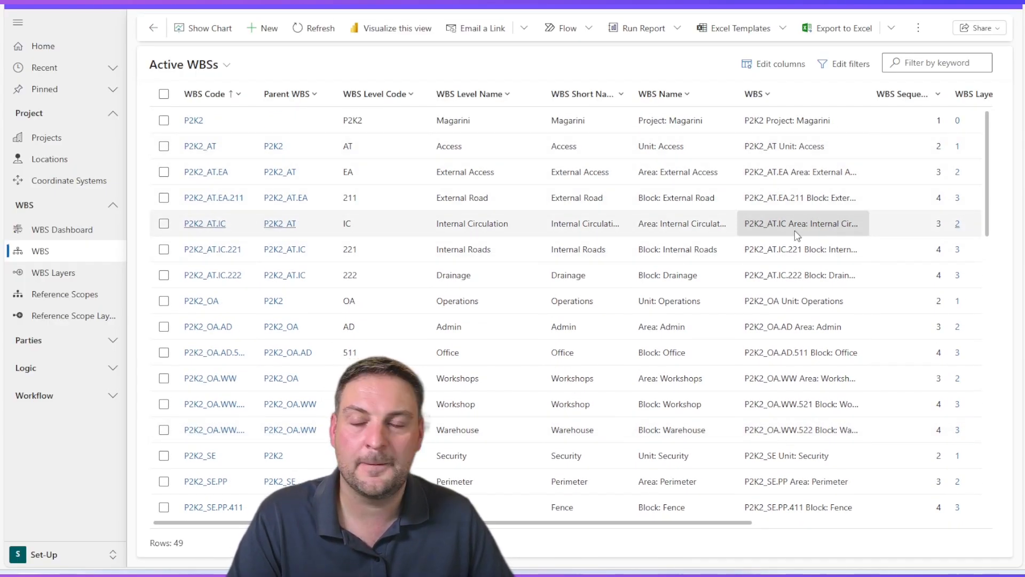
Step: Reopen the active WBSs list in Excel Online and paste the prepared level names, starting with Section 1, into WBS Level Name from cell G51 downward
click(891, 34)
click(822, 59)
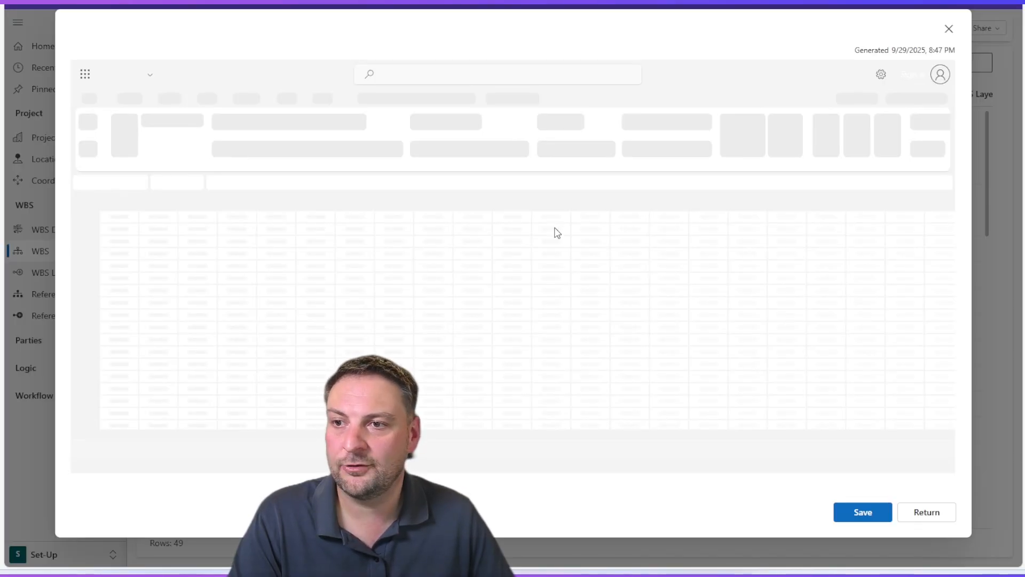
scroll(362, 329, down, 15)
scroll(362, 329, up, 5)
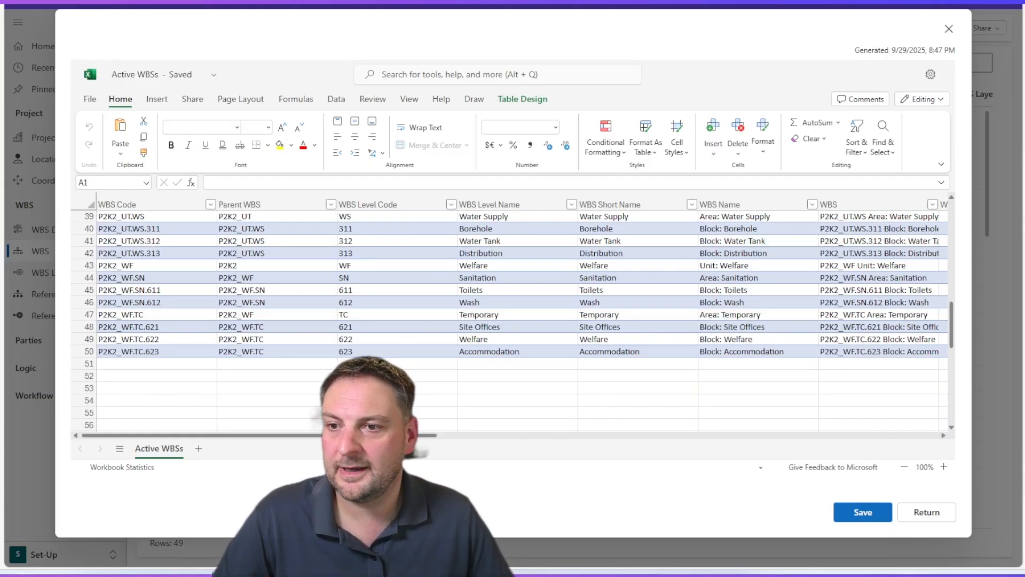
click(383, 363)
click(508, 368)
text(Section 1 Section 2 North loop South loop Main channel Culvert 1)
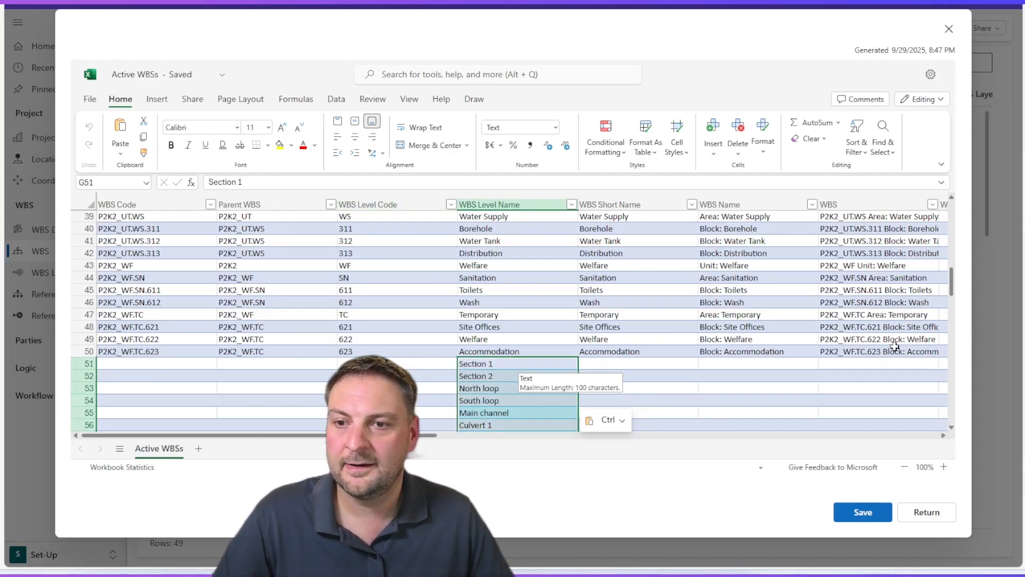
scroll(559, 316, down, 3)
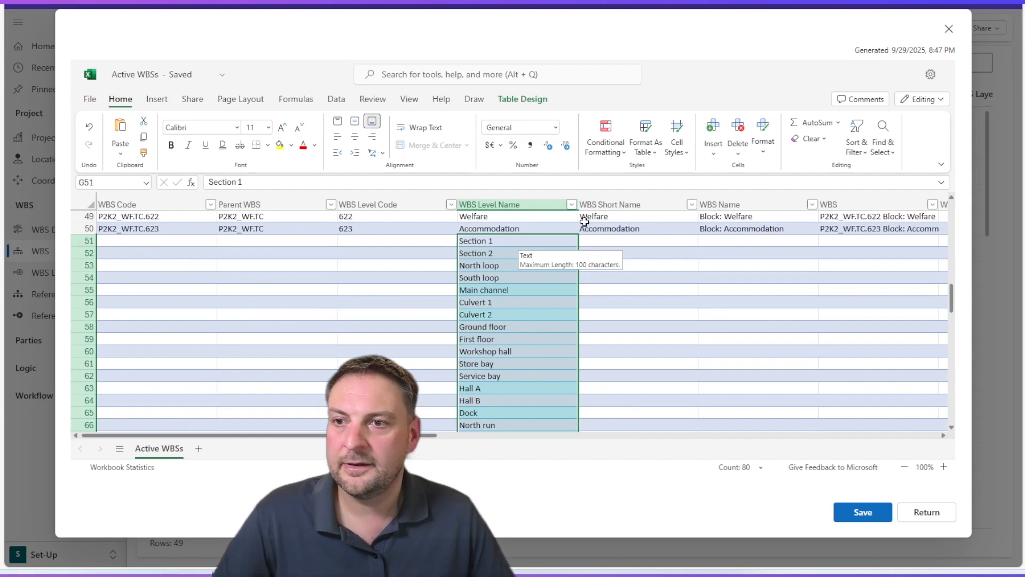
Step: Paste the prepared level codes, starting with 1, from cell F51 downward and the parent codes, starting with P2K2_AT.EA.211, from cell E51 downward
click(415, 240)
key(ctrl+v)
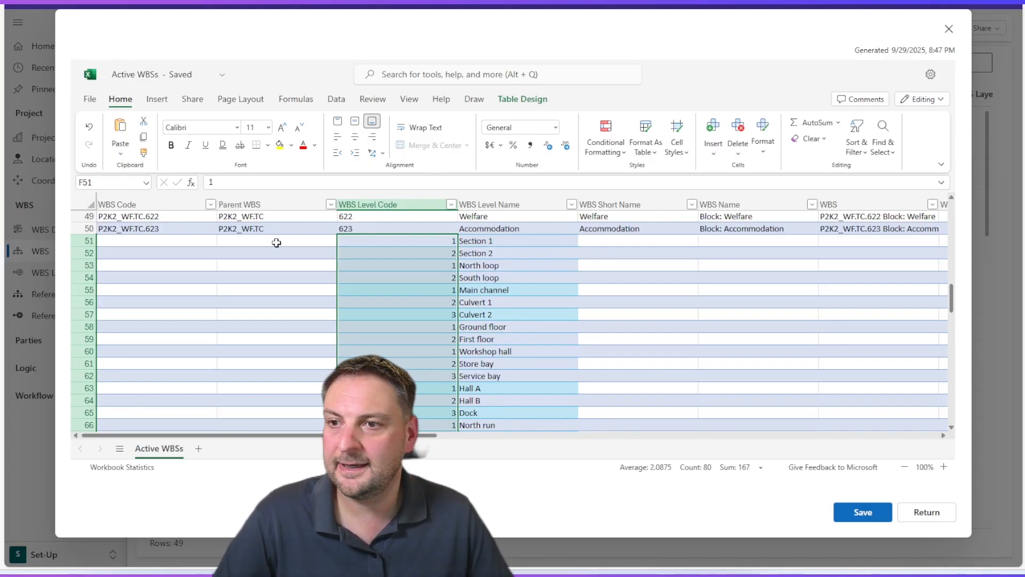
click(224, 243)
key(ctrl+v)
scroll(286, 294, up, 4)
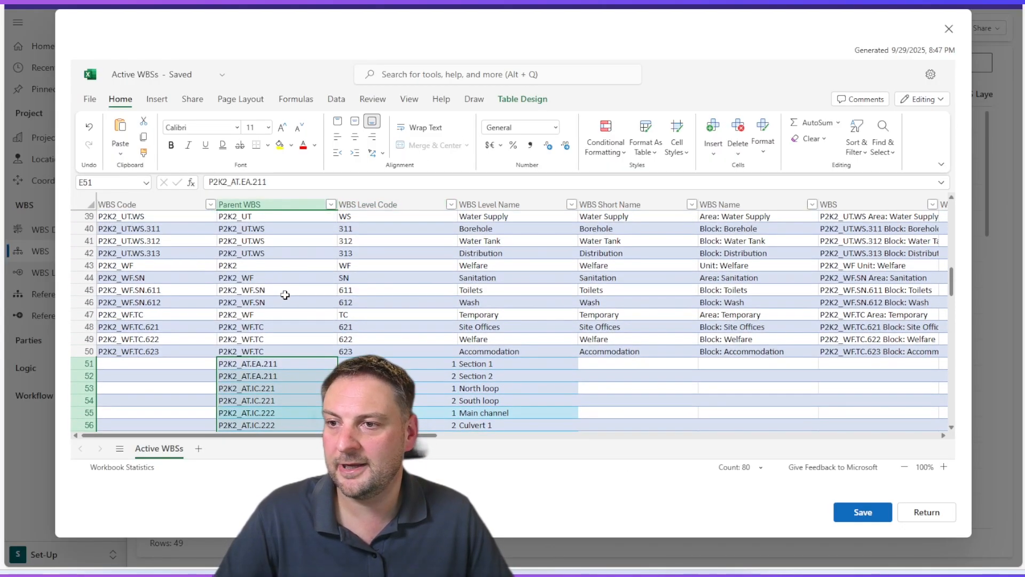
Step: Paste the prepared descriptions, starting with "Highway junction to site gate.", into WBS Description from cell N51 downward and save the sheet for import
scroll(185, 255, up, 3)
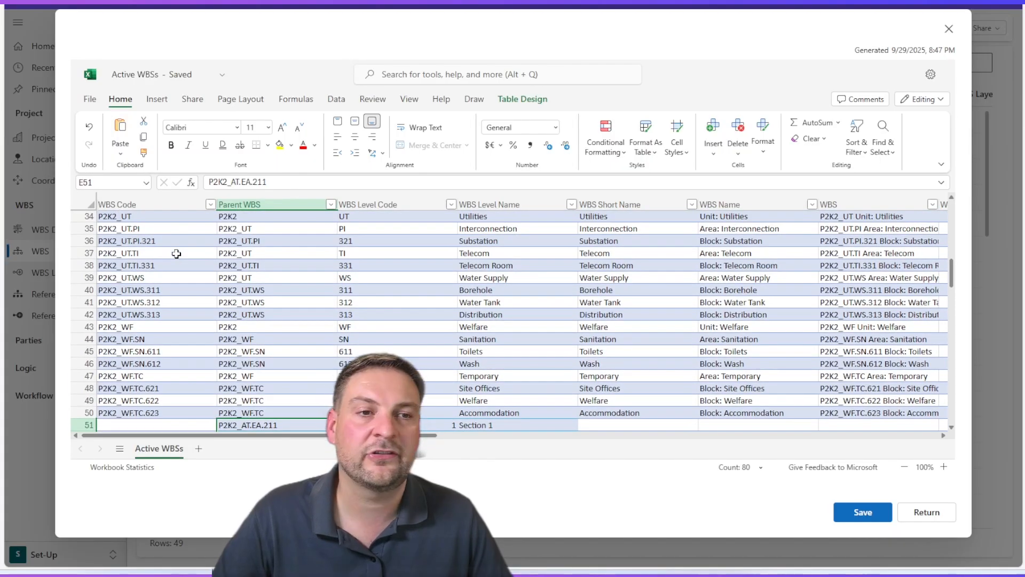
scroll(180, 260, down, 6)
scroll(180, 260, down, 1)
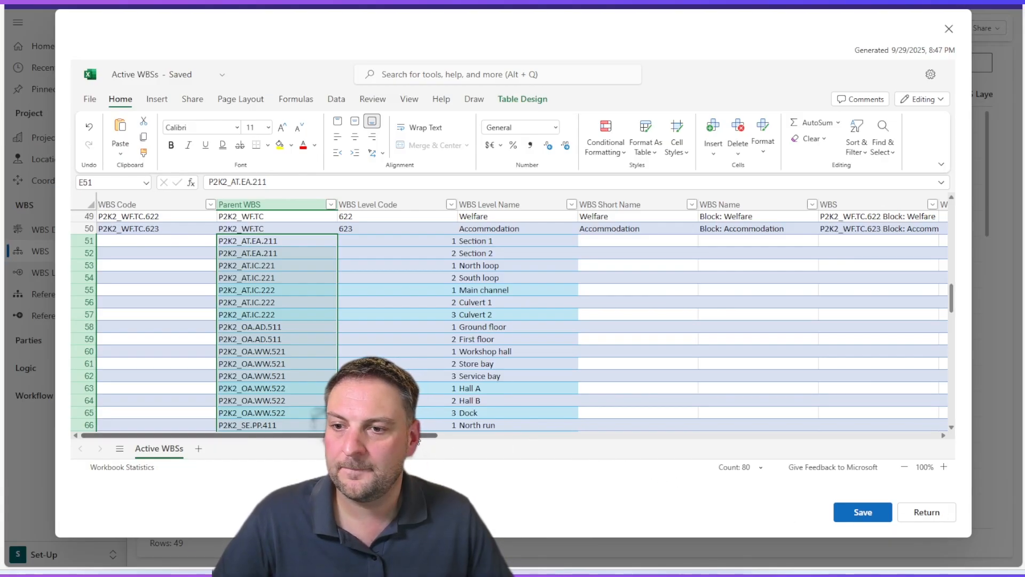
scroll(418, 373, right, 5)
click(921, 241)
key(ctrl+v)
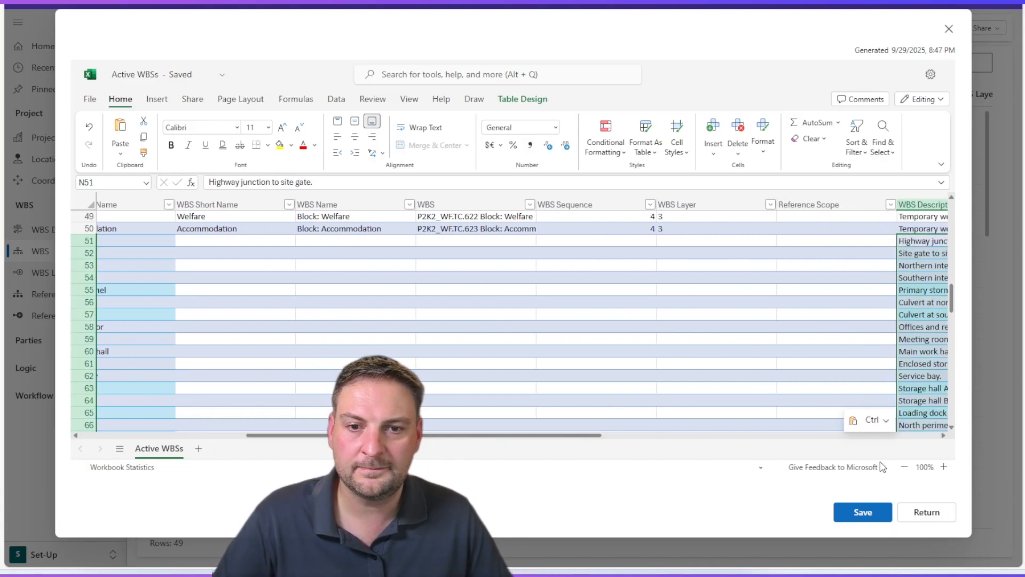
click(863, 513)
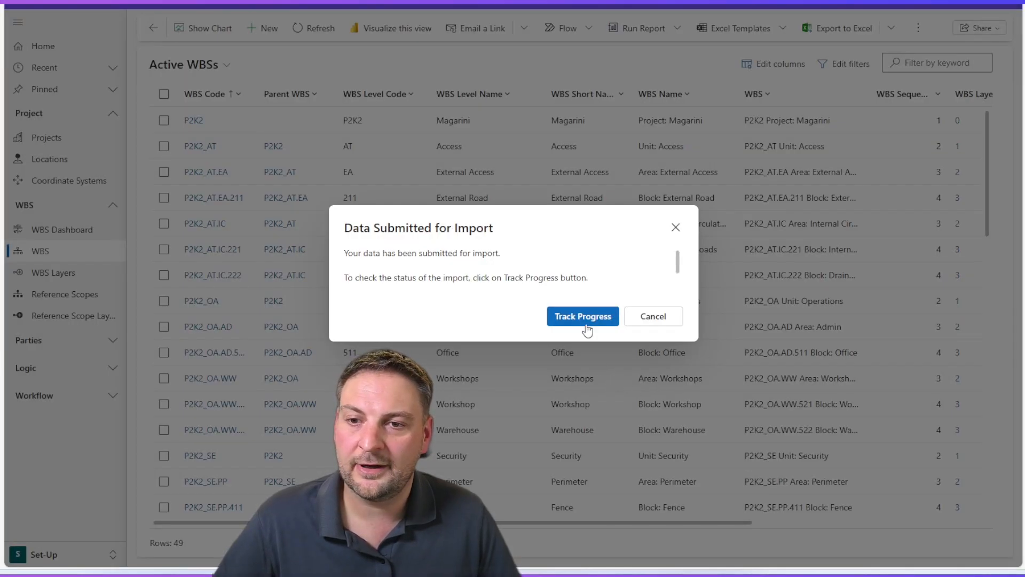
Step: Track the newest Active WBSs import, refreshing its status until it has completed, and close the imports overview
click(583, 317)
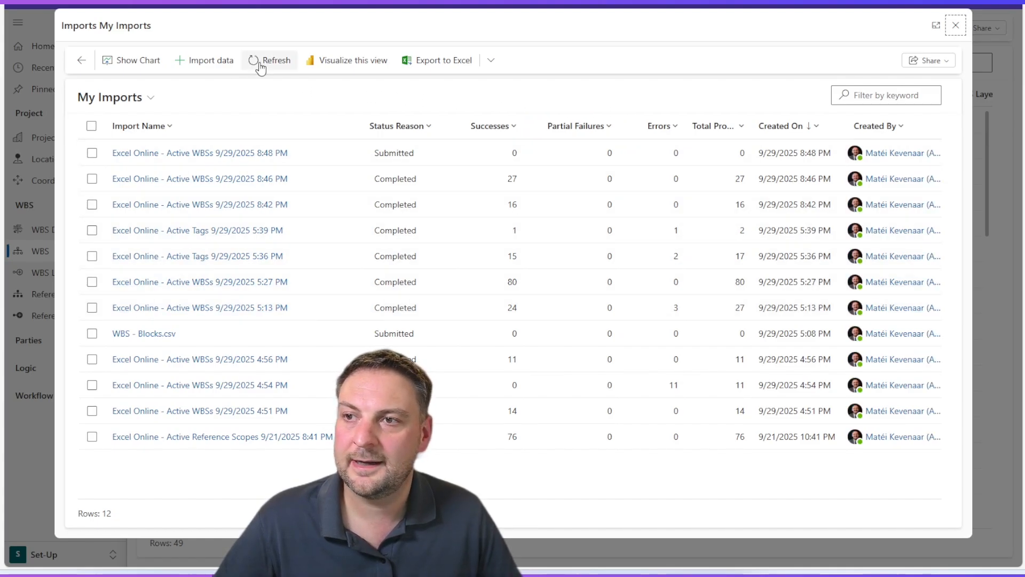
click(260, 65)
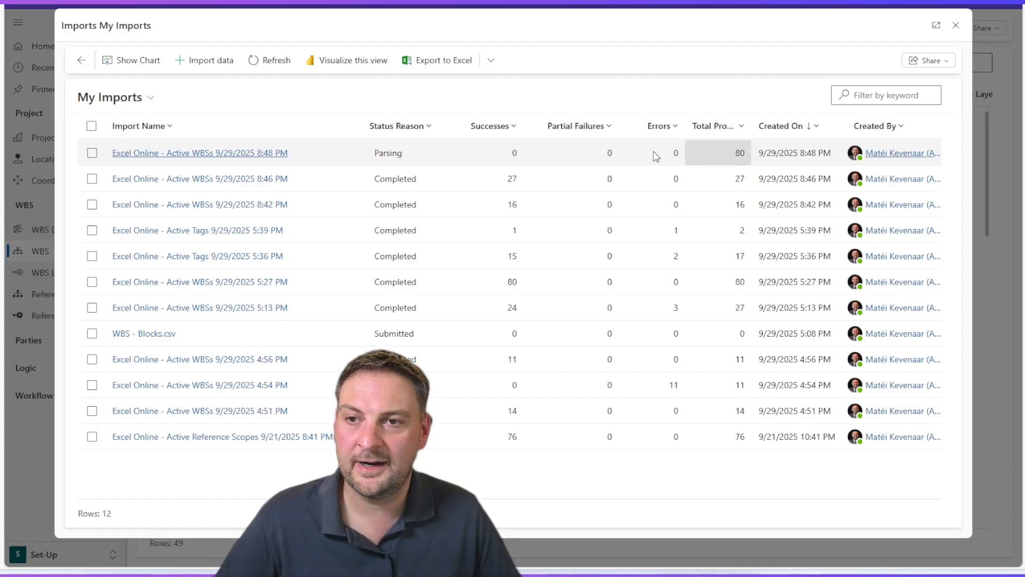
click(279, 71)
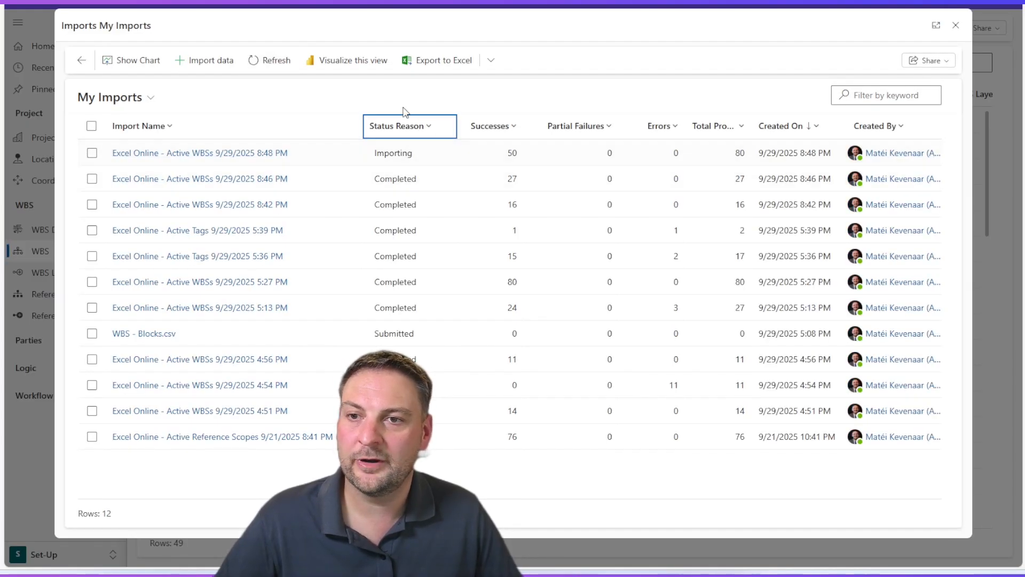
click(283, 65)
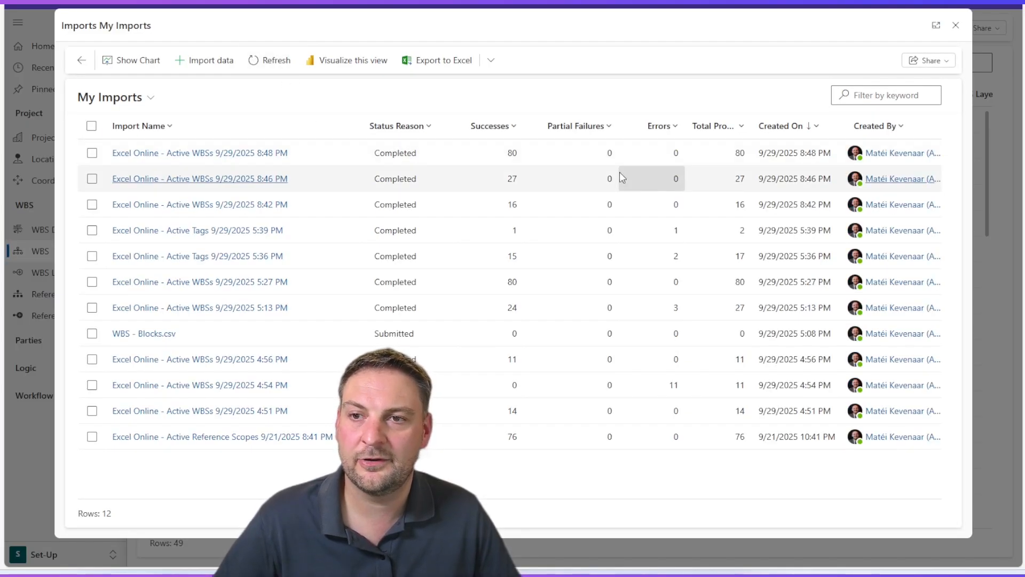
click(960, 30)
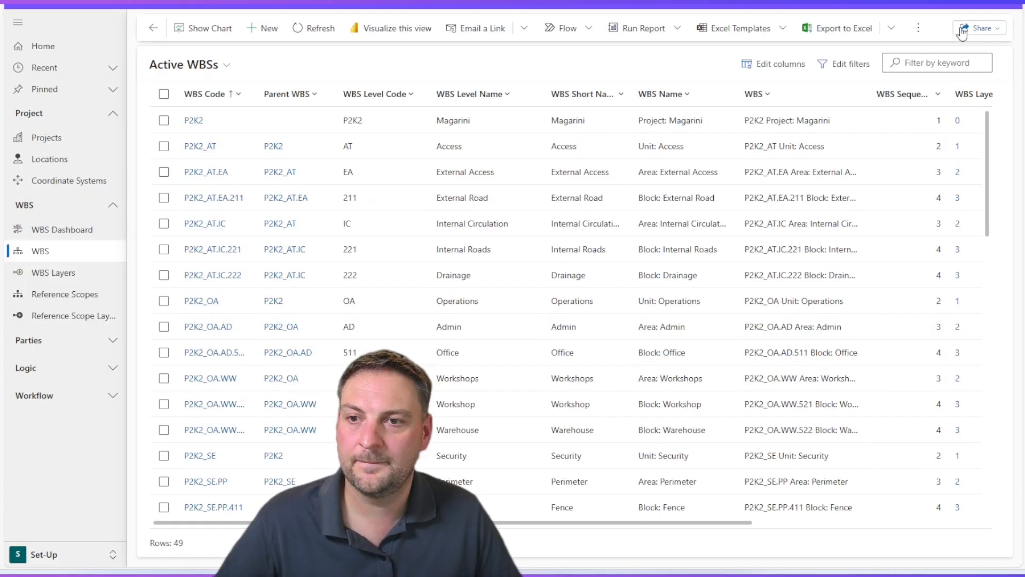
Step: Refresh the active WBSs list and review the imported modules while their codes, names and layers are generated
click(335, 29)
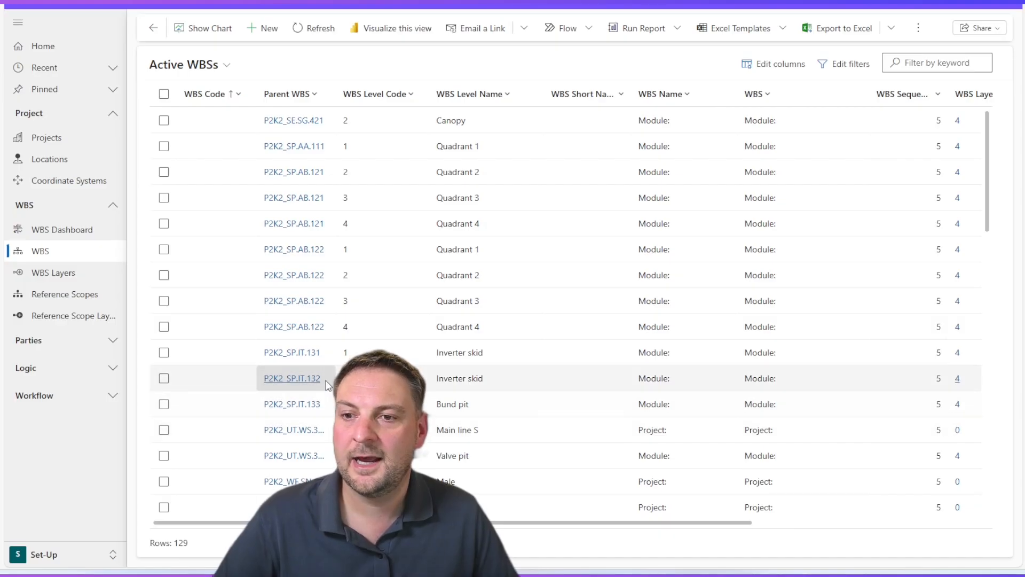
scroll(315, 411, down, 5)
scroll(322, 393, down, 1)
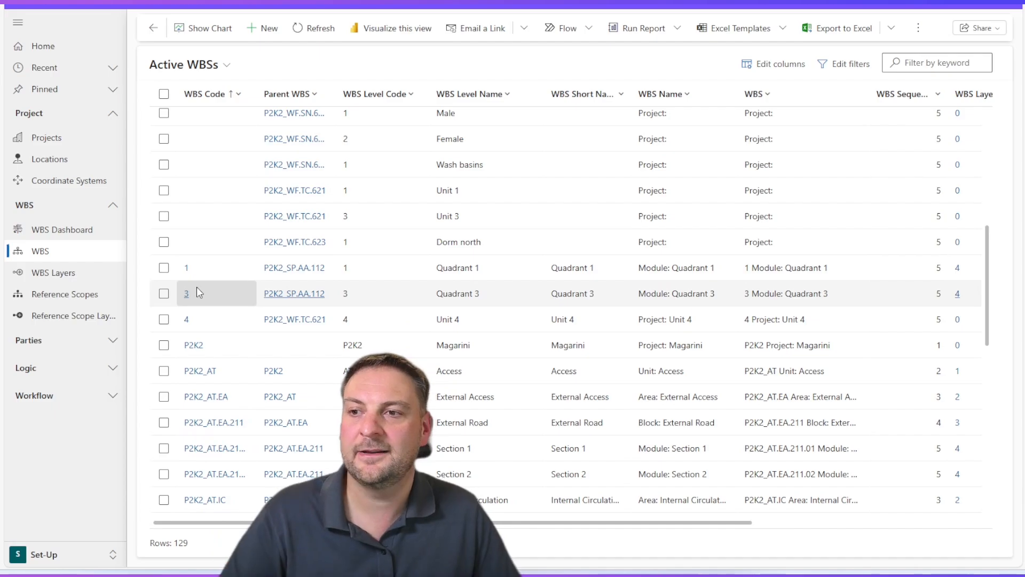
scroll(196, 292, up, 6)
scroll(196, 293, down, 7)
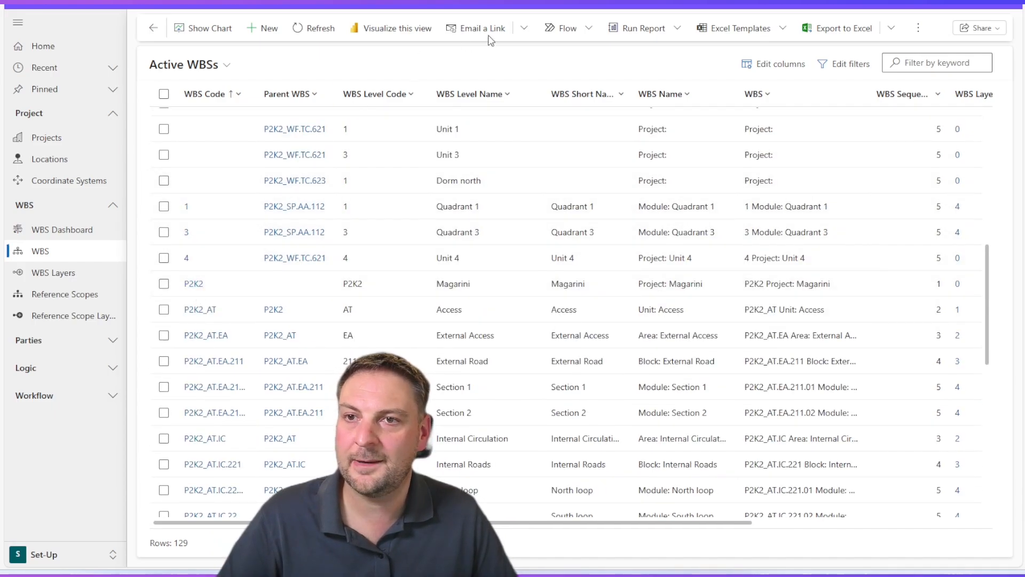
click(315, 31)
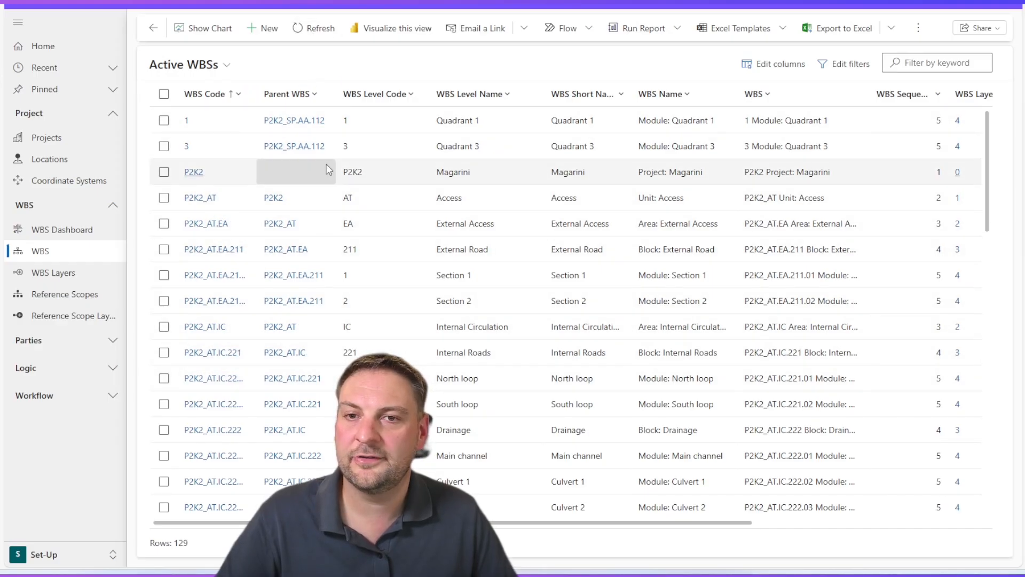
Step: Open the WBS dashboard and examine the Solar Power branch through Inverter Stations down to the modules of Inverter 1
click(67, 233)
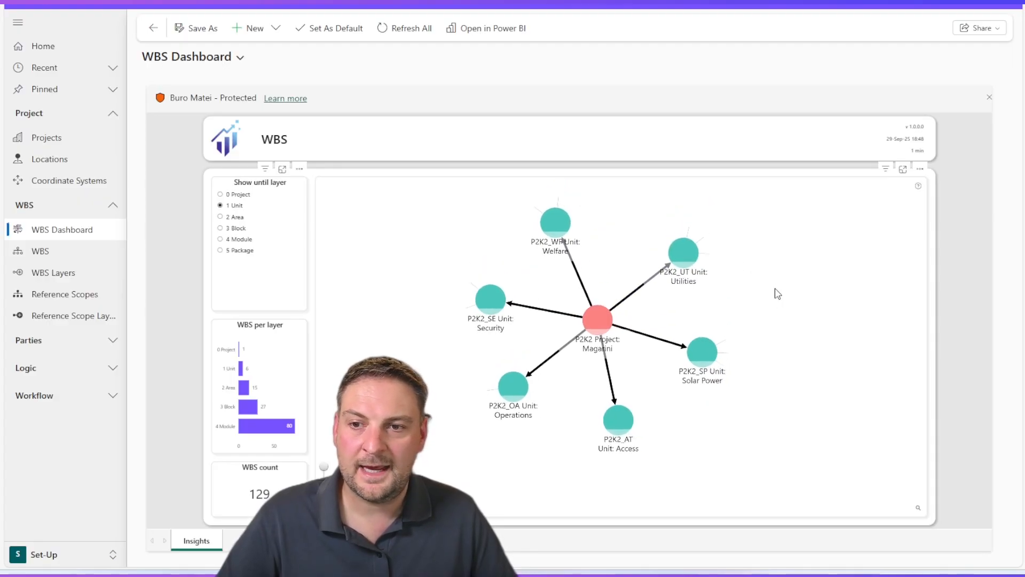
drag(555, 423, 507, 418)
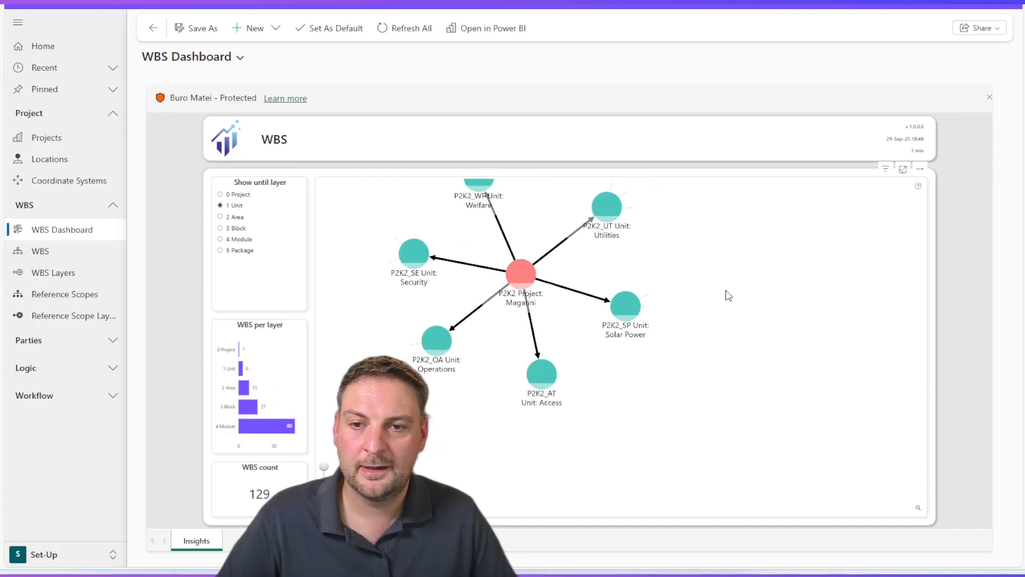
click(626, 315)
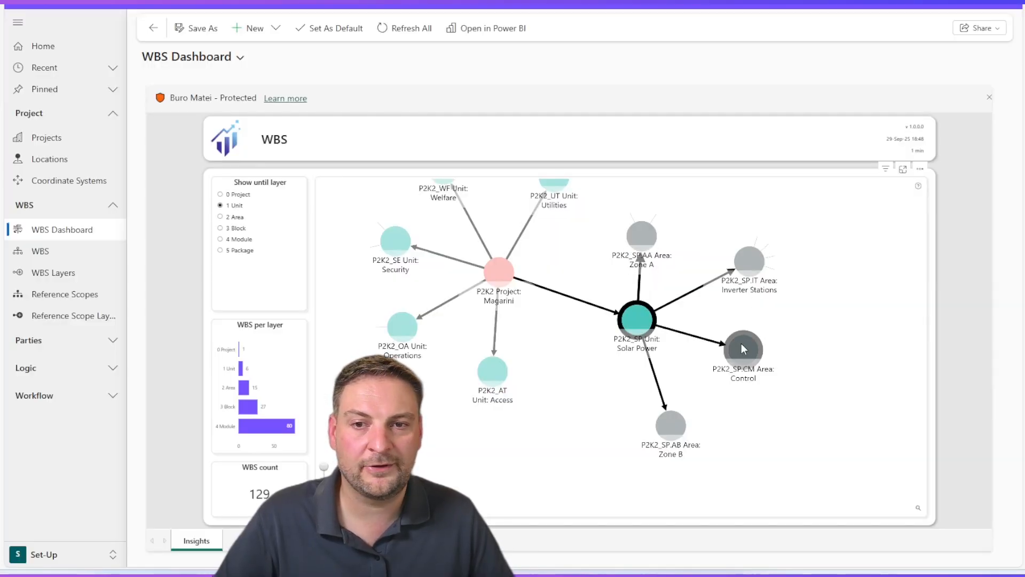
click(691, 293)
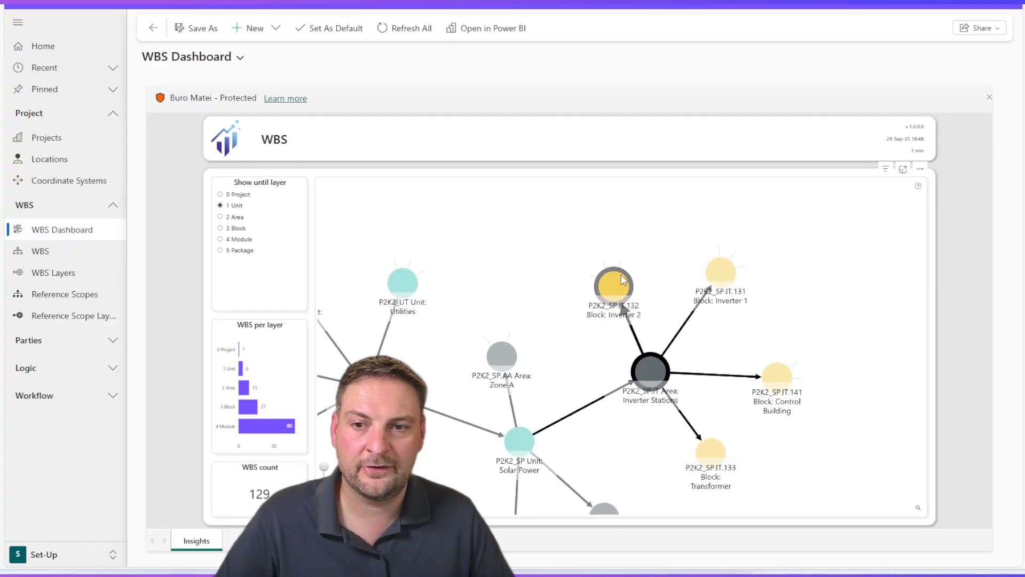
click(729, 288)
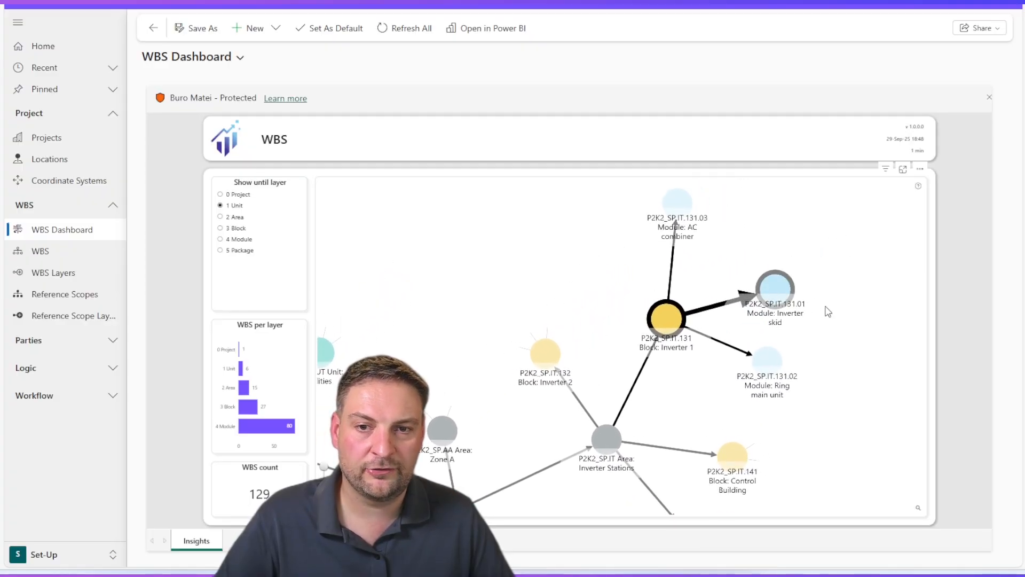
scroll(801, 307, down, 5)
scroll(825, 358, up, 3)
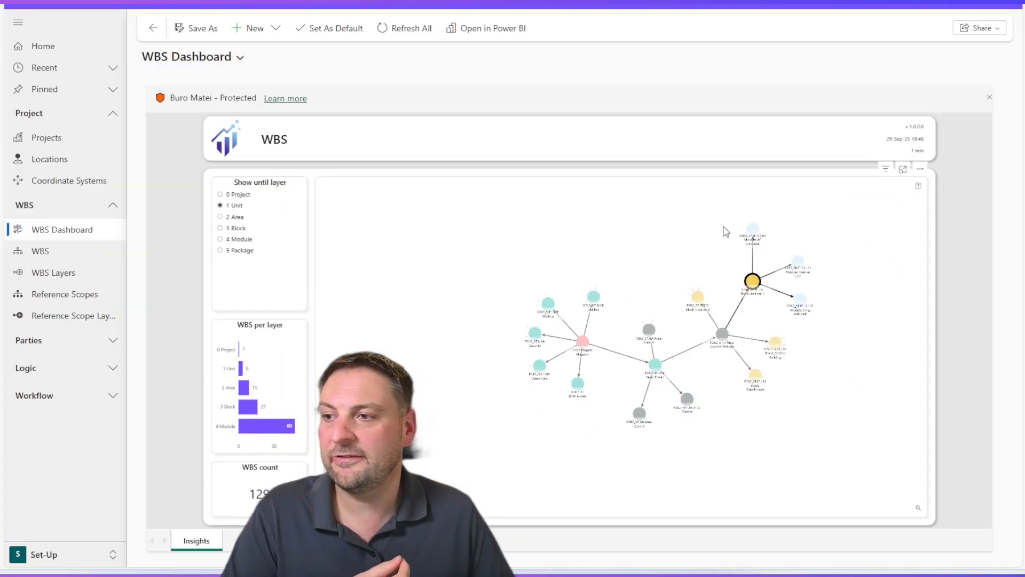
Step: Return to the active WBSs list, refresh it and widen the WBS Code column to show the full module codes
click(75, 252)
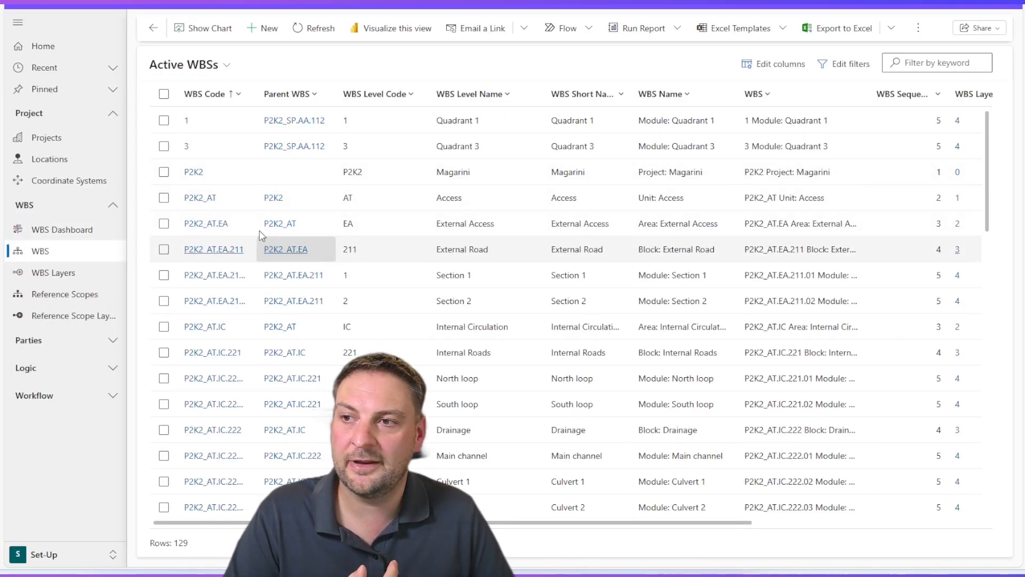
click(316, 30)
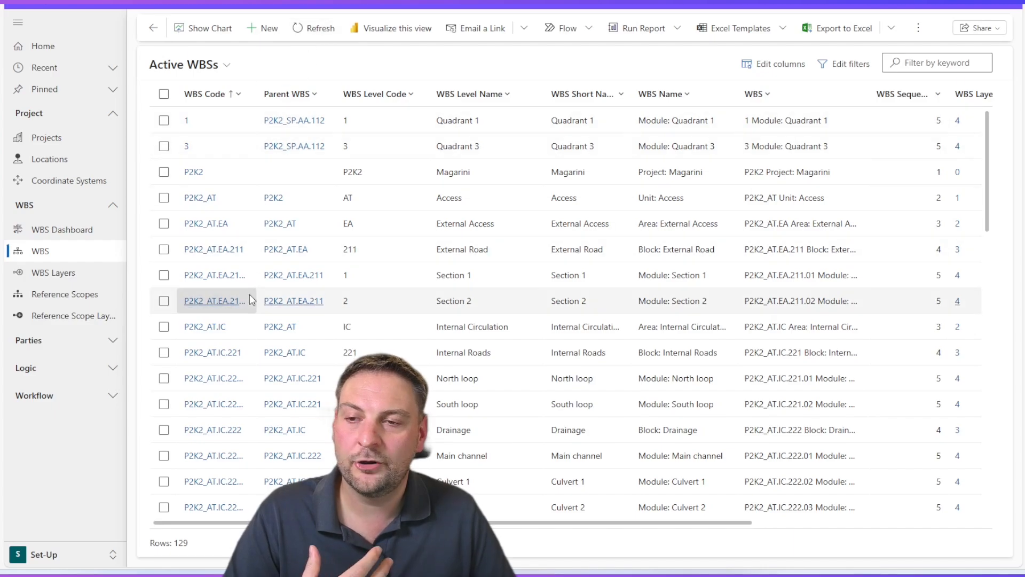
scroll(251, 299, down, 5)
drag(257, 83, 410, 81)
scroll(270, 295, down, 3)
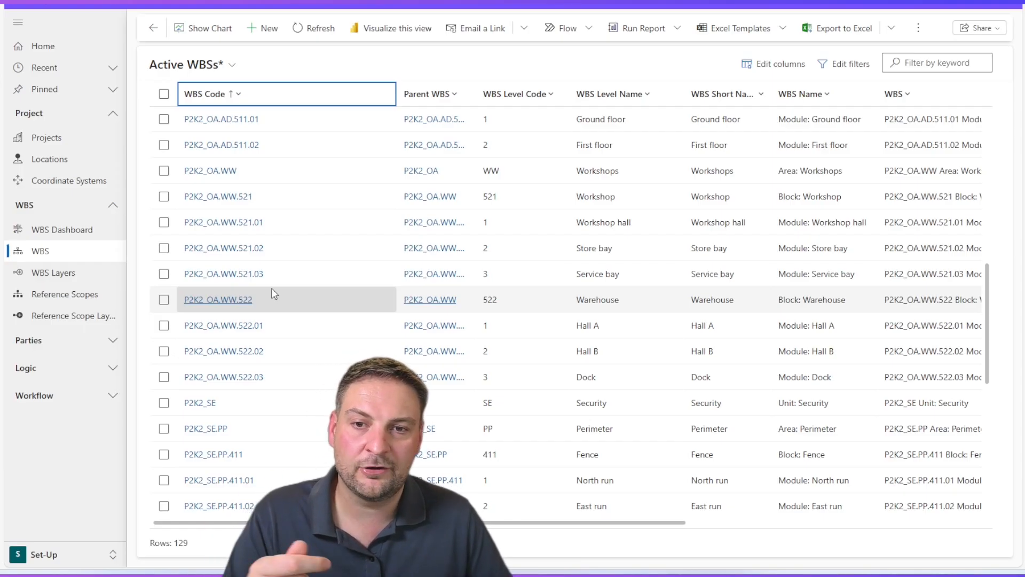
Step: Open the Warehouse block record P2K2_OA.WW.522, examine its metadata including Reference WBS, and return to the active WBSs list
click(228, 303)
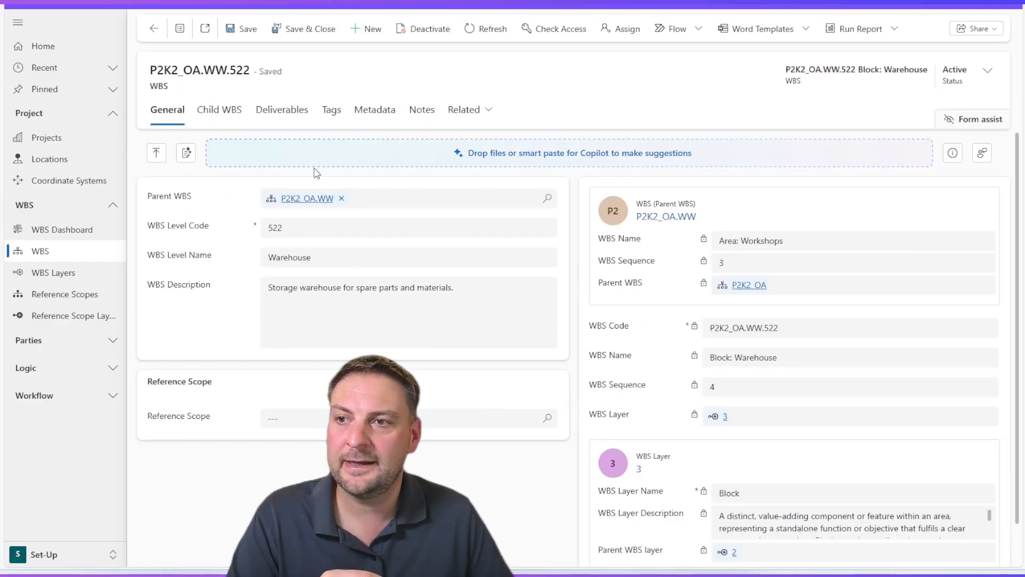
click(376, 110)
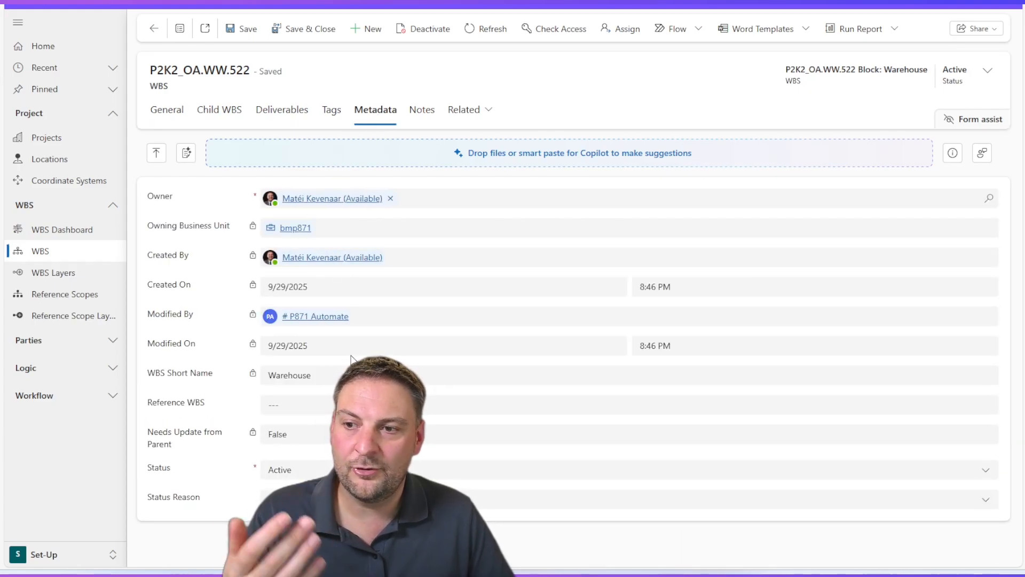
click(290, 404)
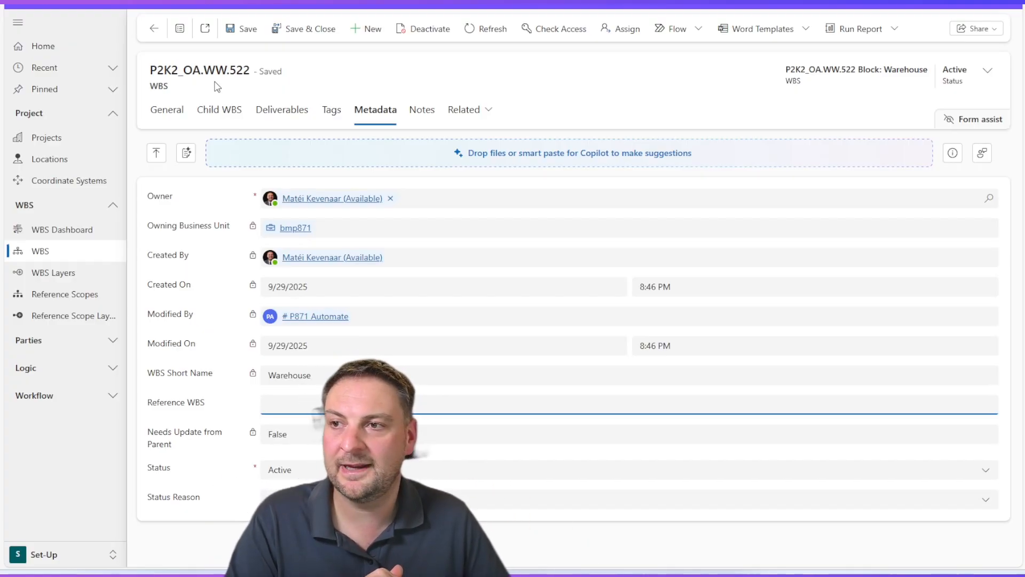
click(159, 111)
click(40, 251)
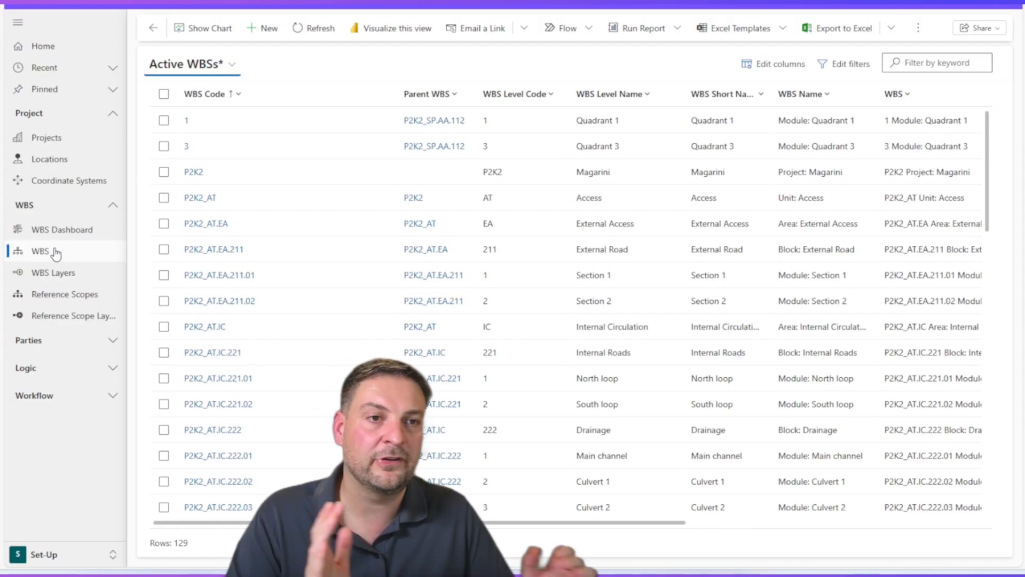
scroll(288, 310, down, 2)
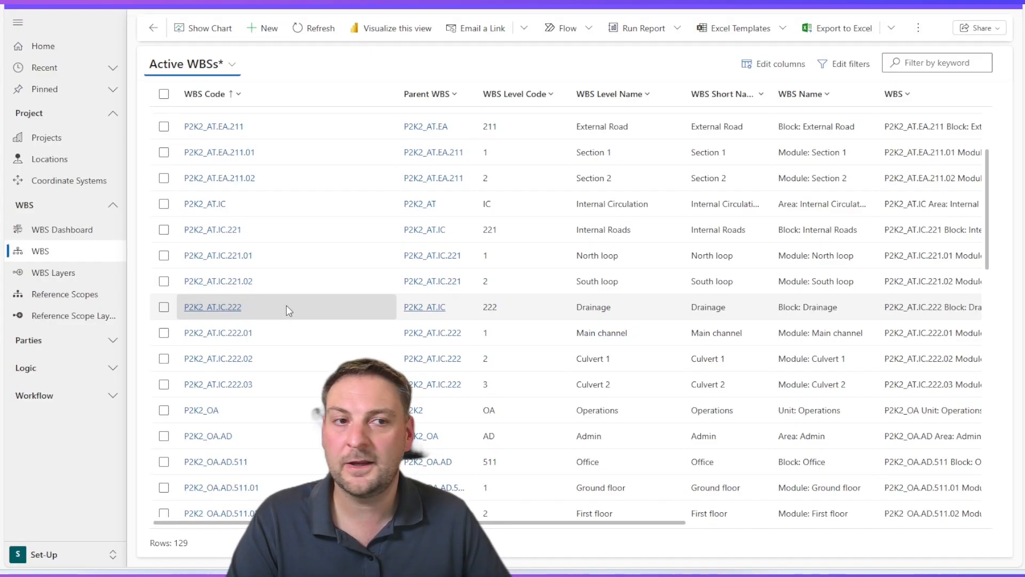